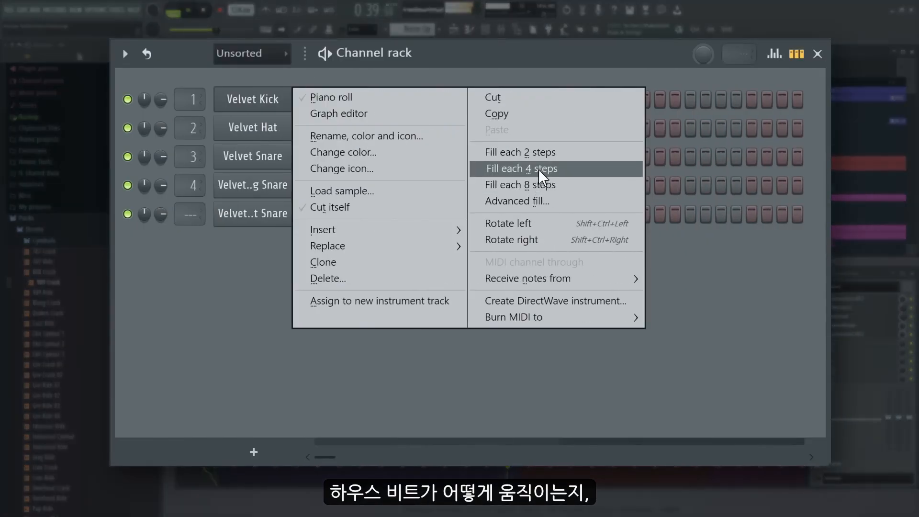
# Fill the Velvet Kick channel with a hit on every fourth step
pyautogui.click(539, 168)
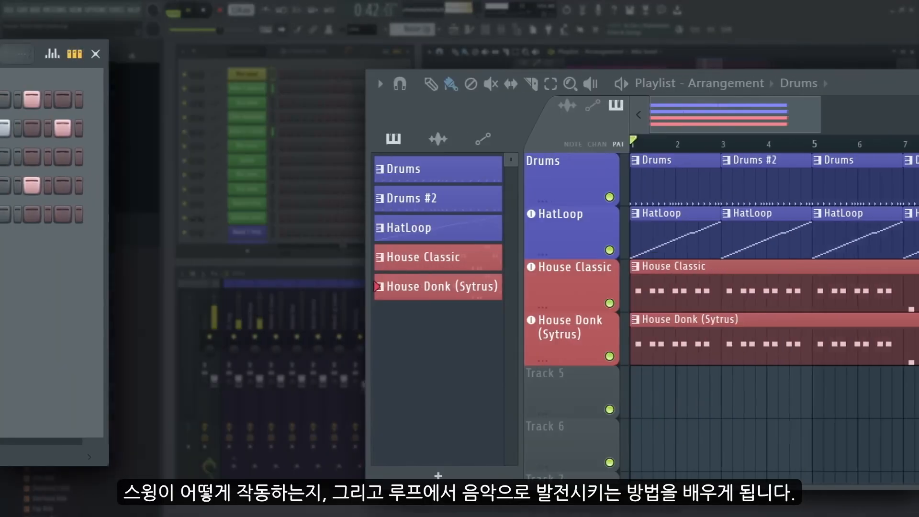
# Duplicate the eight-bar drum, HatLoop and House clips in the playlist so the copies fill bars 9 to 16
pyautogui.moveTo(829, 378); pyautogui.dragTo(514, 191)
pyautogui.hotkey('ctrl', 'b')
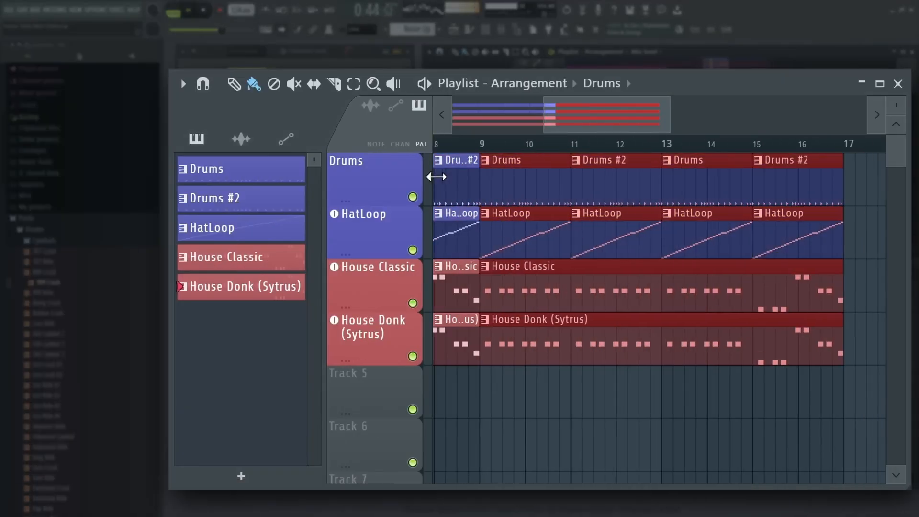
pyautogui.moveTo(545, 117); pyautogui.dragTo(454, 126)
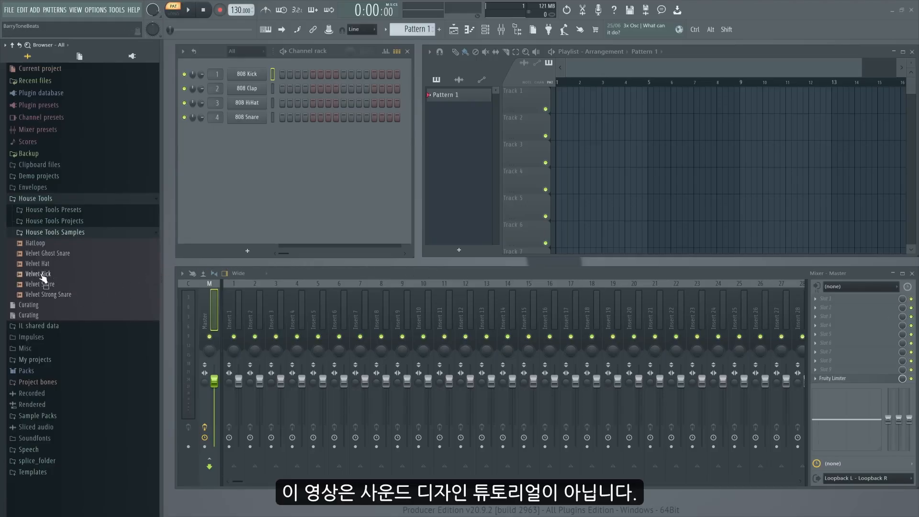
# Load the Velvet Kick, Hat, Snare and Strong Snare samples into channels 1 to 4 and add Velvet Ghost Snare as a fifth channel
pyautogui.moveTo(42, 275); pyautogui.dragTo(247, 103)
pyautogui.moveTo(50, 294); pyautogui.dragTo(240, 129)
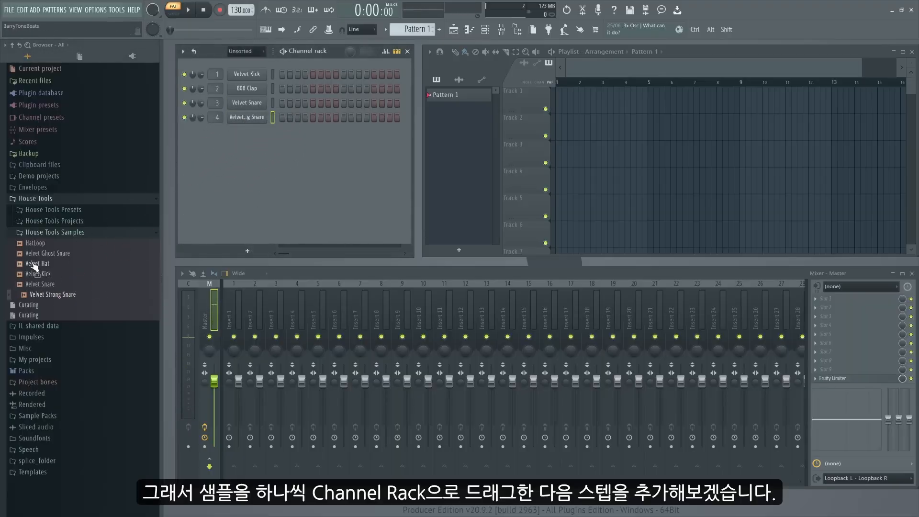
pyautogui.moveTo(34, 266); pyautogui.dragTo(242, 140)
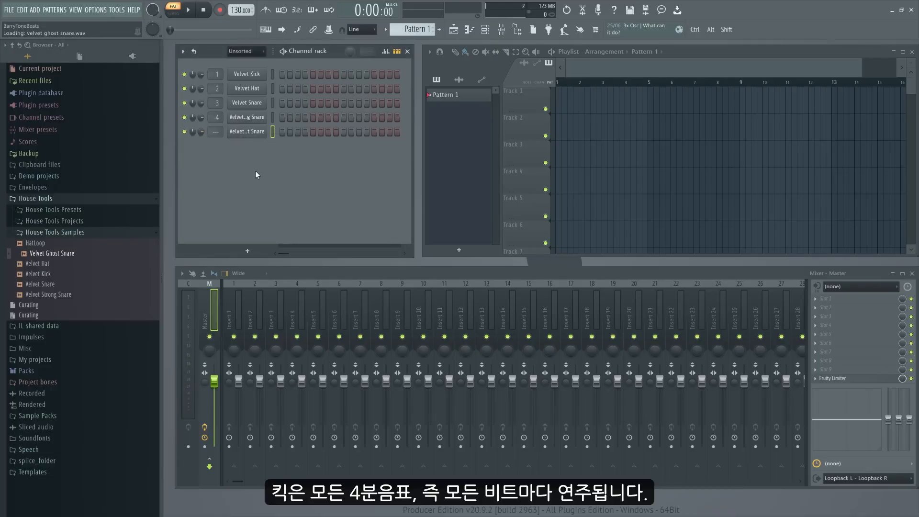
# Widen the channel rack to 32 steps and fill the Velvet Kick channel on every fourth step
pyautogui.rightClick(257, 76)
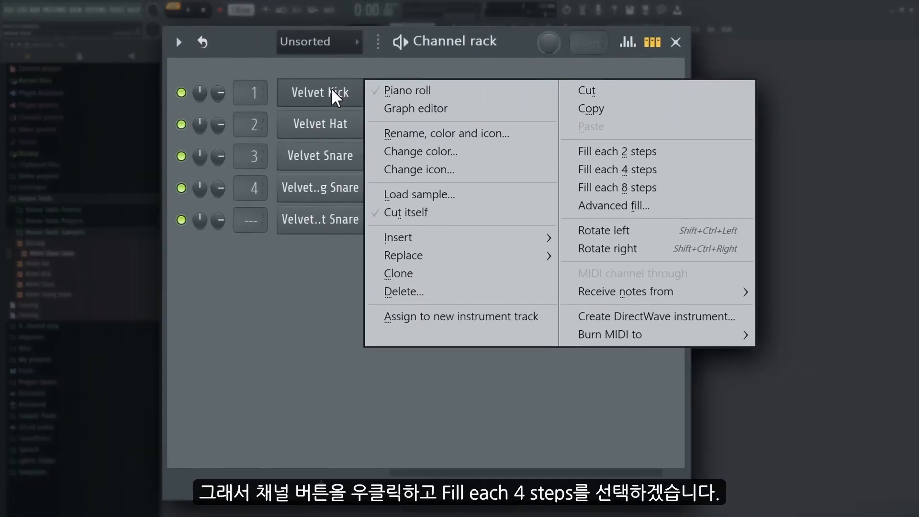
pyautogui.click(645, 172)
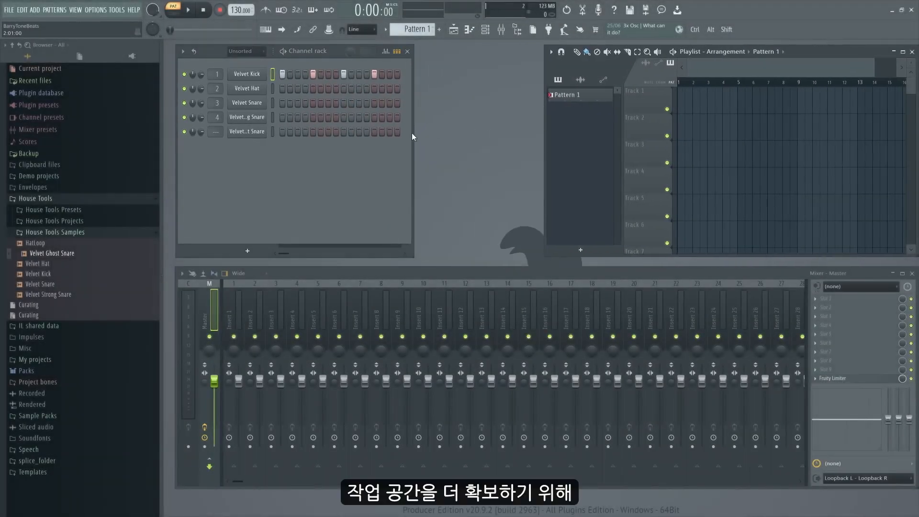
pyautogui.moveTo(414, 134); pyautogui.dragTo(537, 136)
pyautogui.click(406, 76)
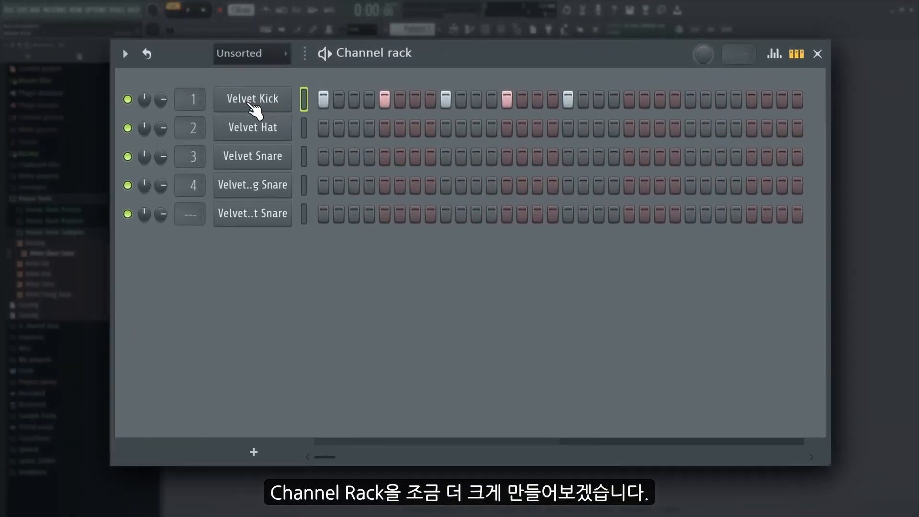
pyautogui.rightClick(247, 89)
pyautogui.click(538, 169)
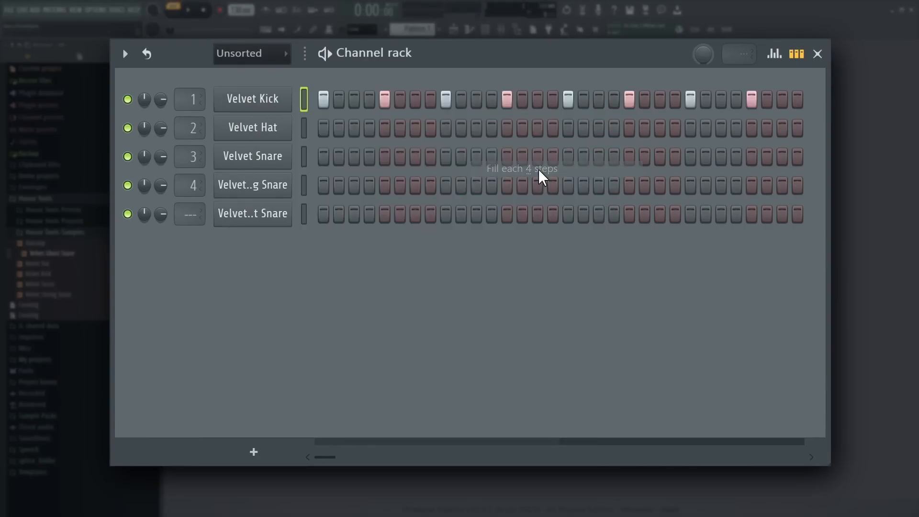
# Fill the Velvet Strong Snare channel on every eighth step and rotate its steps right by four
pyautogui.rightClick(249, 188)
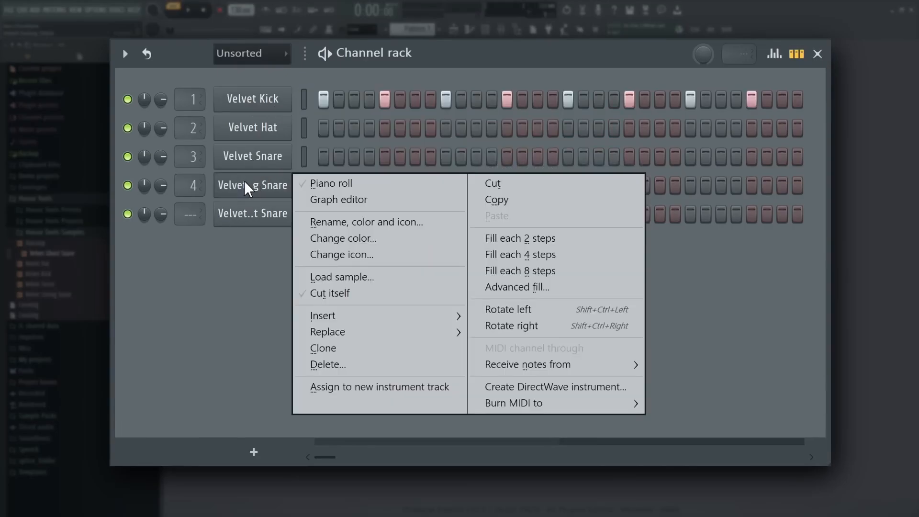
pyautogui.click(501, 271)
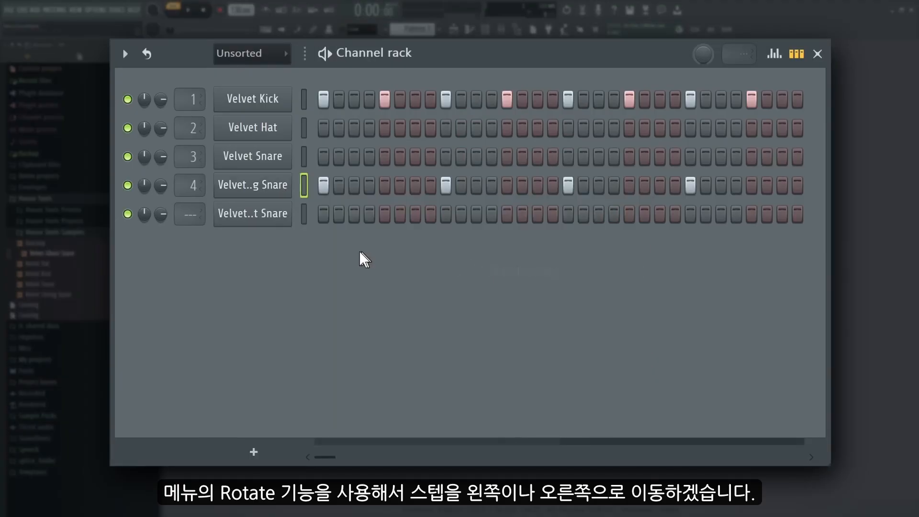
pyautogui.rightClick(257, 188)
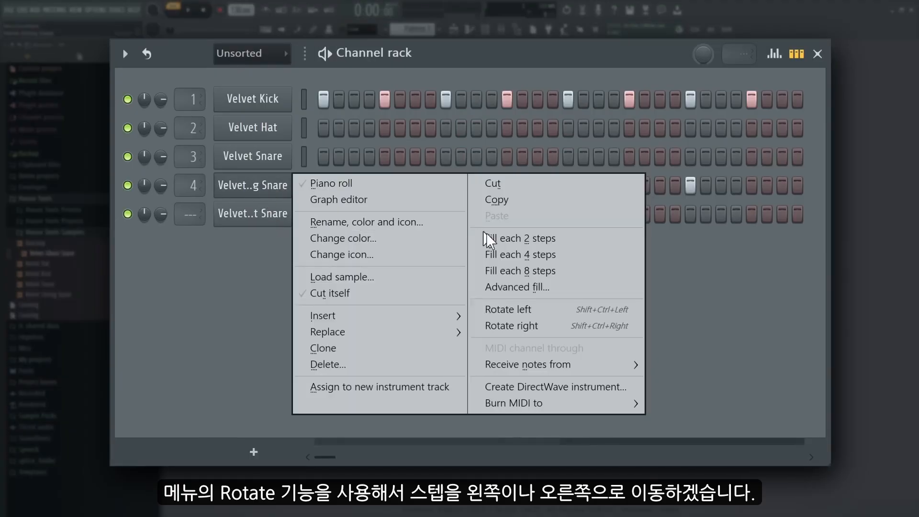
pyautogui.click(513, 327)
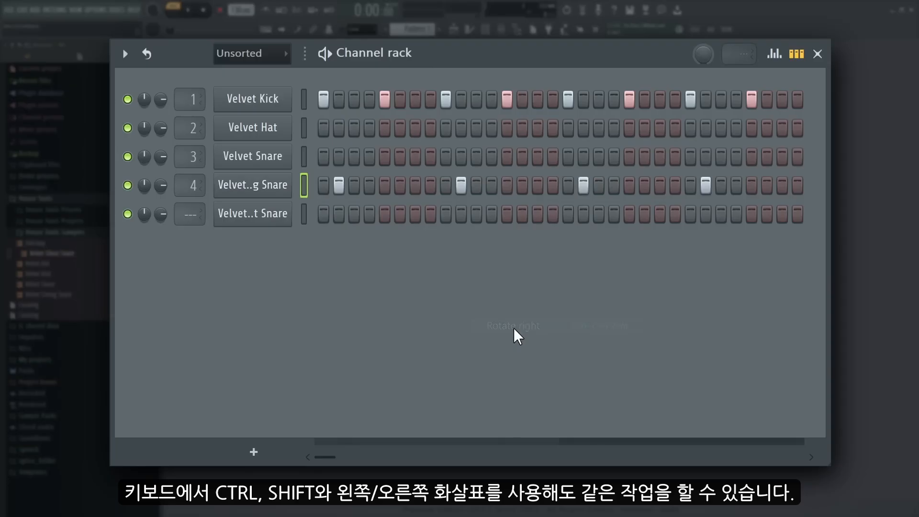
pyautogui.hotkey('ctrl', 'shift', 'Right')
pyautogui.hotkey('ctrl', 'shift', 'Right')
pyautogui.hotkey('ctrl', 'shift', 'Right')
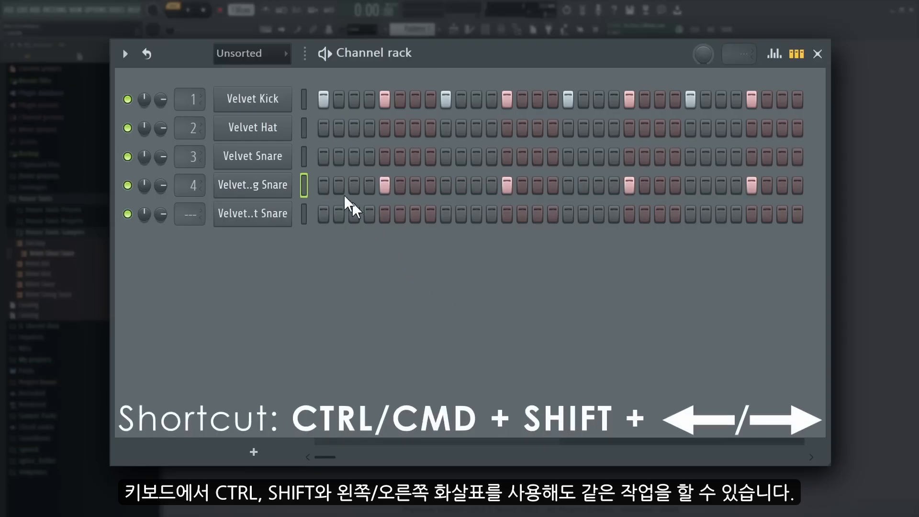
# Fill the Velvet Hat channel on every fourth step and rotate its steps right by two
pyautogui.rightClick(261, 129)
pyautogui.click(498, 197)
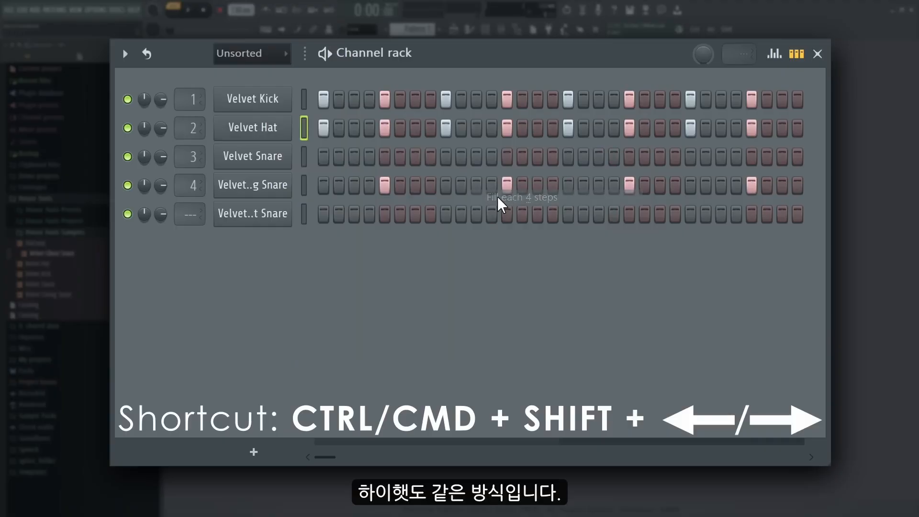
pyautogui.hotkey('ctrl', 'shift', 'Right')
pyautogui.hotkey('ctrl', 'shift', 'Right')
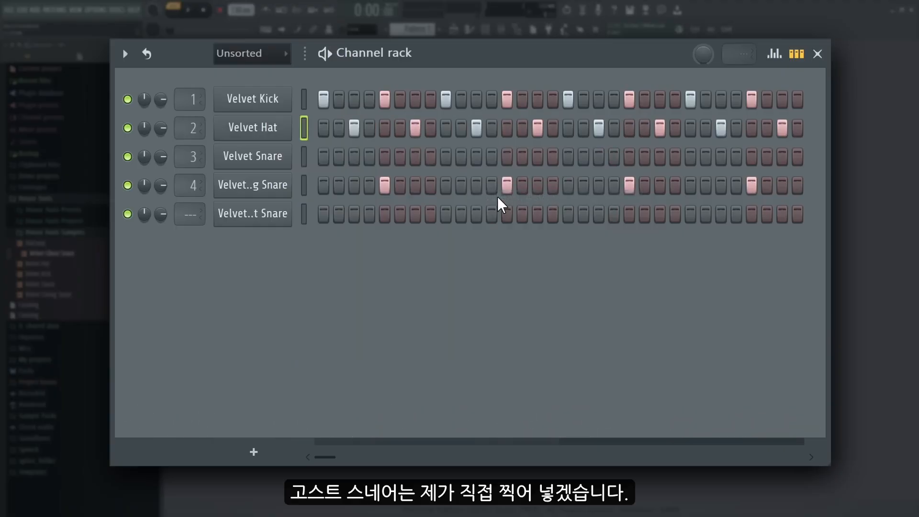
# Add Velvet Snare hits on steps 13 and 29 and Velvet Ghost Snare hits on steps 16, 18 and 32
pyautogui.click(507, 157)
pyautogui.click(751, 156)
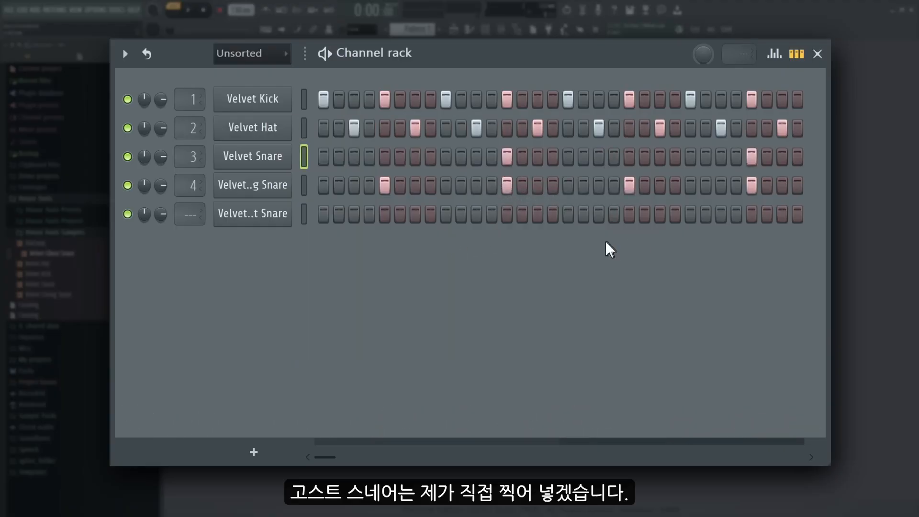
pyautogui.click(553, 214)
pyautogui.click(584, 214)
pyautogui.click(798, 214)
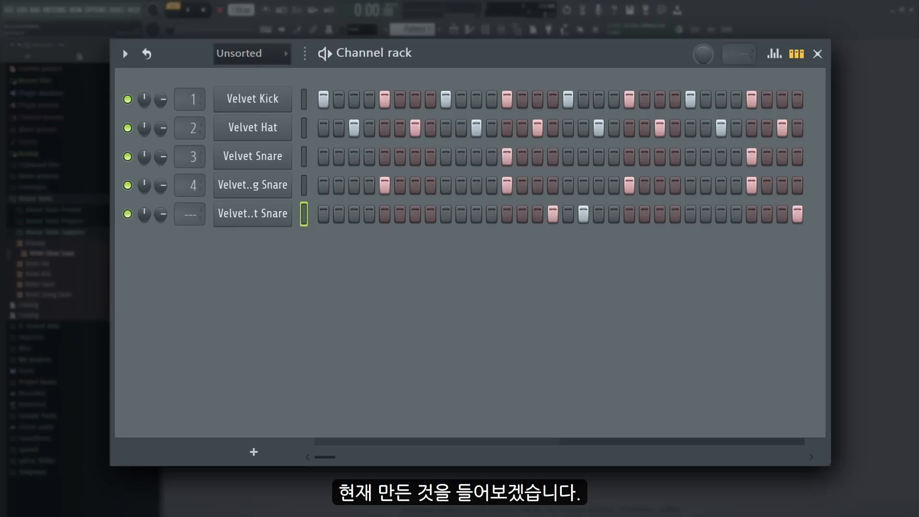
# Play the 32-step drum pattern to audition it, then stop playback
pyautogui.press('space')
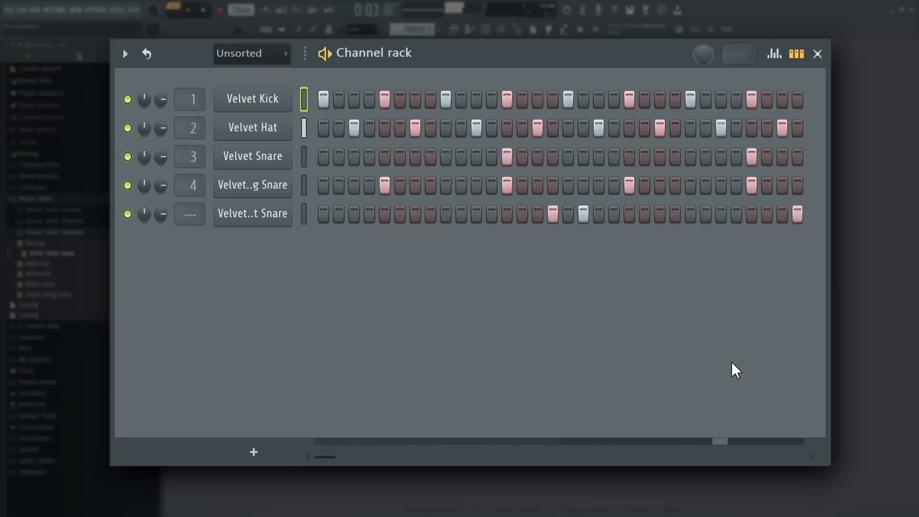
pyautogui.press('space')
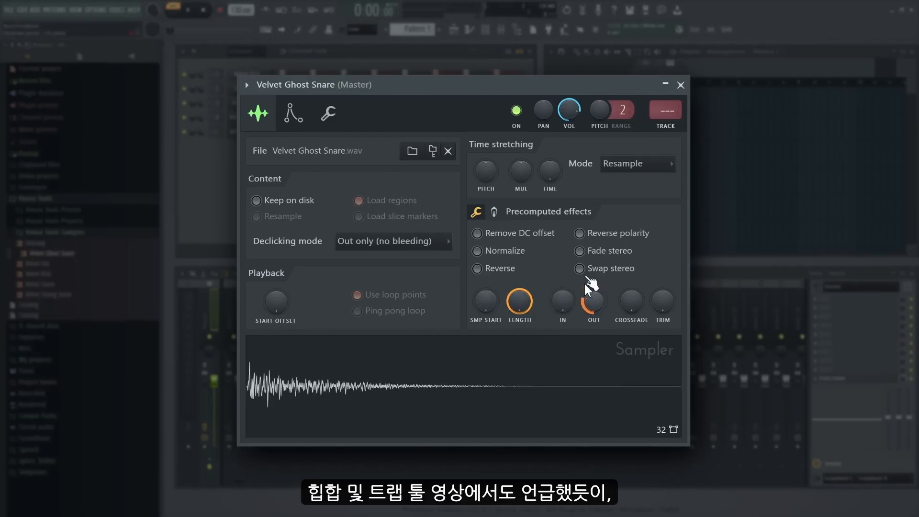
# Adjust the POGO amount slightly in the Velvet Kick's precomputed effects and close its sampler window
pyautogui.moveTo(623, 110); pyautogui.dragTo(623, 105)
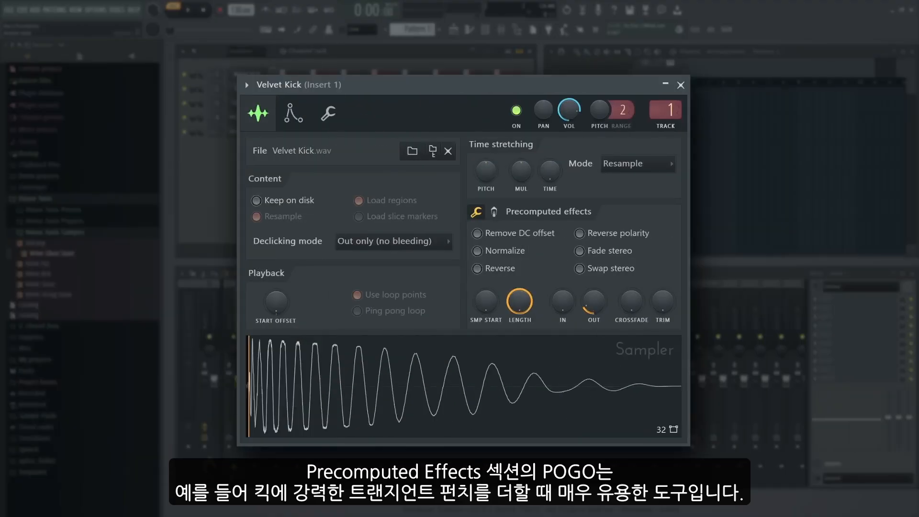
pyautogui.click(497, 212)
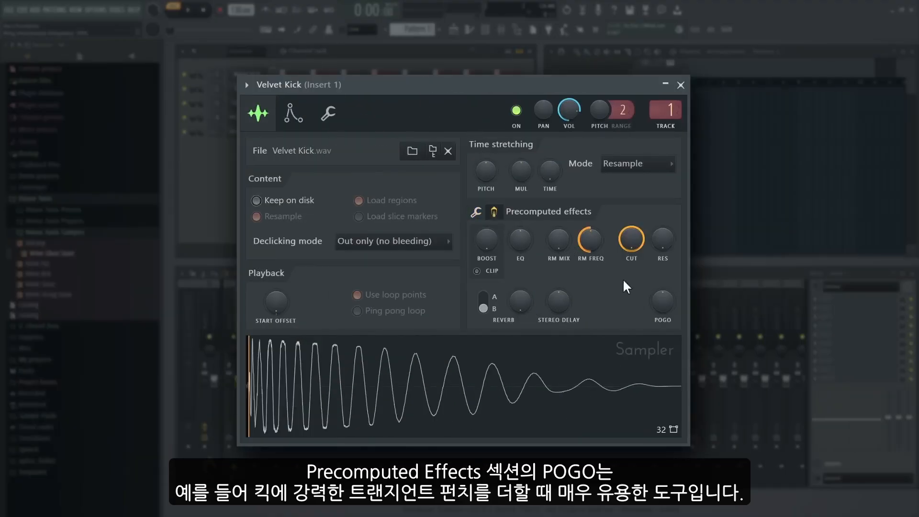
pyautogui.moveTo(655, 302); pyautogui.dragTo(662, 307)
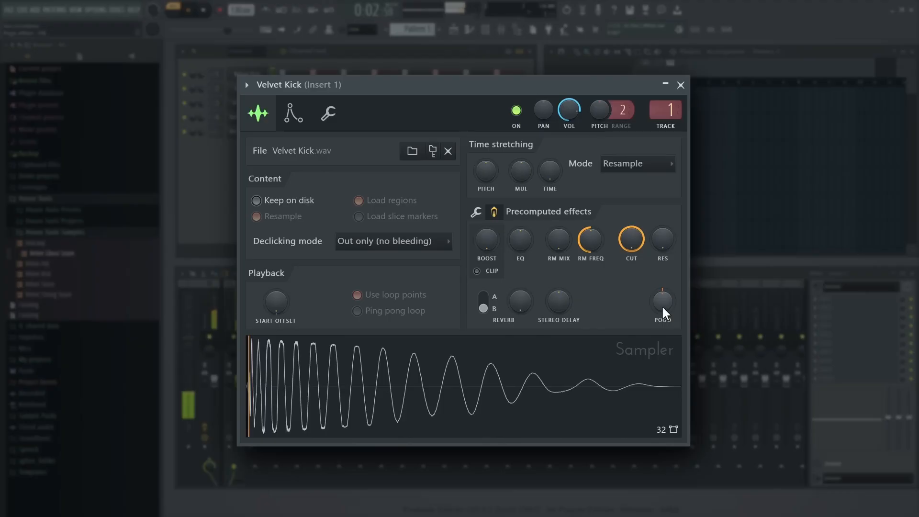
pyautogui.click(681, 85)
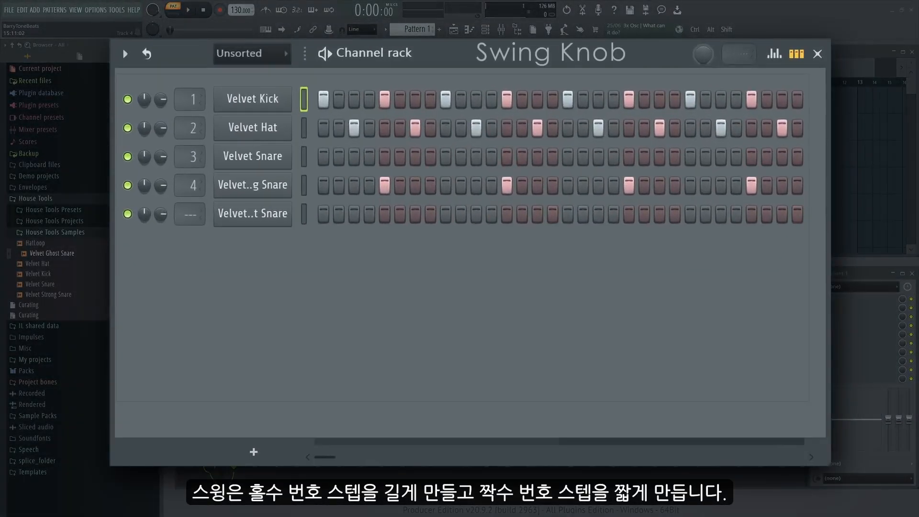
# Set the channel rack's main swing to 50% and play the pattern to hear the groove
pyautogui.moveTo(703, 54)
pyautogui.mouseDown()
pyautogui.moveTo(703, 44)
pyautogui.moveTo(704, 56)
pyautogui.mouseUp()
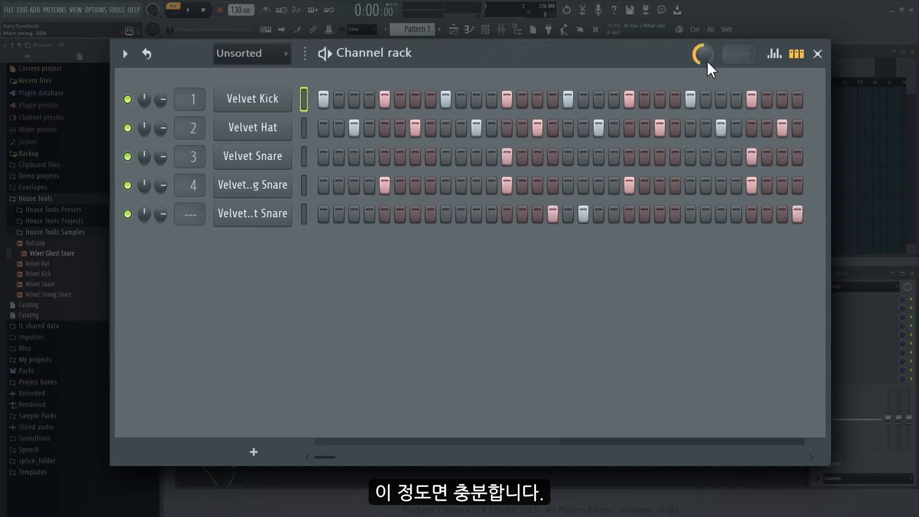
pyautogui.press('space')
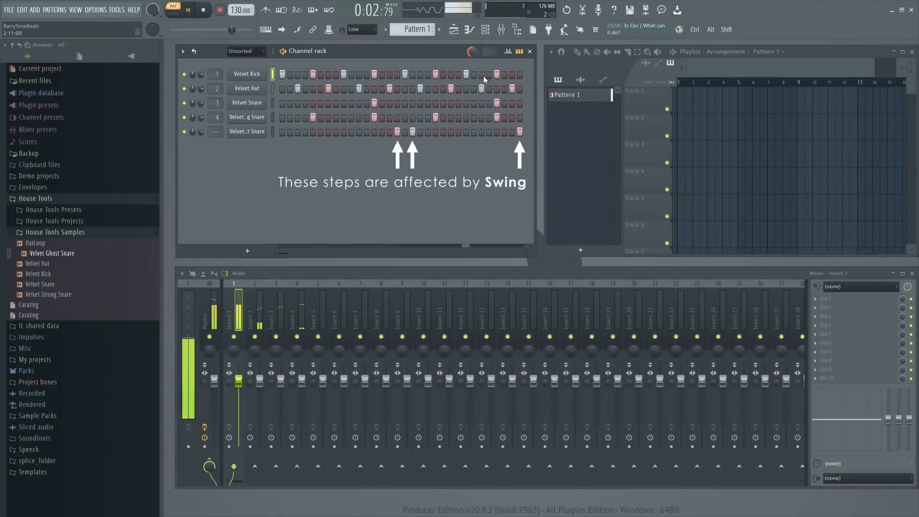
pyautogui.press('space')
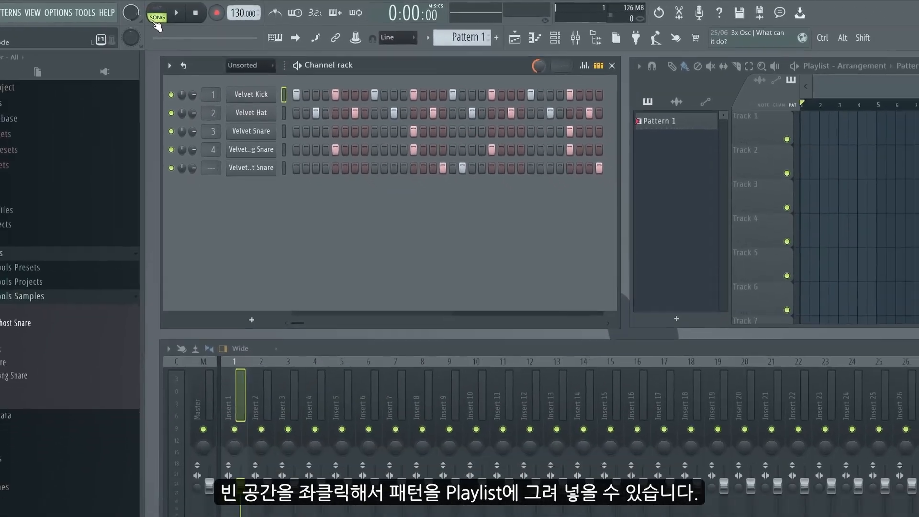
# Switch to song mode, paint four Pattern 1 clips across bars 1 to 8 of Track 1, and play the arrangement
pyautogui.click(114, 28)
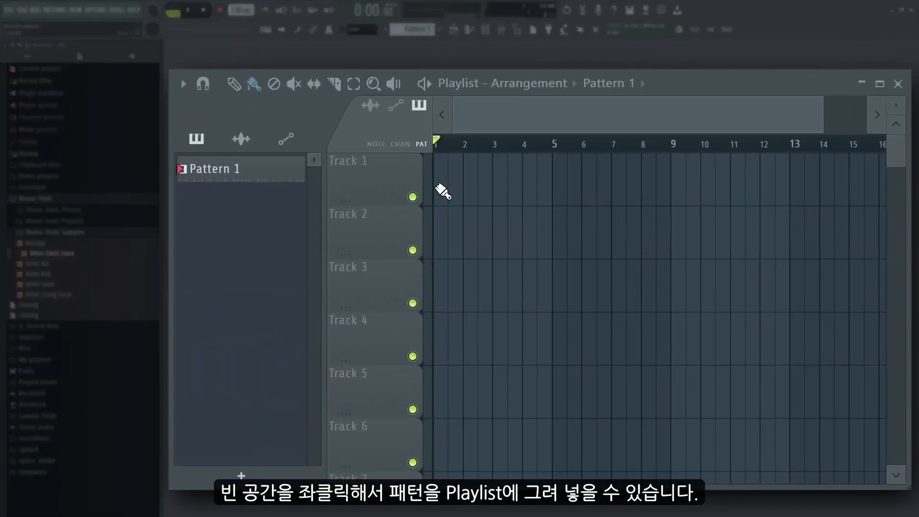
pyautogui.moveTo(443, 190); pyautogui.dragTo(633, 190)
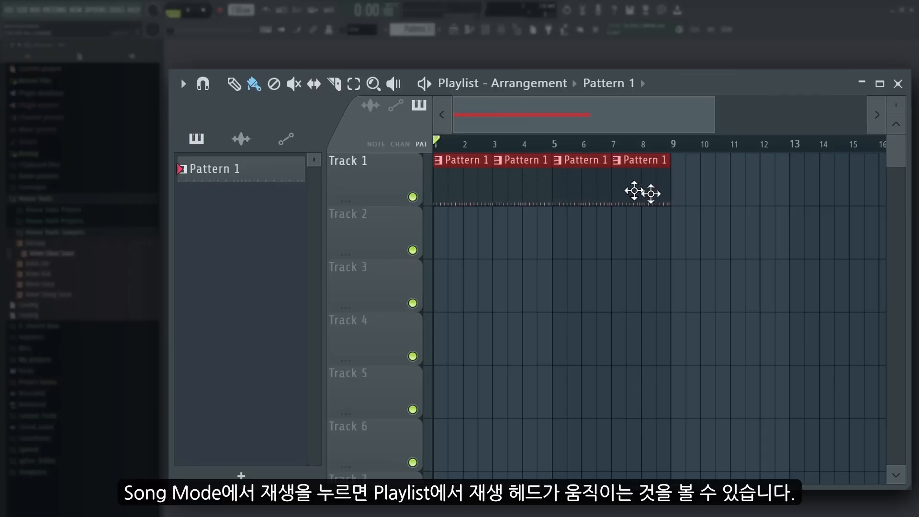
pyautogui.press('space')
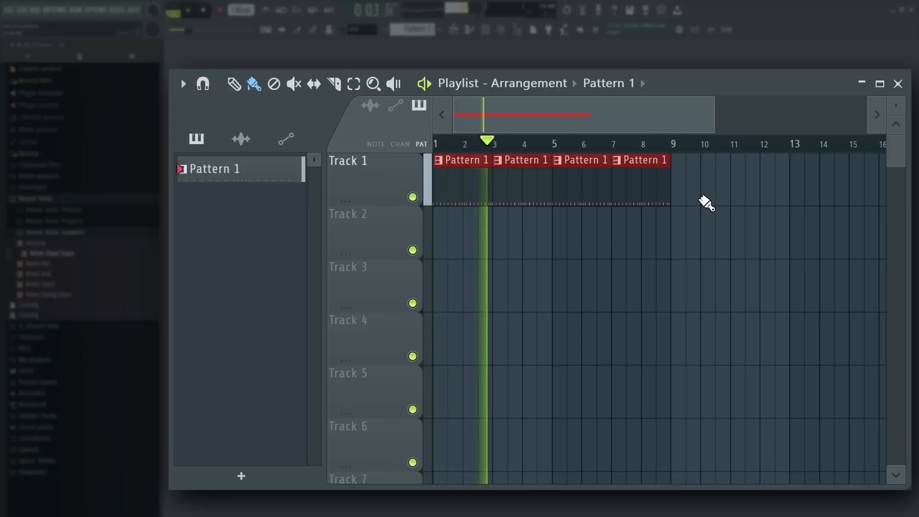
pyautogui.press('space')
# Rename the first playlist track Drums and color it Dark Slate Blue (#595BB5)
pyautogui.rightClick(410, 192)
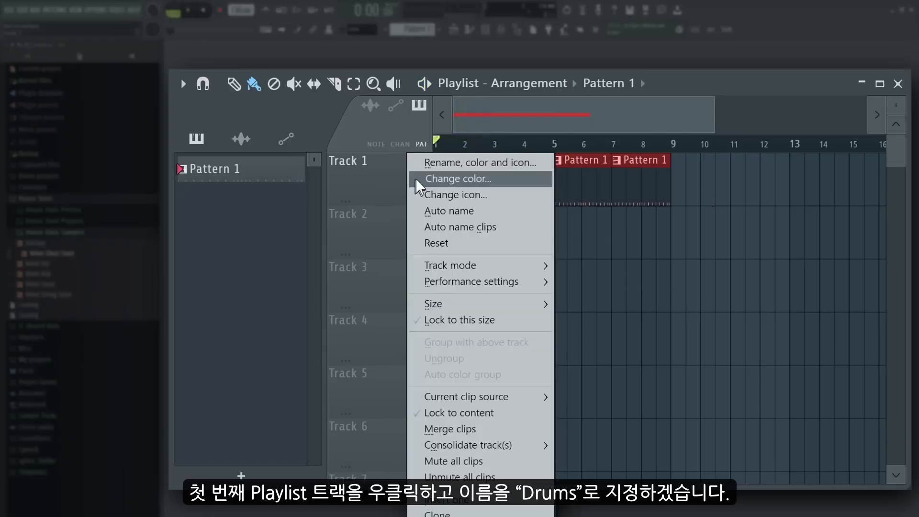
pyautogui.click(437, 162)
pyautogui.click(435, 169)
pyautogui.click(528, 167)
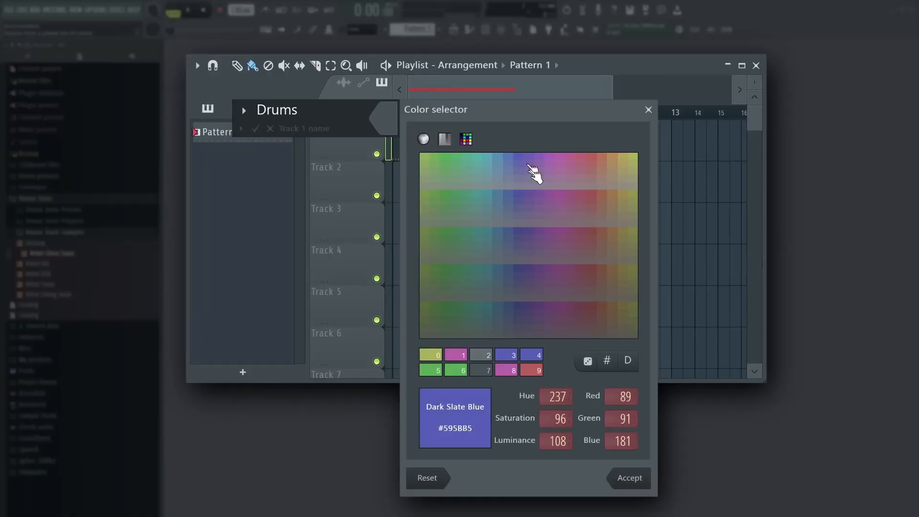
pyautogui.click(630, 476)
pyautogui.press('Return')
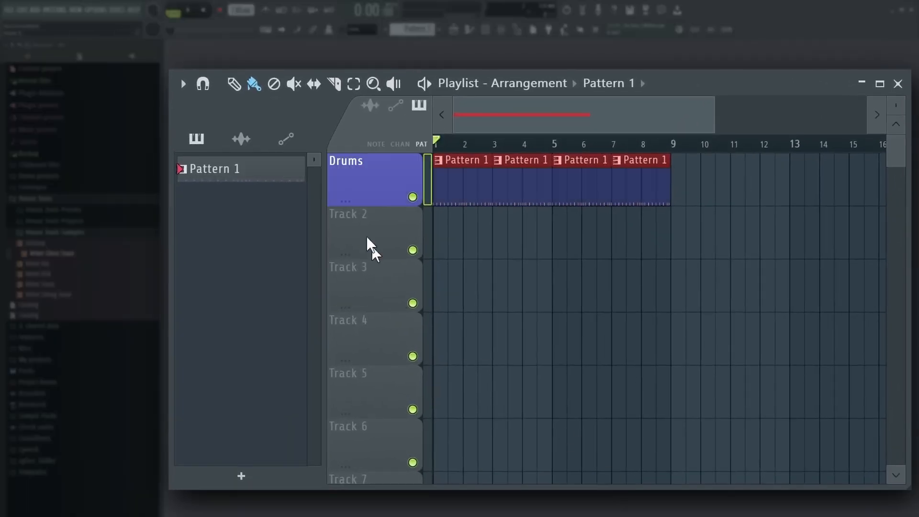
# Auto-name the clips on the Drums track
pyautogui.rightClick(372, 185)
pyautogui.click(391, 229)
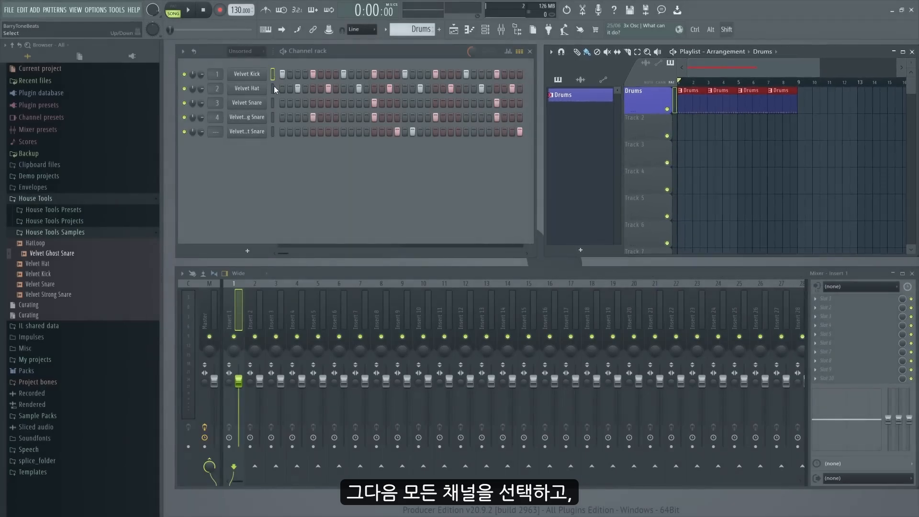
# Color all five drum channels in the channel rack the same blue as the Drums track with the gradient coloring option
pyautogui.click(182, 51)
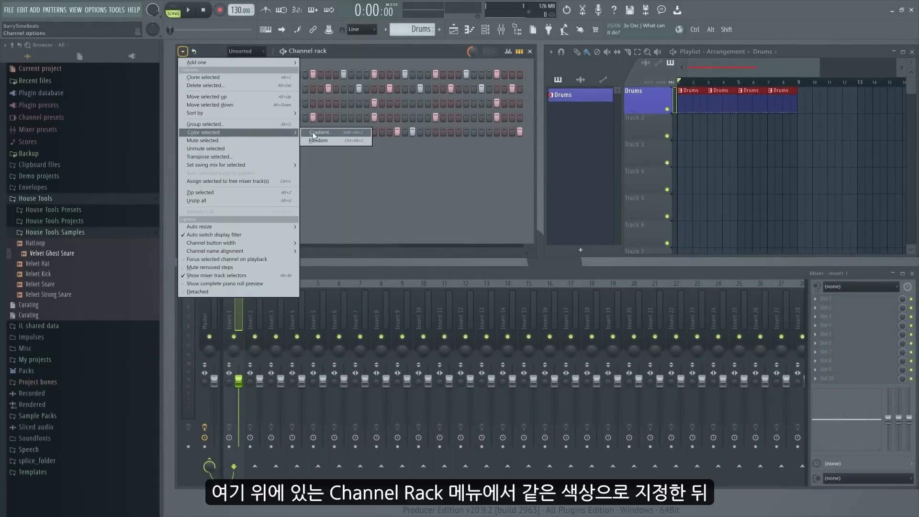
pyautogui.click(321, 133)
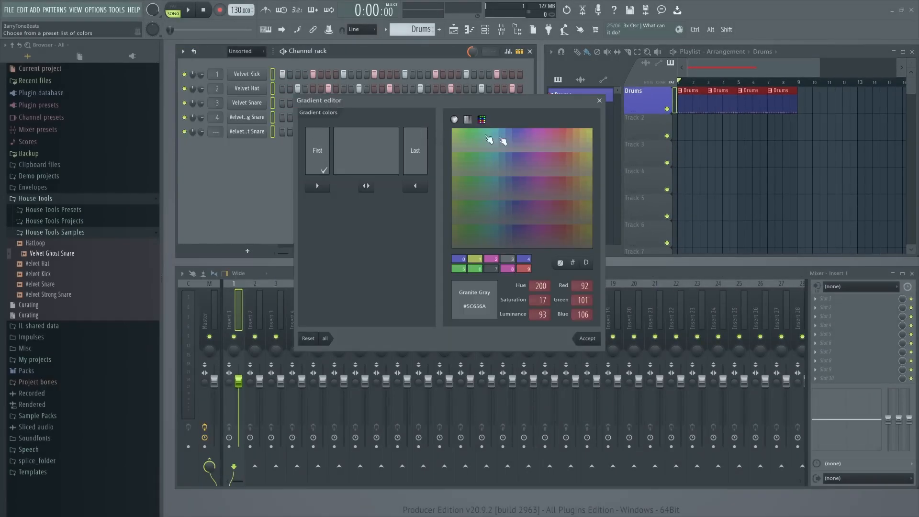
pyautogui.click(586, 339)
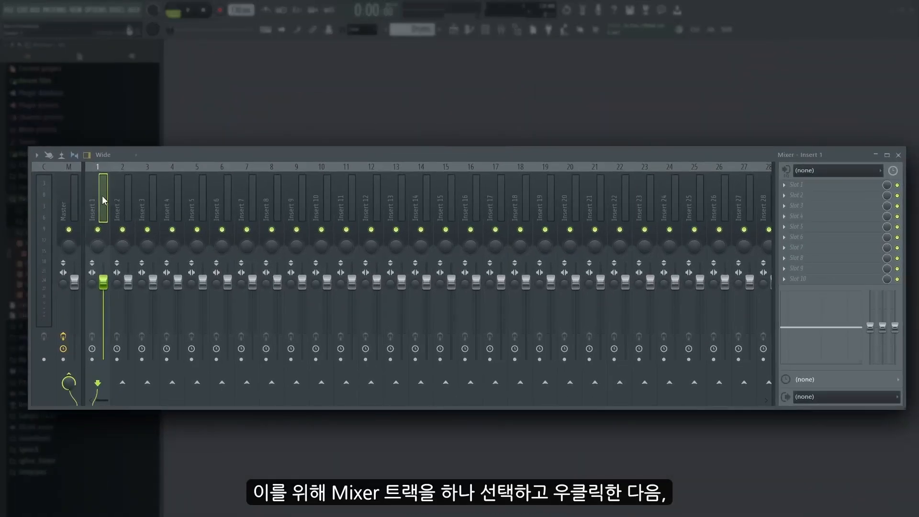
# Route the selected drum channels to consecutive mixer tracks starting from Insert 1 and play the arrangement to check their levels
pyautogui.rightClick(102, 196)
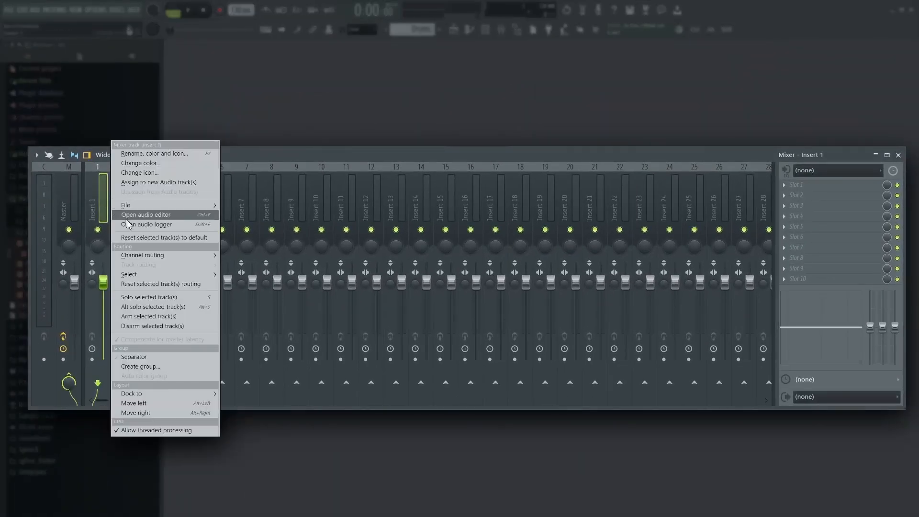
pyautogui.moveTo(142, 251)
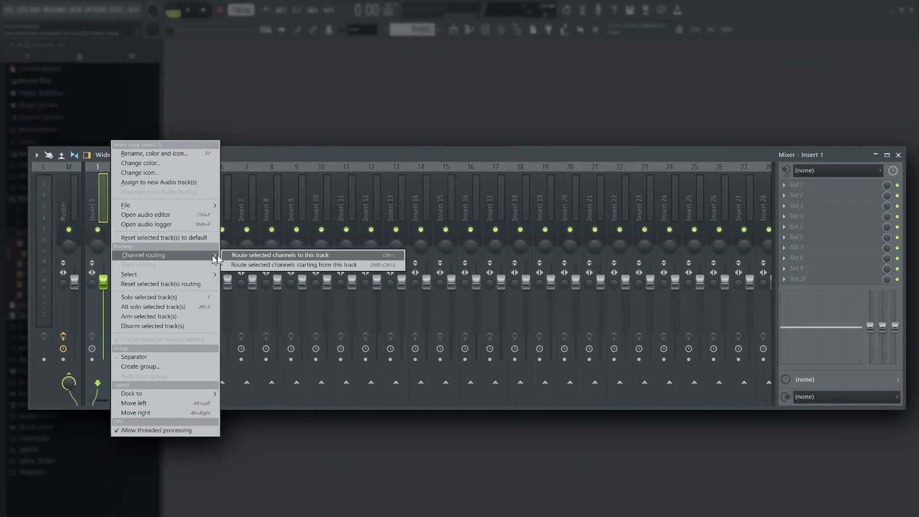
pyautogui.click(283, 266)
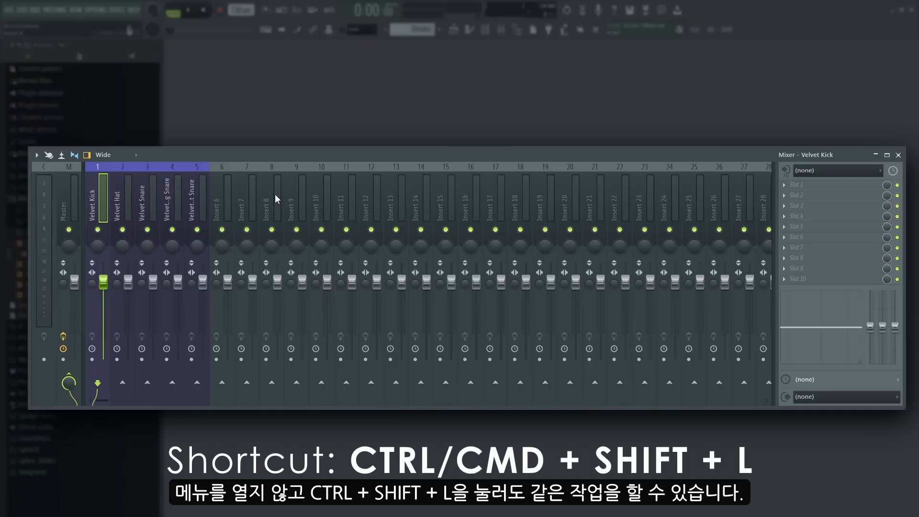
pyautogui.press('space')
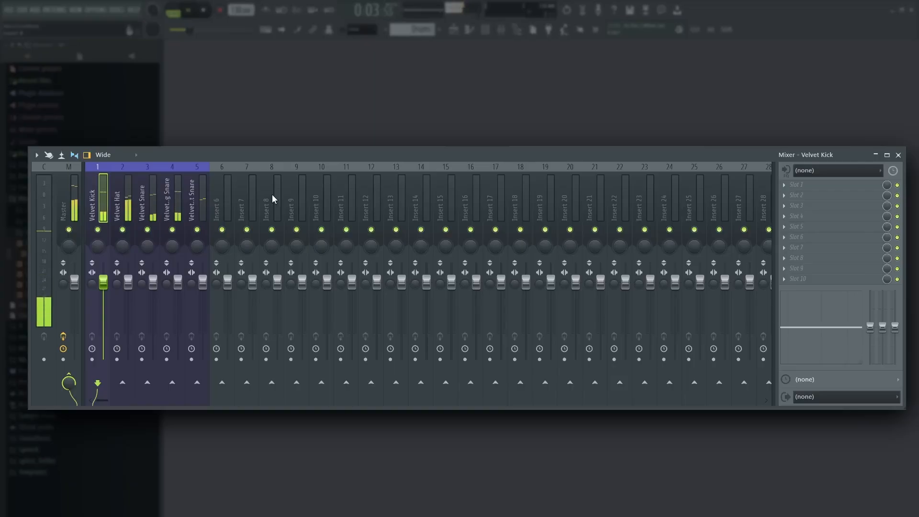
pyautogui.press('space')
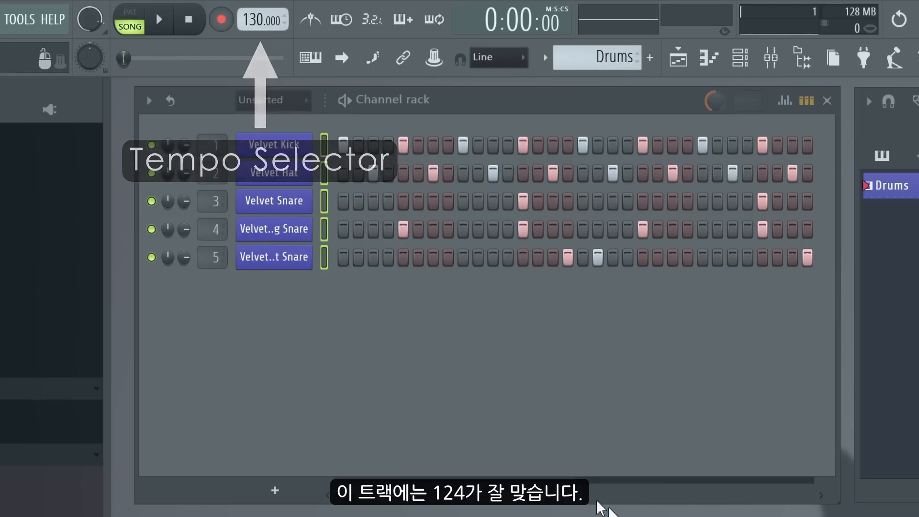
# Set the project tempo to 124 BPM and play the arrangement at the new speed
pyautogui.rightClick(259, 23)
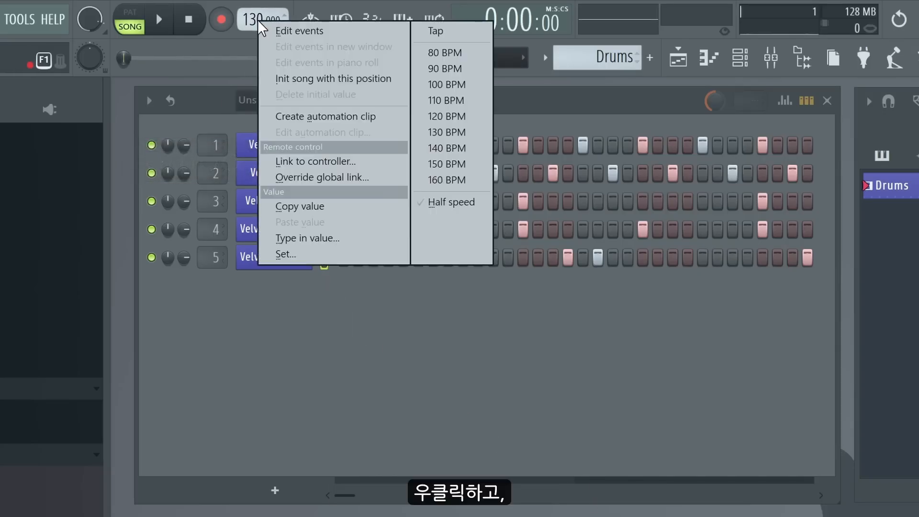
pyautogui.click(285, 238)
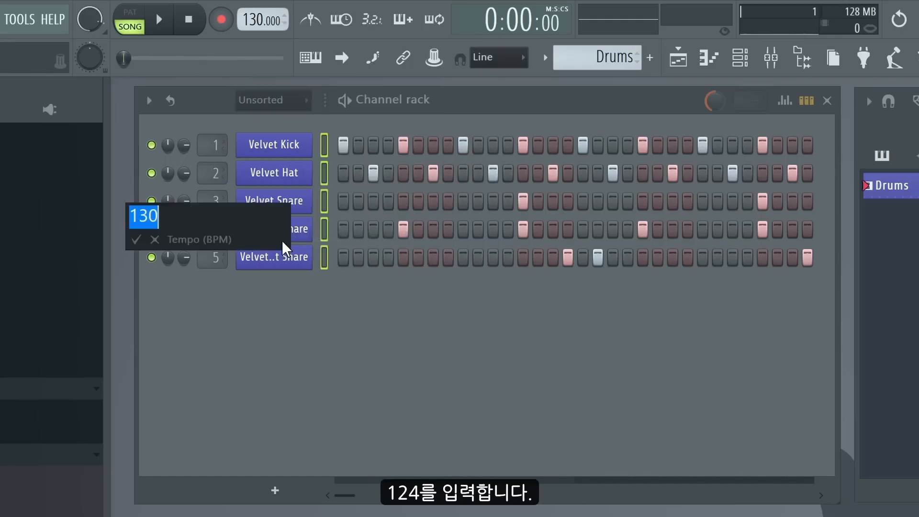
pyautogui.write('124')
pyautogui.press('Return')
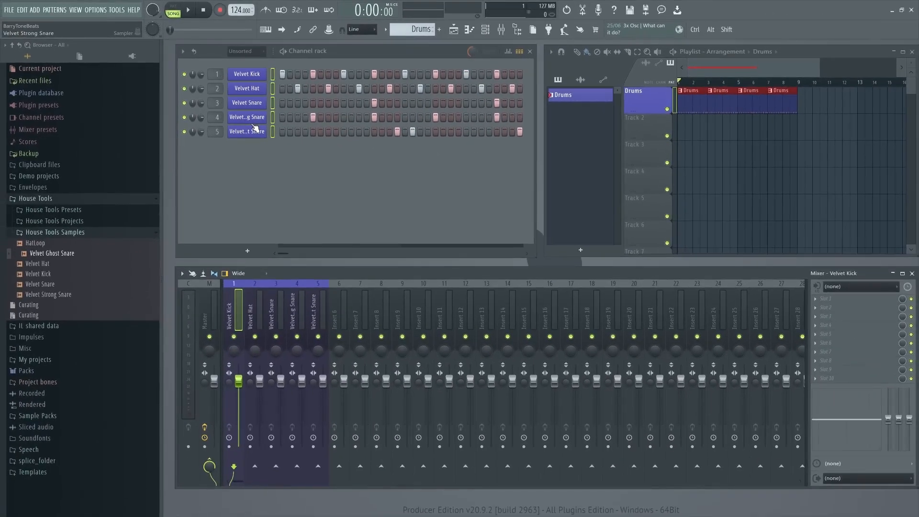
pyautogui.press('space')
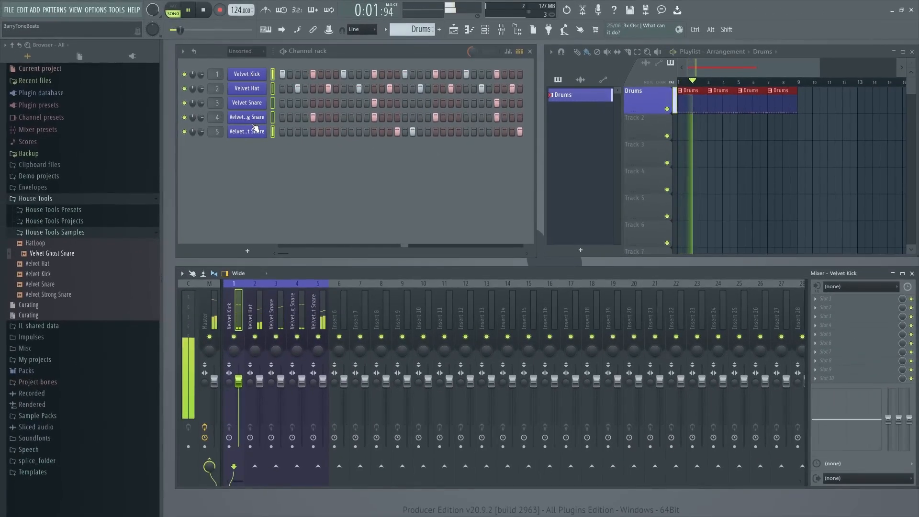
pyautogui.press('space')
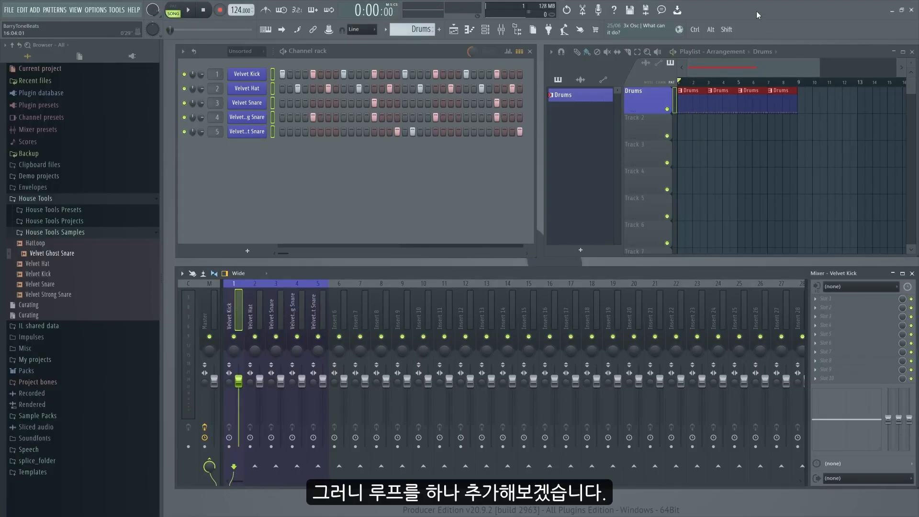
# Add Slicex as an instrument track on the empty second playlist track and load the HatLoop sample into it
pyautogui.press('F8')
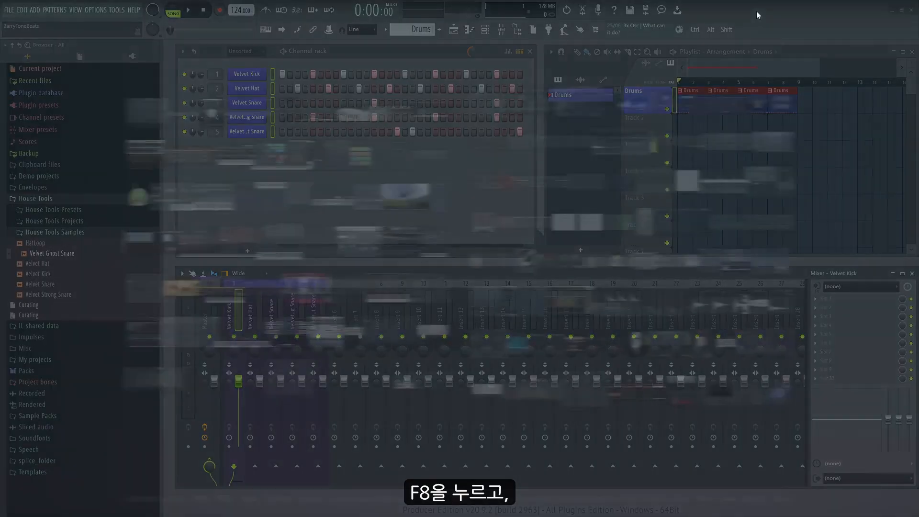
pyautogui.write('Slic')
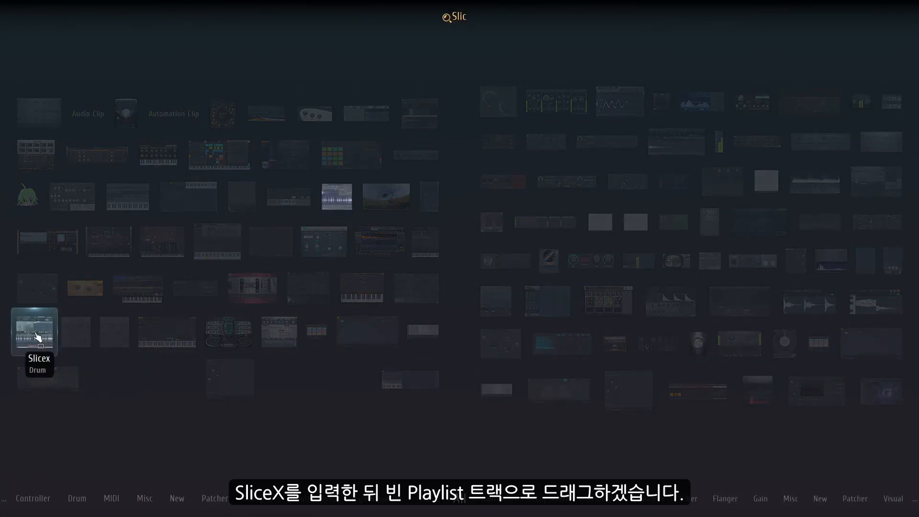
pyautogui.click(41, 335)
pyautogui.moveTo(41, 336); pyautogui.dragTo(645, 125)
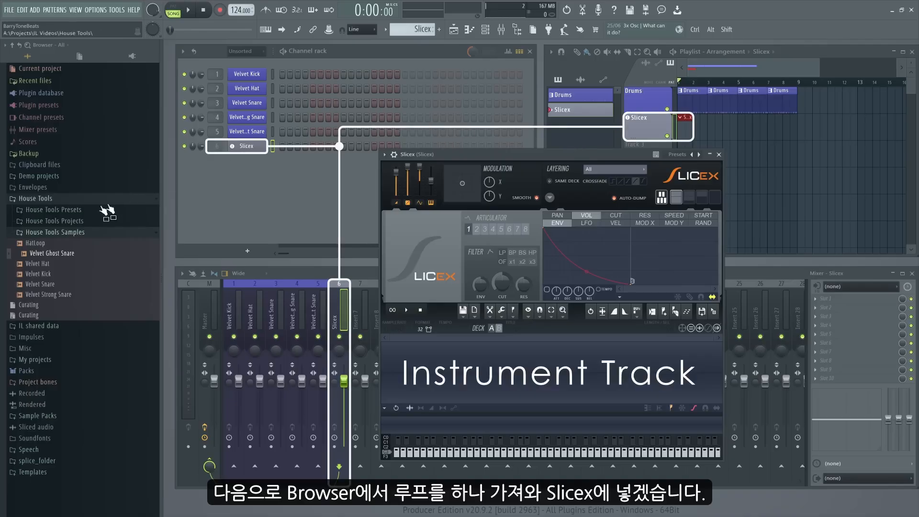
pyautogui.moveTo(34, 243); pyautogui.dragTo(507, 375)
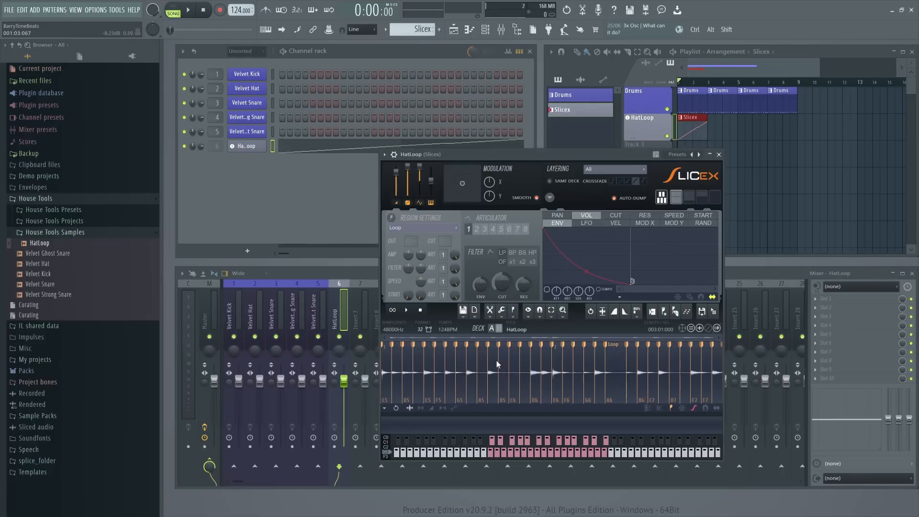
# Play the HatLoop pattern on its own in pattern mode and together with the drums in song mode
pyautogui.press('space')
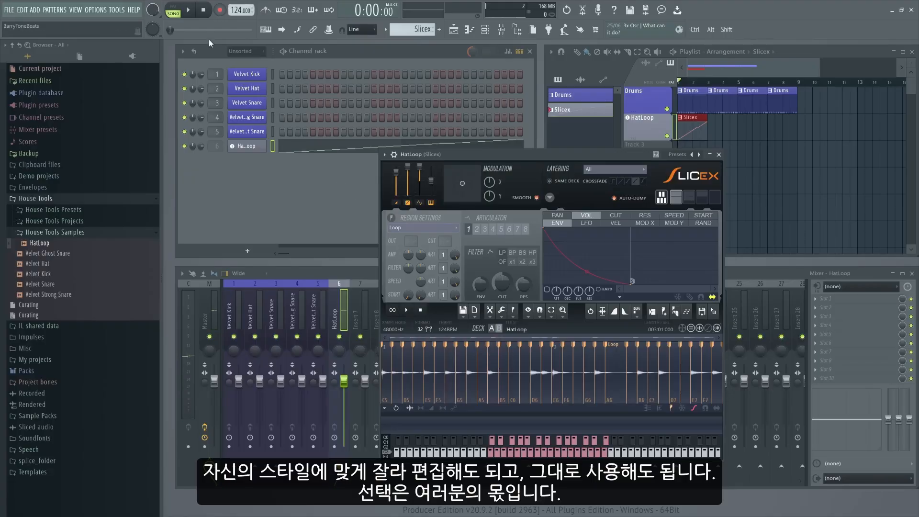
pyautogui.click(173, 10)
pyautogui.click(189, 11)
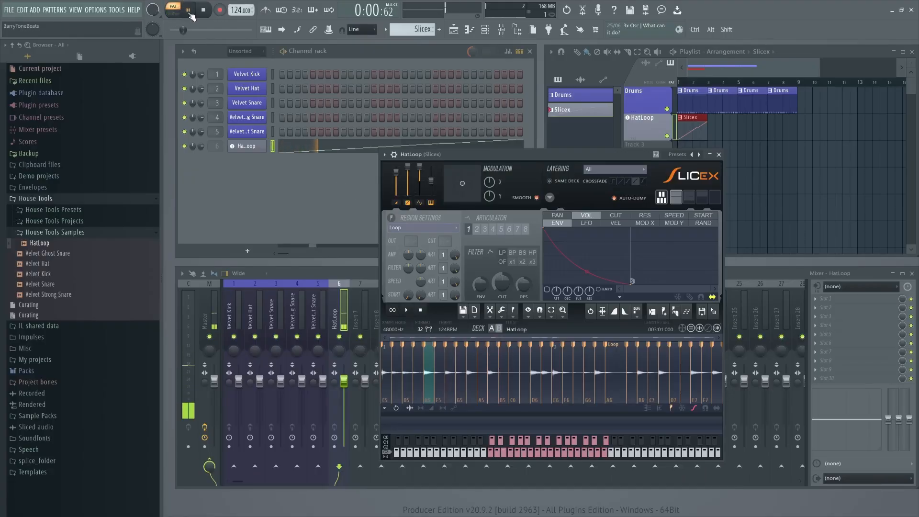
pyautogui.click(204, 11)
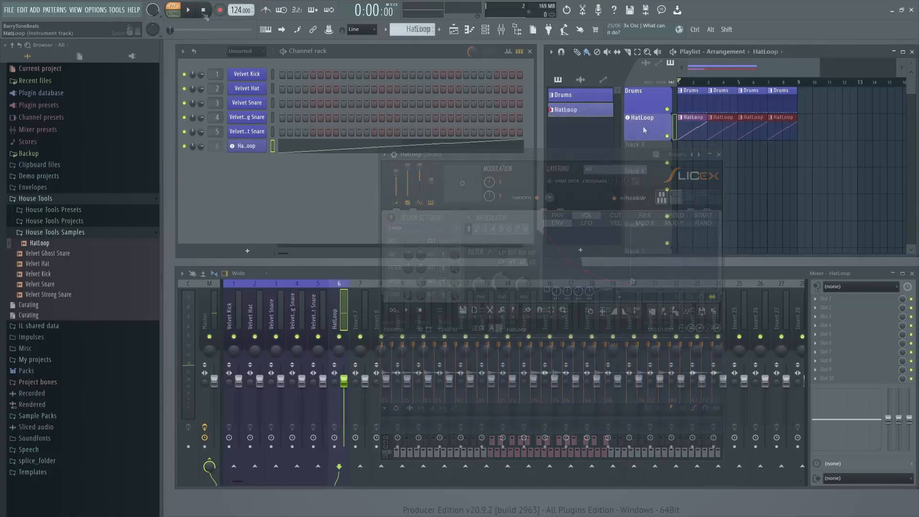
pyautogui.press('space')
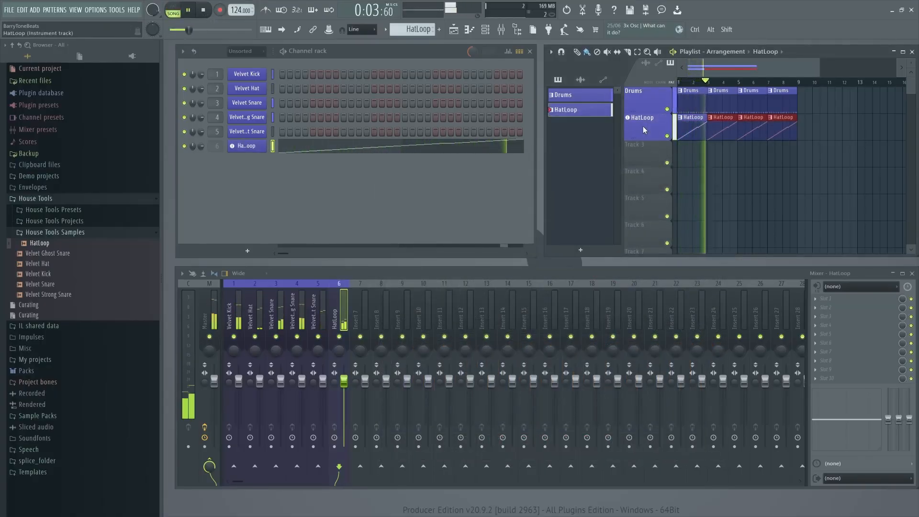
pyautogui.press('space')
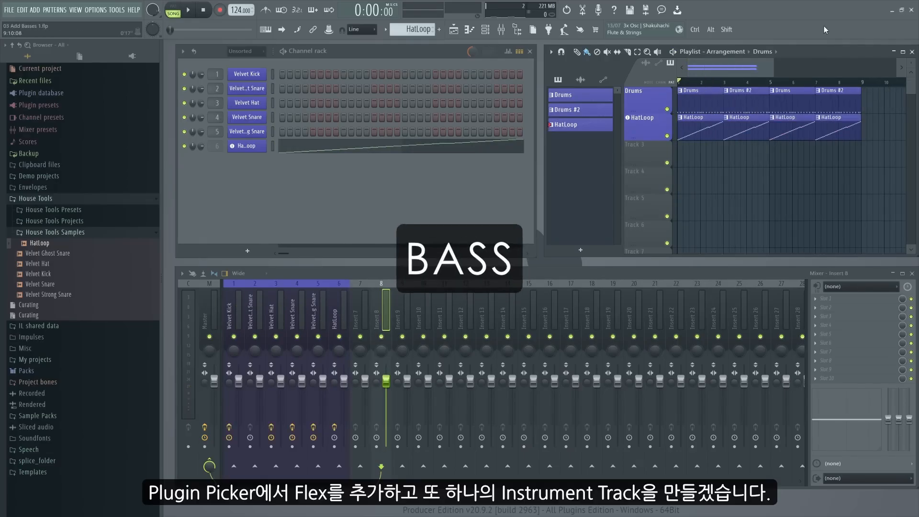
# Add FLEX as an instrument track on the third playlist track and load the House Classic preset by searching all packs for "house"
pyautogui.press('F8')
pyautogui.moveTo(285, 154); pyautogui.dragTo(639, 152)
pyautogui.scroll(-5, 426, 235)
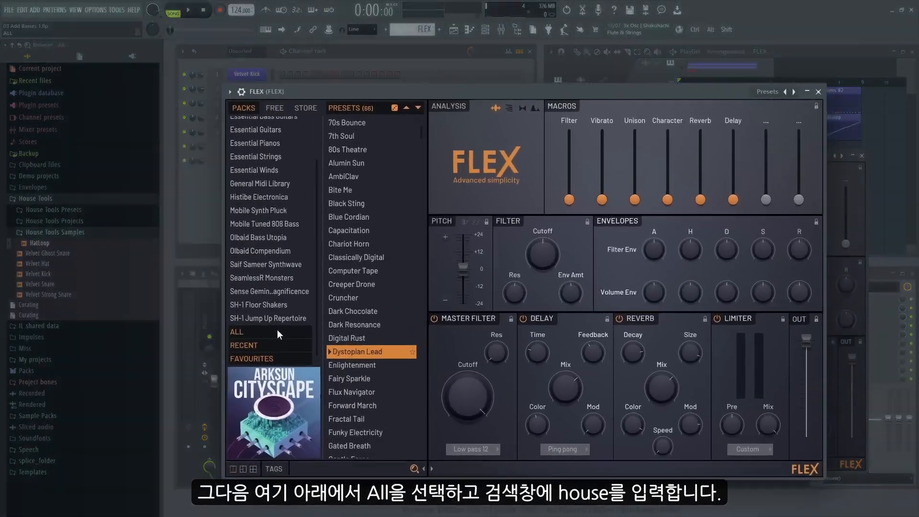
pyautogui.click(277, 330)
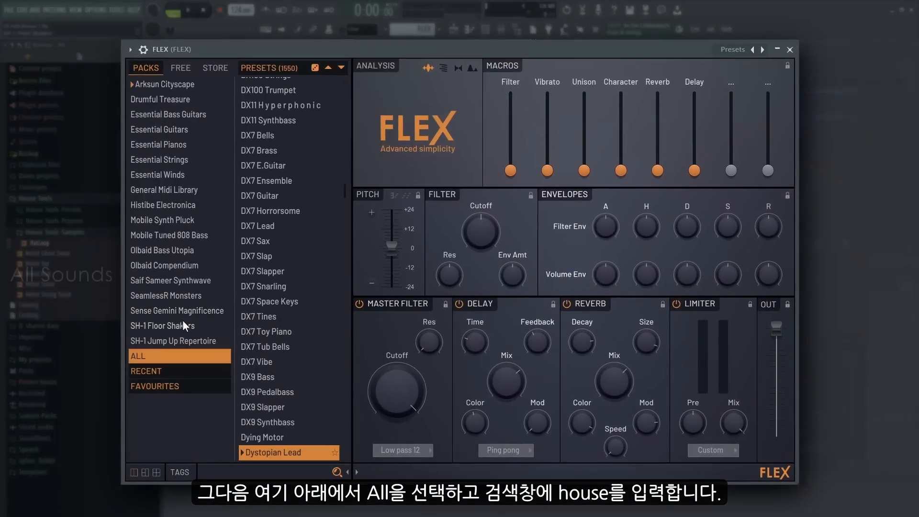
pyautogui.click(220, 473)
pyautogui.write('house')
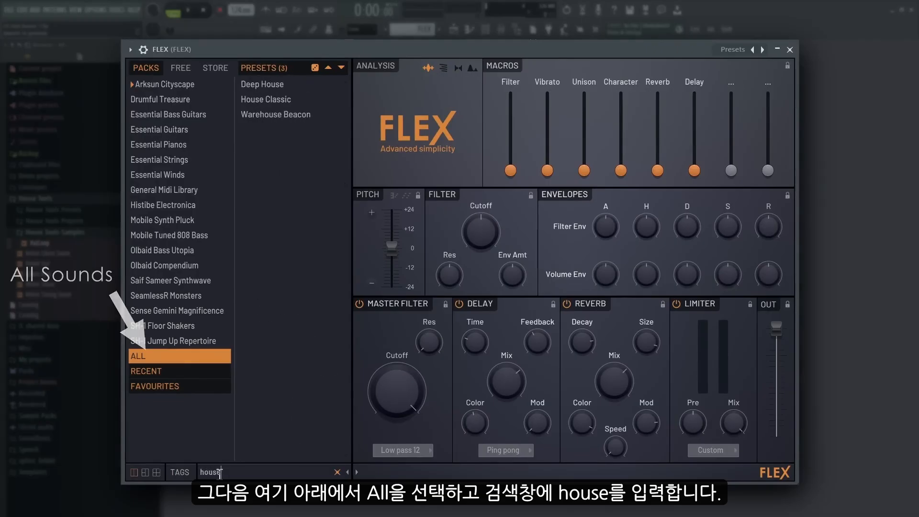
pyautogui.click(279, 102)
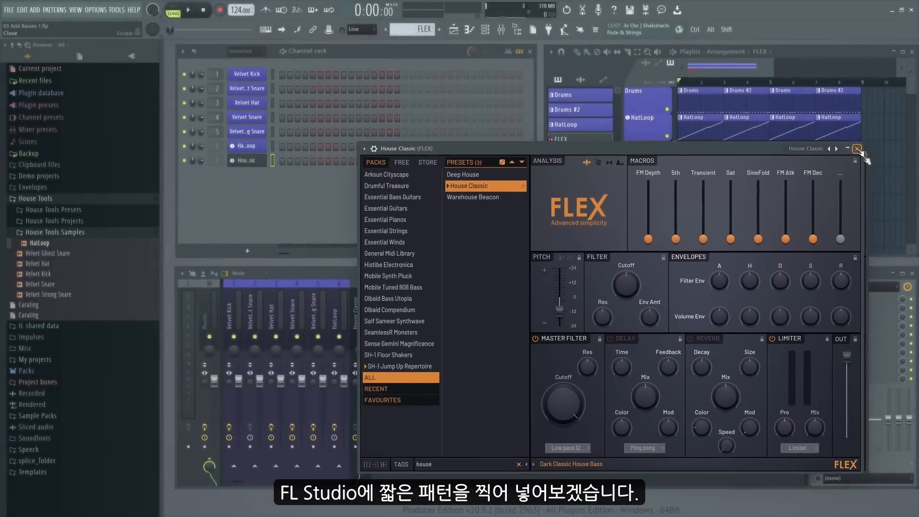
pyautogui.click(790, 50)
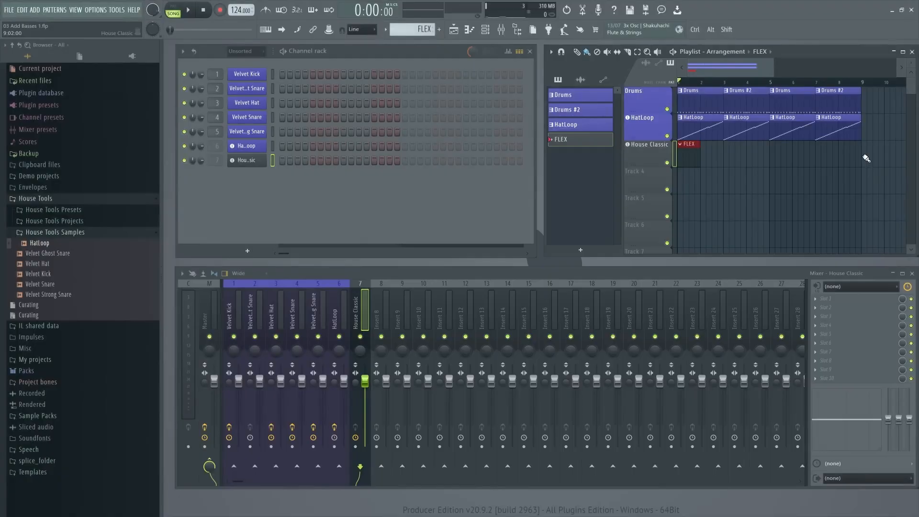
# Draw a syncopated eight-bar bass line of A3, F3, C4 and G3 notes for House Classic and play it with the drums
pyautogui.doubleClick(695, 157)
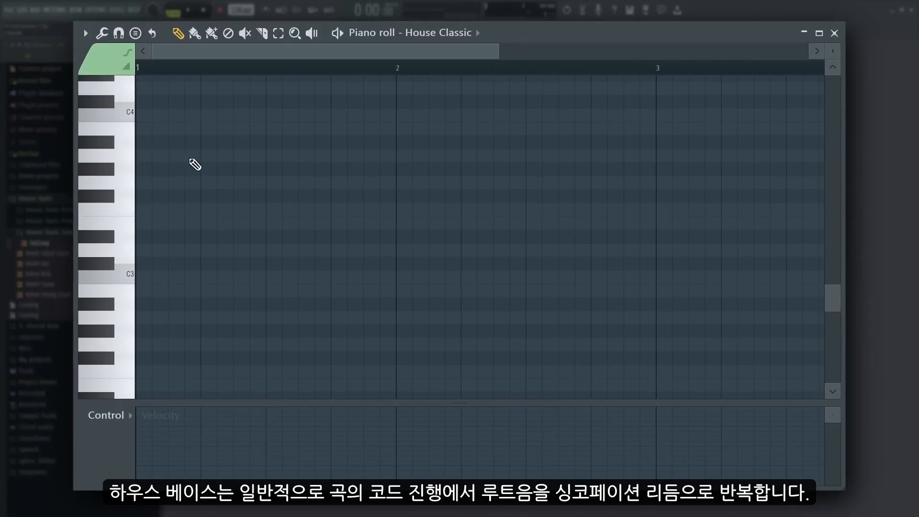
pyautogui.click(174, 155)
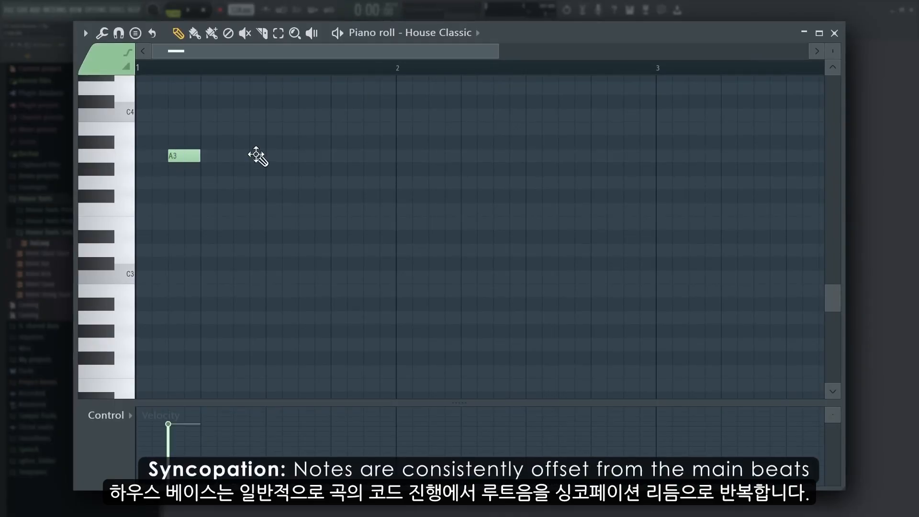
pyautogui.click(255, 156)
pyautogui.click(304, 156)
pyautogui.click(383, 156)
pyautogui.click(433, 156)
pyautogui.click(510, 155)
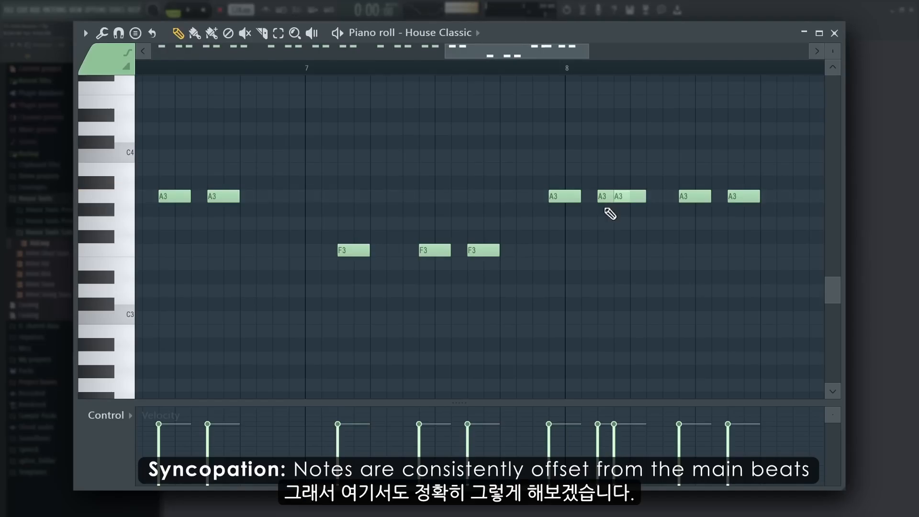
pyautogui.click(795, 223)
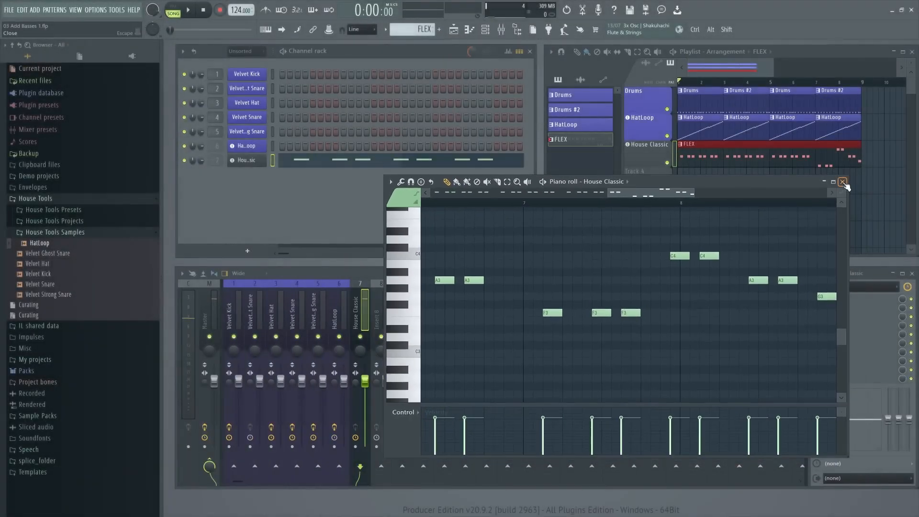
pyautogui.click(843, 182)
pyautogui.press('space')
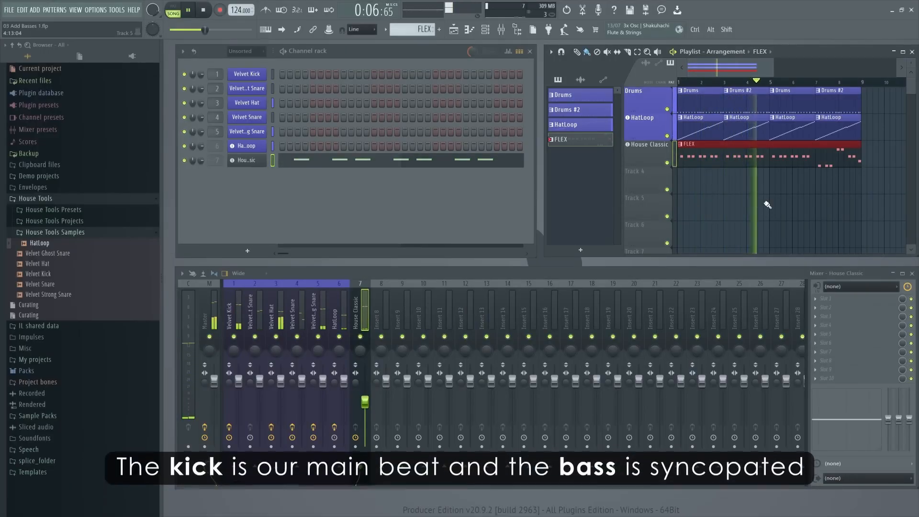
pyautogui.press('space')
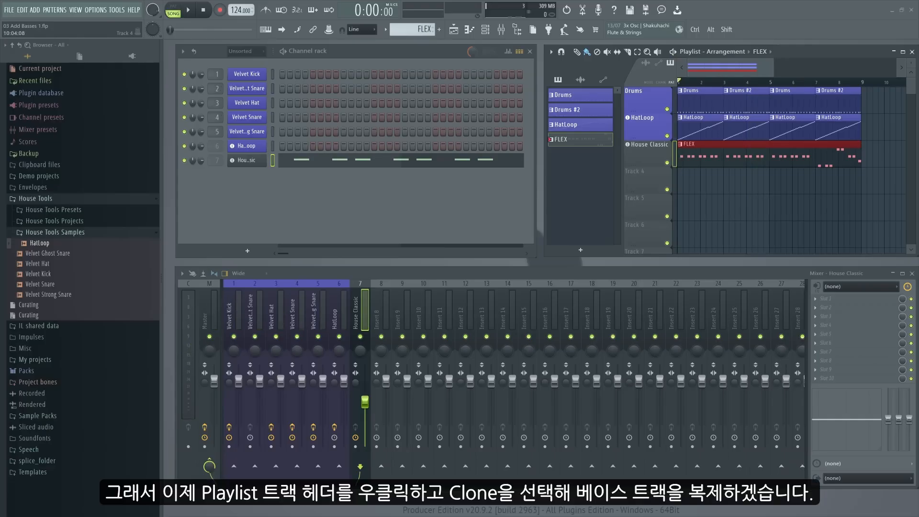
# Clone the House Classic playlist track together with its pattern
pyautogui.rightClick(642, 156)
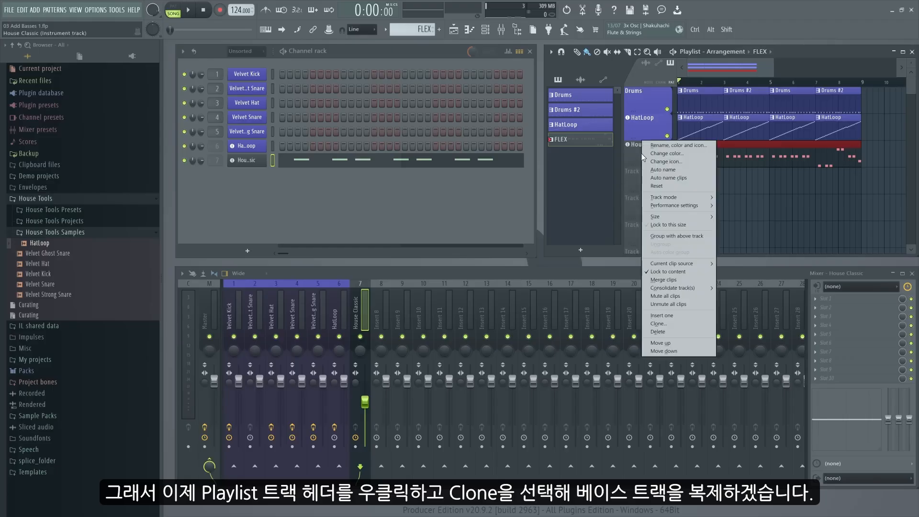
pyautogui.click(674, 323)
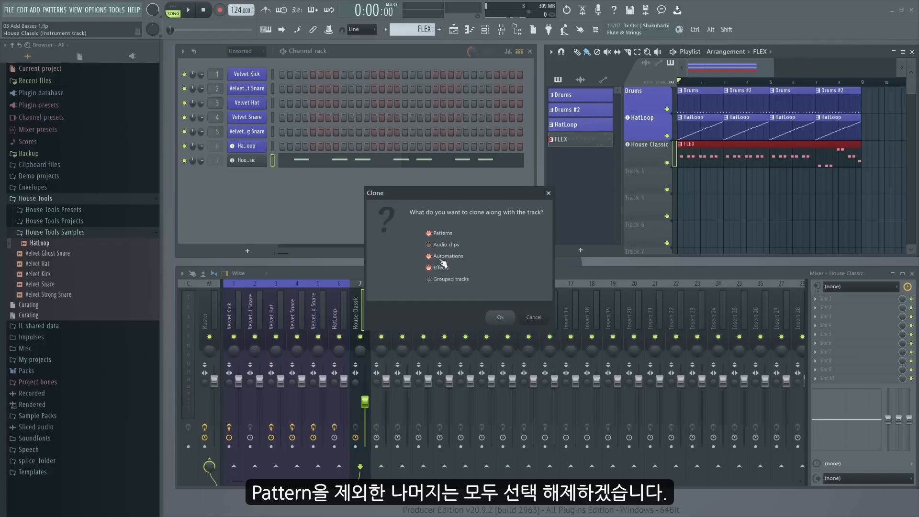
pyautogui.click(500, 318)
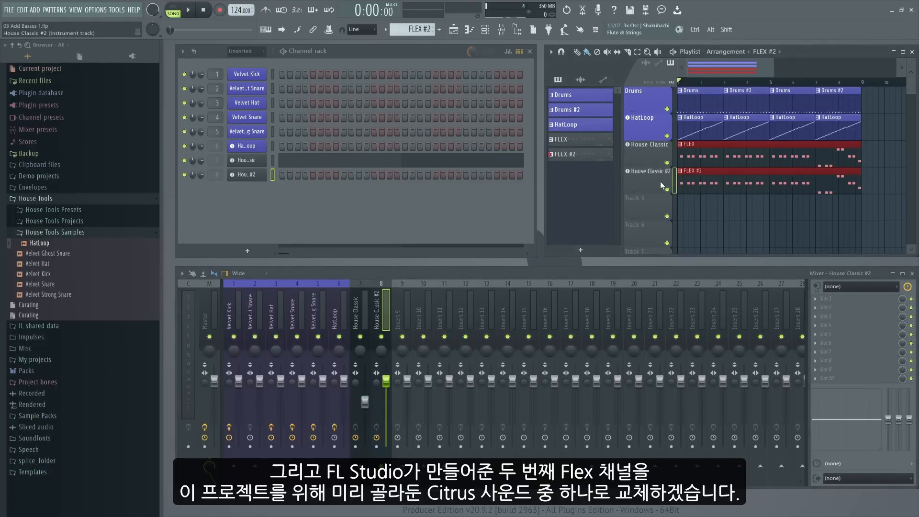
# Replace the cloned FLEX channel with the House Donk (Sytrus) preset from House Tools Presets and play both basses with the drums
pyautogui.click(82, 210)
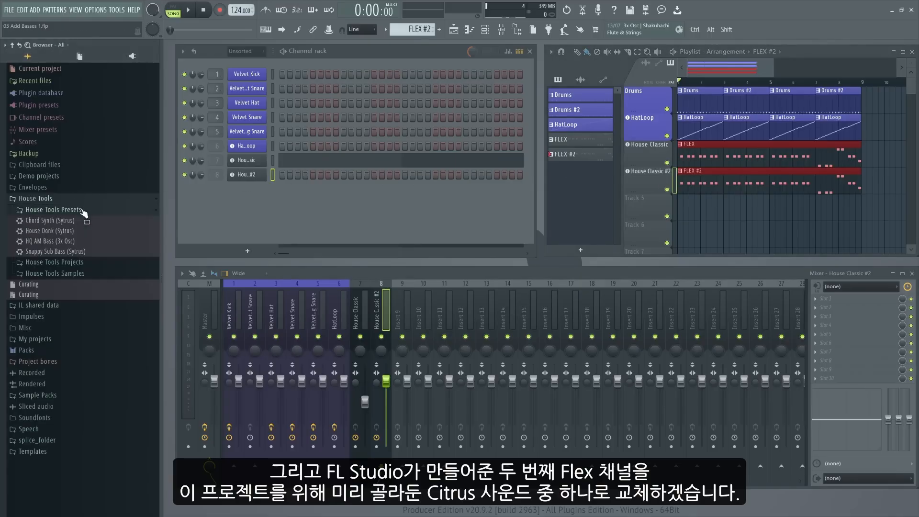
pyautogui.moveTo(63, 237); pyautogui.dragTo(242, 174)
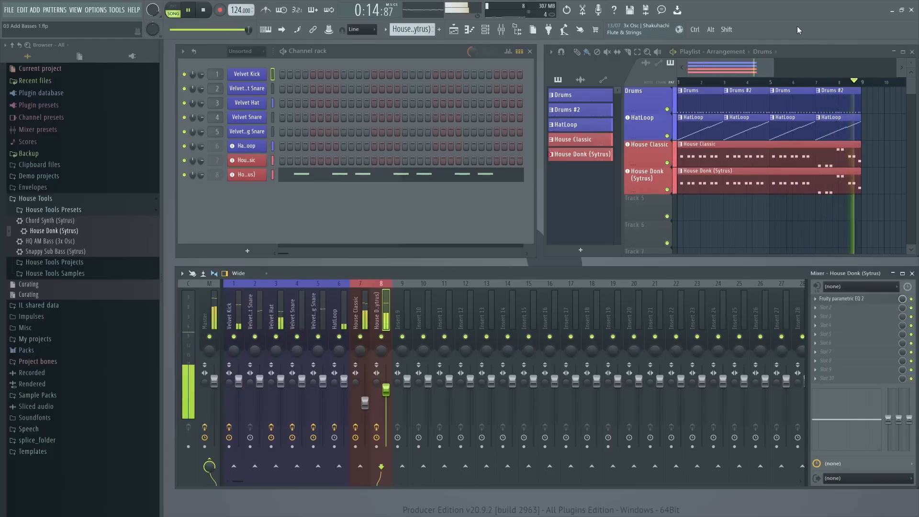
pyautogui.press('space')
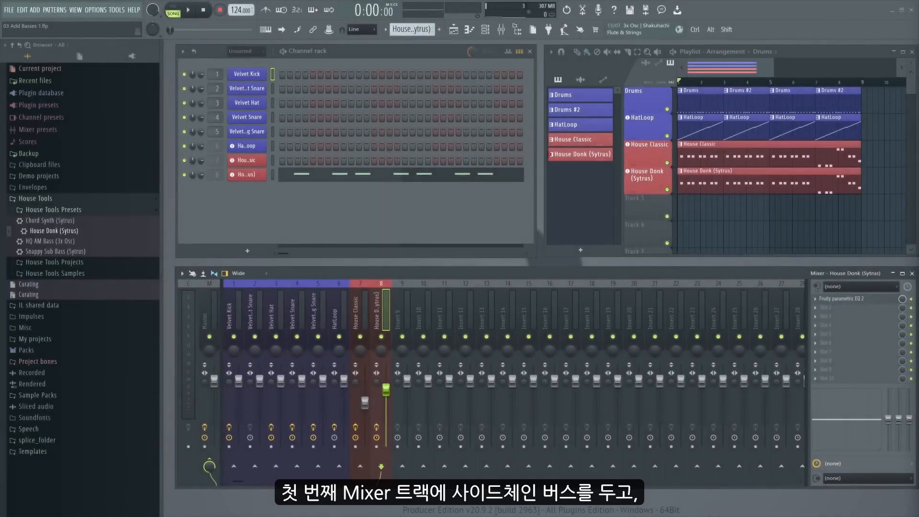
# Move an unused mixer track to the first insert position, ahead of Velvet Kick
pyautogui.click(402, 309)
pyautogui.hotkey('alt', 'Left')
pyautogui.hotkey('alt', 'Left')
pyautogui.hotkey('alt', 'Left')
pyautogui.hotkey('alt', 'Left')
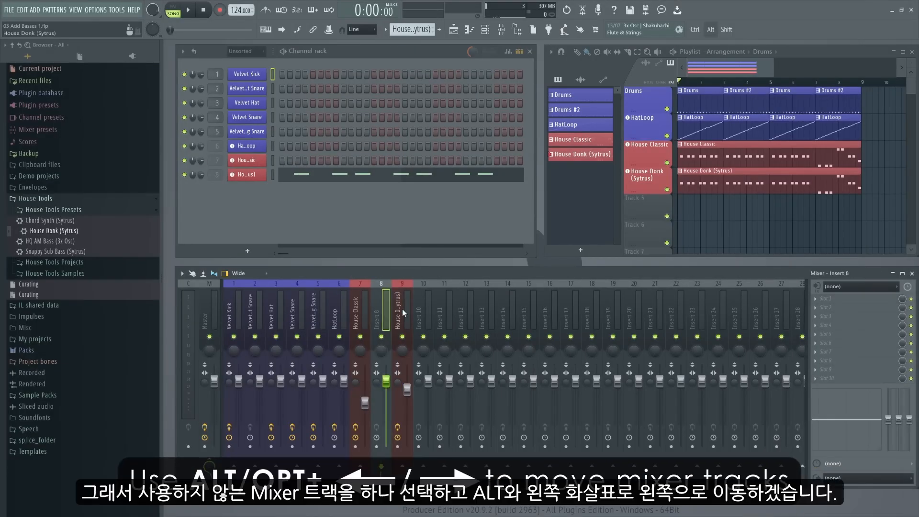
pyautogui.hotkey('alt', 'Left')
pyautogui.hotkey('alt', 'Left')
pyautogui.hotkey('alt', 'Left')
pyautogui.hotkey('alt', 'Left')
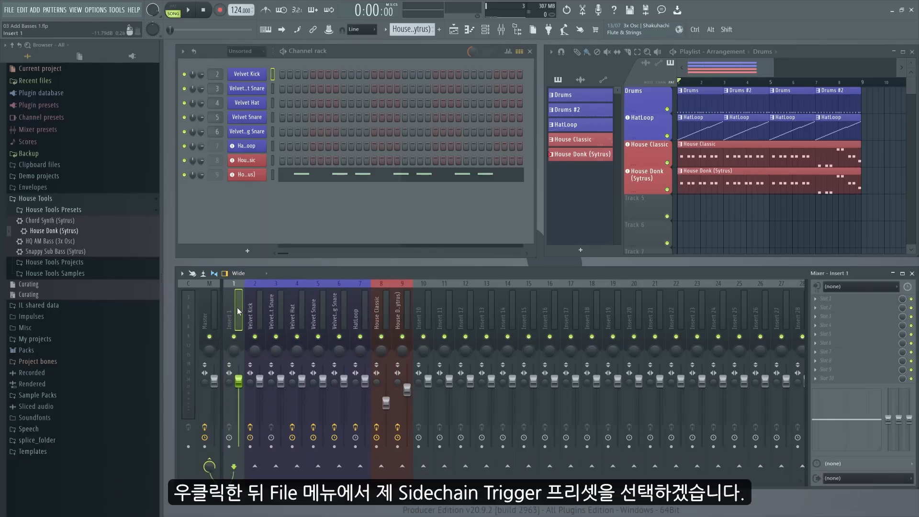
# Load the SC Trig mixer track state onto the empty first insert
pyautogui.rightClick(237, 309)
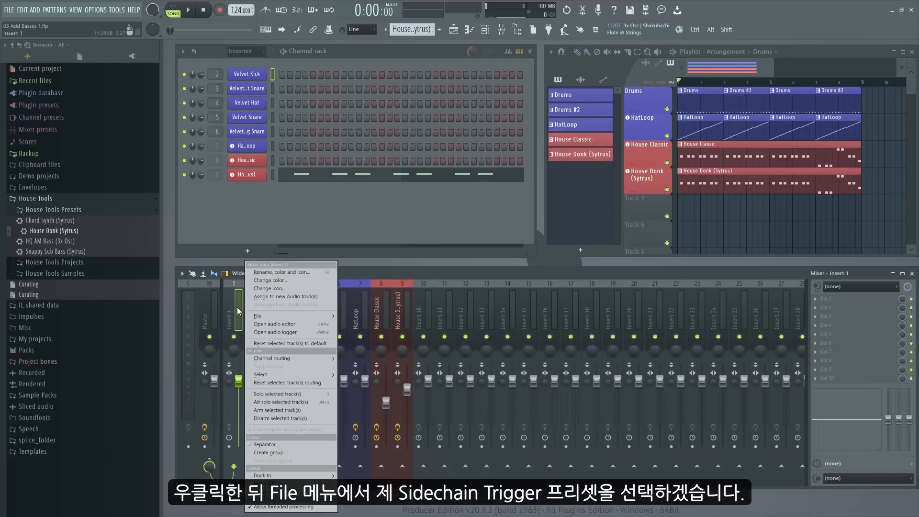
pyautogui.moveTo(255, 318)
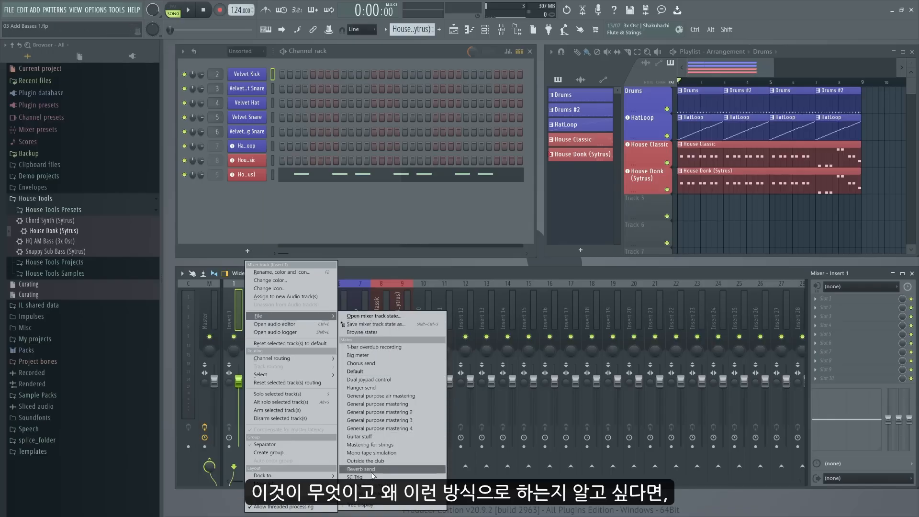
pyautogui.click(357, 477)
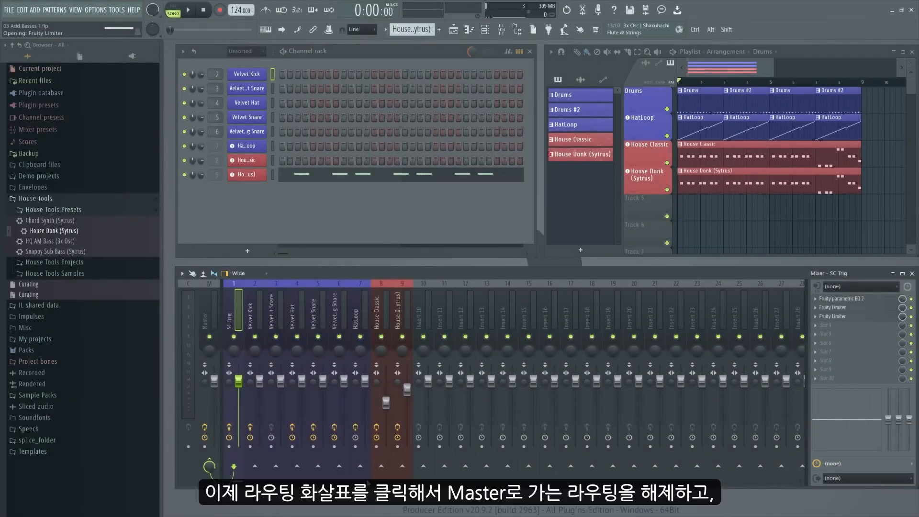
# Unroute SC Trig from the Master, sidechain it to House Classic and House Donk (Sytrus), and send Velvet Kick to SC Trig
pyautogui.click(213, 460)
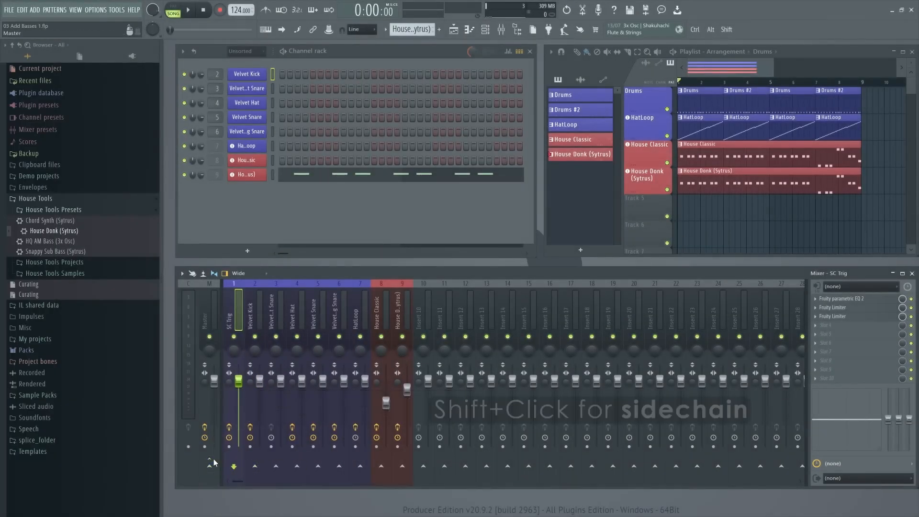
pyautogui.keyDown('shift'); pyautogui.click(381, 468); pyautogui.keyUp('shift')
pyautogui.keyDown('shift'); pyautogui.click(403, 467); pyautogui.keyUp('shift')
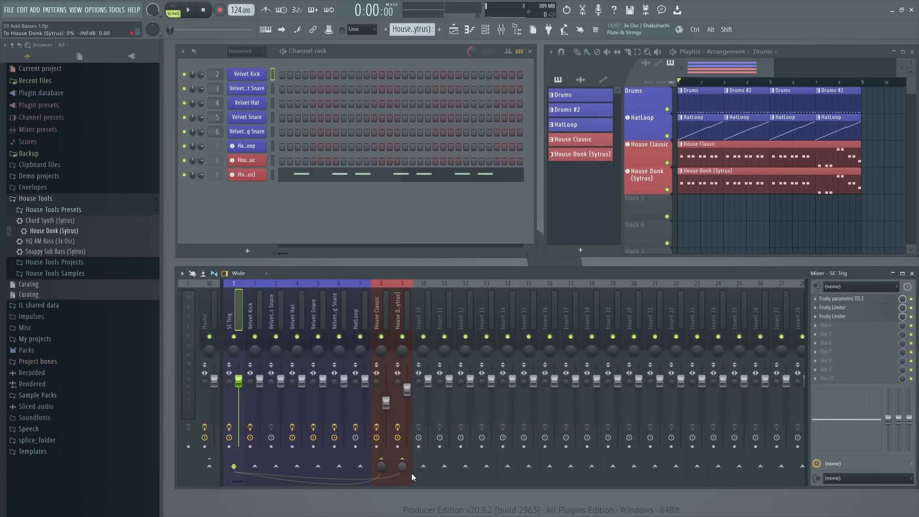
pyautogui.click(254, 322)
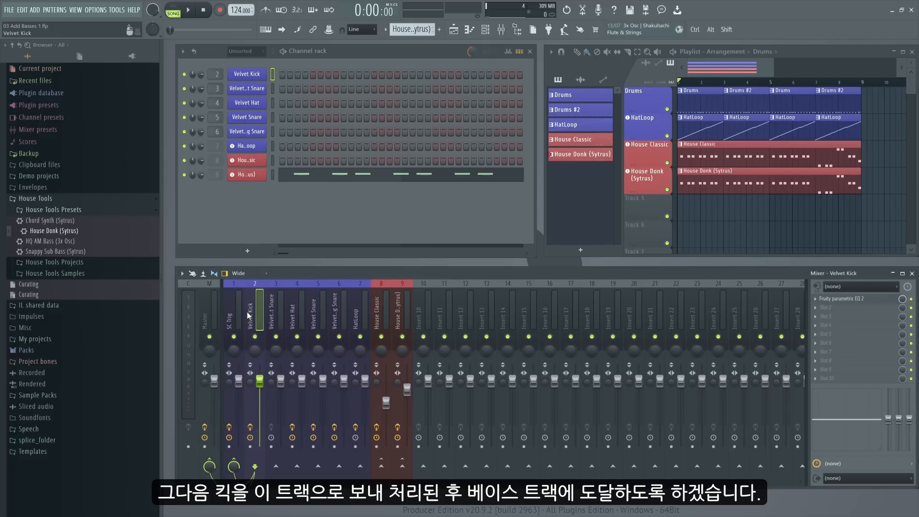
# Add Fruity Limiter to effect slot 10 of the House Classic mixer track
pyautogui.click(386, 311)
pyautogui.click(823, 378)
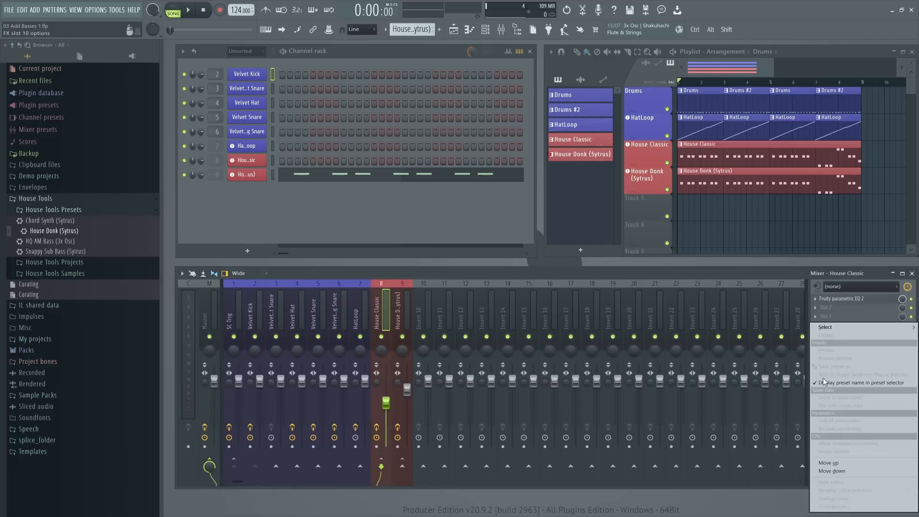
pyautogui.moveTo(826, 327)
pyautogui.moveTo(780, 363)
pyautogui.click(736, 371)
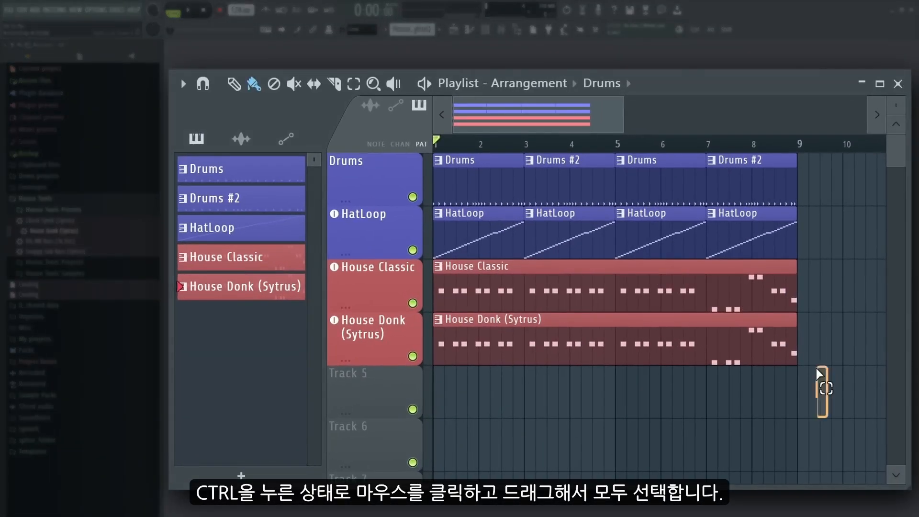
# Duplicate all playlist clips into bars 9 to 16 and delete the HatLoop clips from the first eight bars
pyautogui.moveTo(826, 415); pyautogui.dragTo(437, 176)
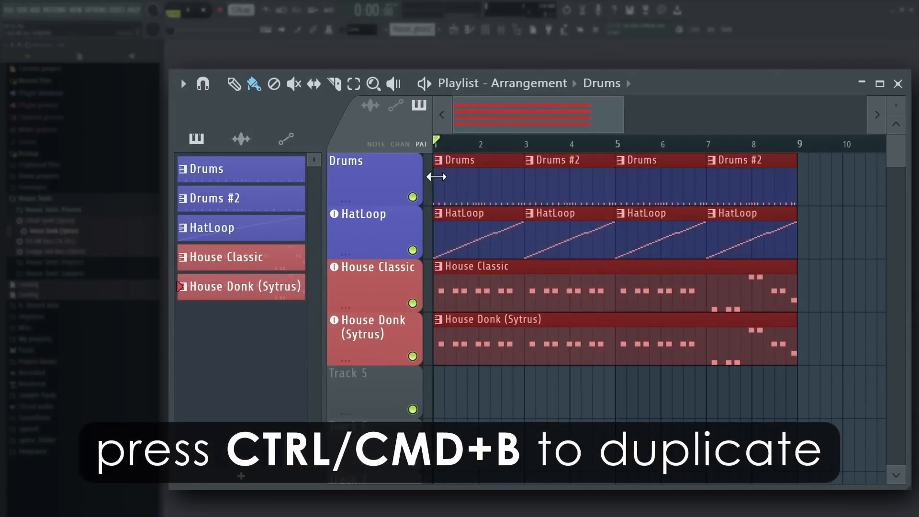
pyautogui.hotkey('ctrl', 'b')
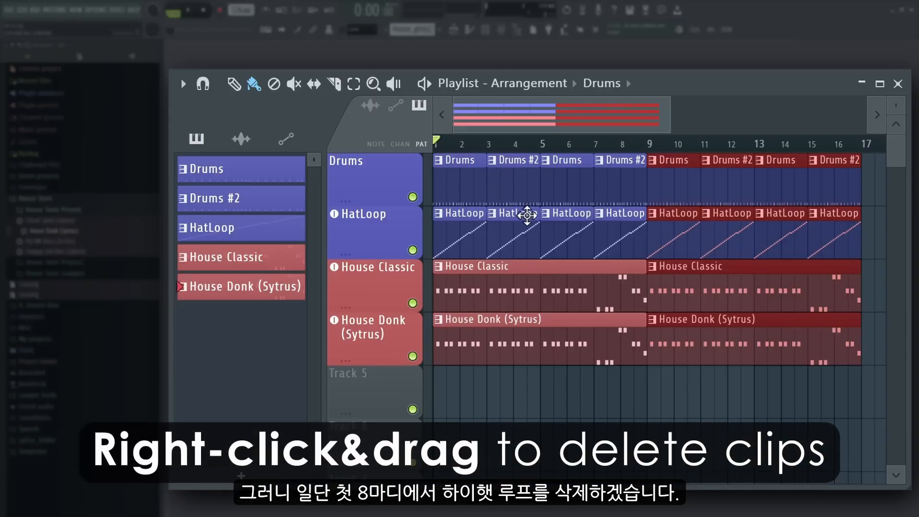
pyautogui.rightClick(624, 234)
pyautogui.rightClick(565, 238)
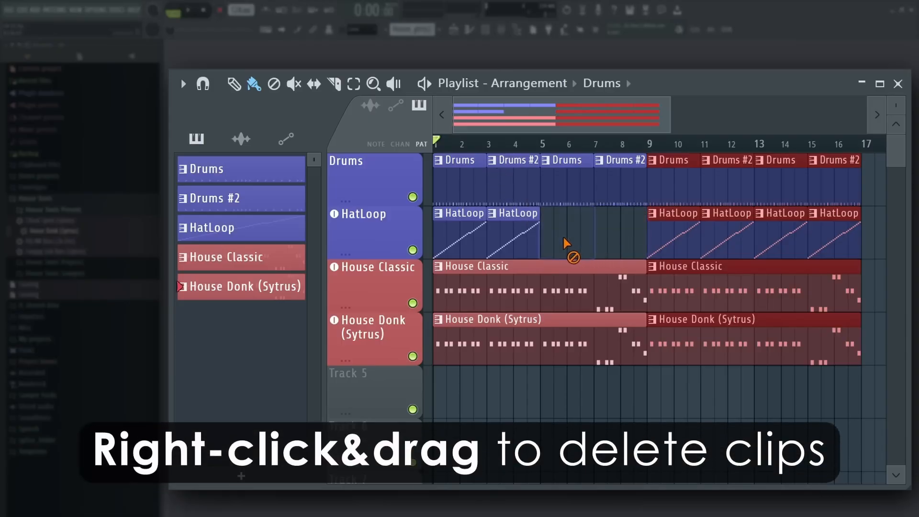
pyautogui.rightClick(515, 237)
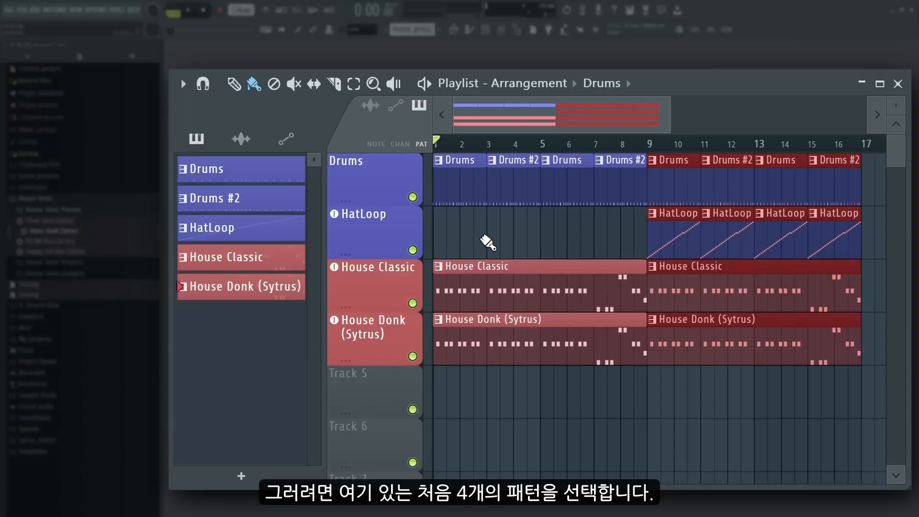
# Make the four Drums clips in the first eight bars unique
pyautogui.moveTo(620, 258); pyautogui.dragTo(421, 178)
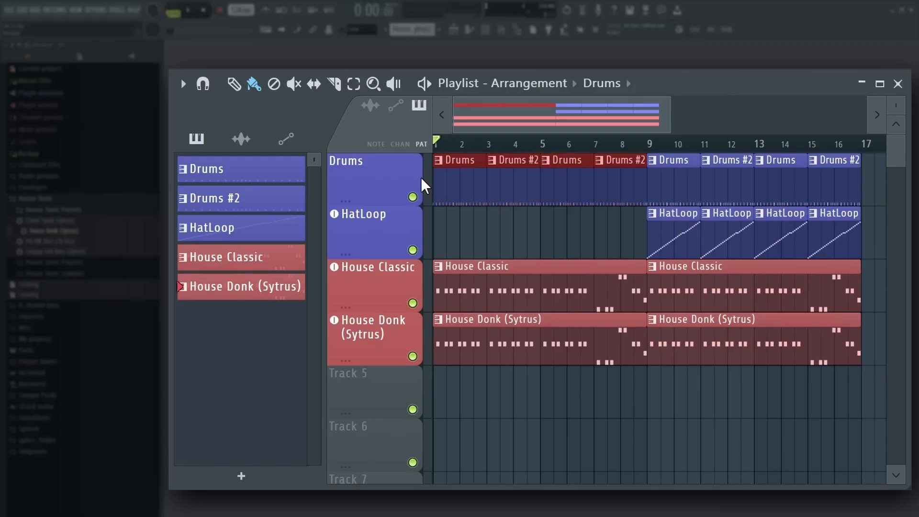
pyautogui.click(190, 88)
pyautogui.moveTo(210, 104)
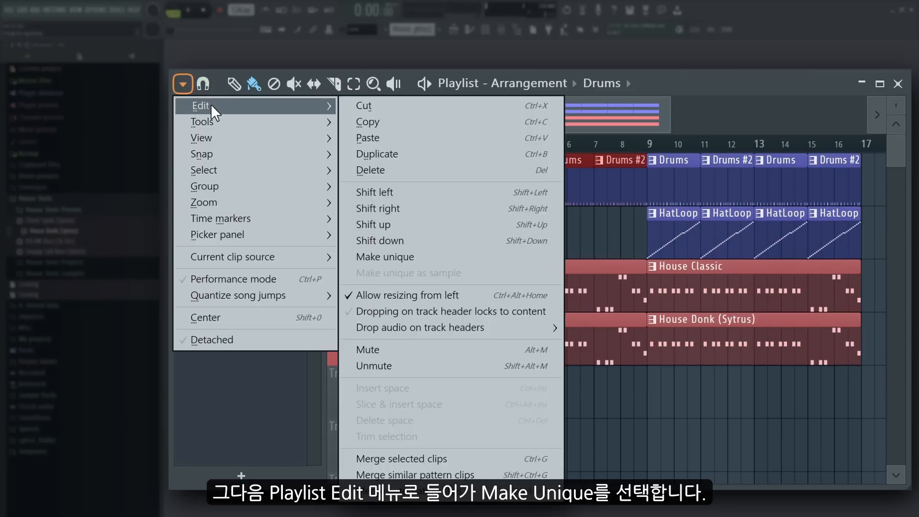
pyautogui.click(400, 254)
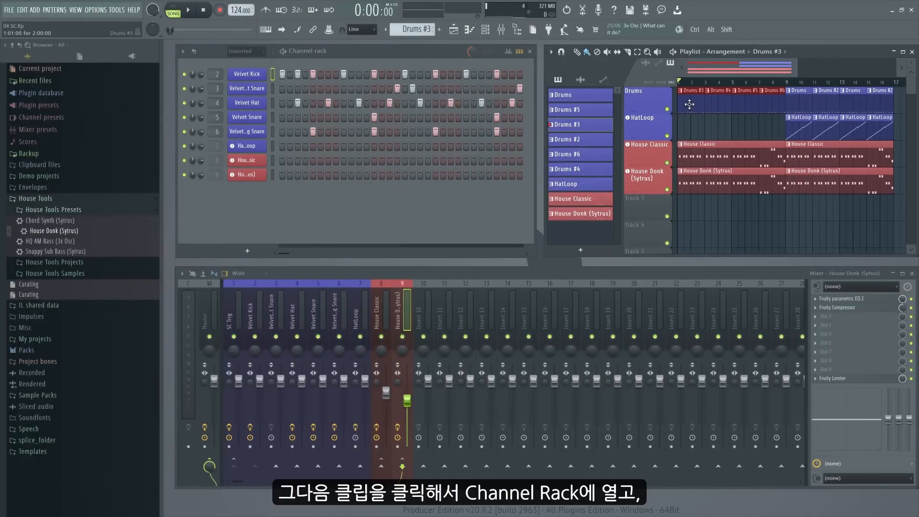
# Cut the snare and hat steps from the Drums #3 and Drums #4 patterns, leaving only Velvet Kick
pyautogui.moveTo(272, 89); pyautogui.dragTo(273, 131)
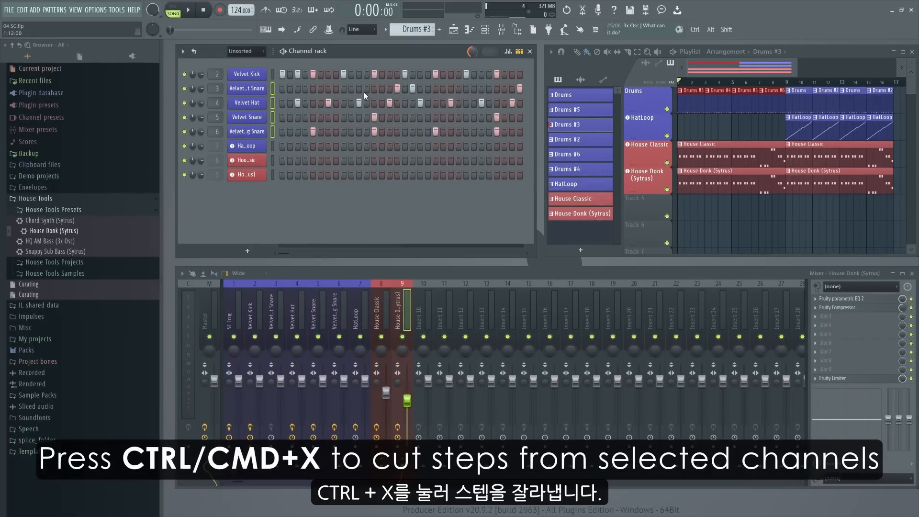
pyautogui.hotkey('ctrl', 'x')
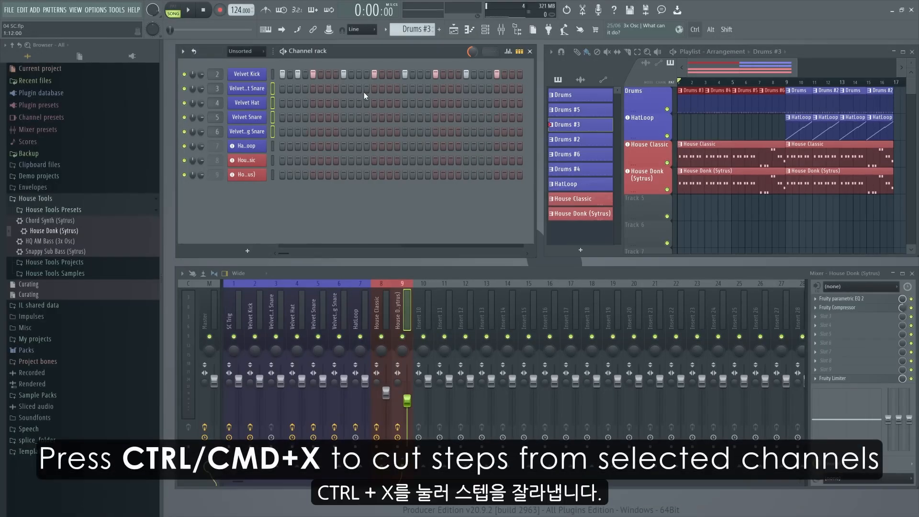
pyautogui.click(723, 108)
pyautogui.click(273, 90)
pyautogui.keyDown('shift'); pyautogui.click(273, 128); pyautogui.keyUp('shift')
pyautogui.hotkey('ctrl', 'x')
# Cut the snare and hat steps from the Drums #5 and Drums #6 patterns, then play the arrangement
pyautogui.click(745, 109)
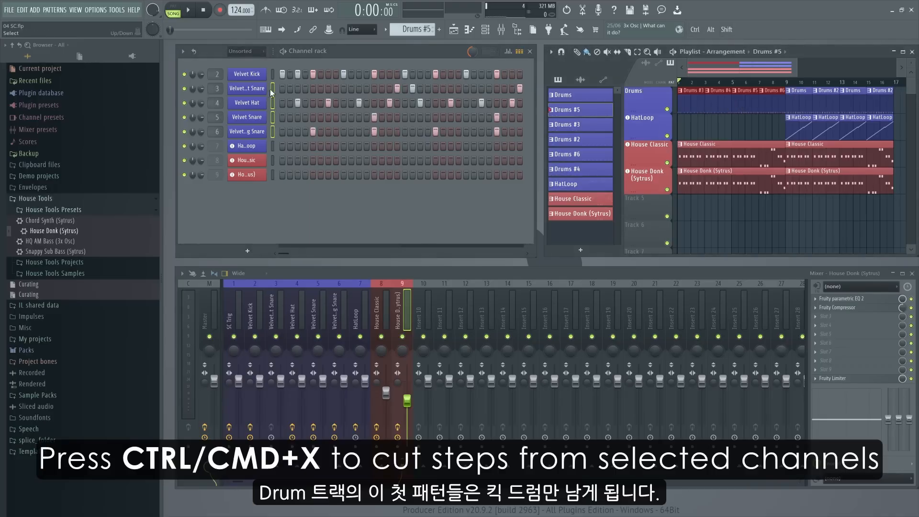
pyautogui.click(273, 90)
pyautogui.keyDown('shift'); pyautogui.click(272, 129); pyautogui.keyUp('shift')
pyautogui.hotkey('ctrl', 'x')
pyautogui.click(581, 153)
pyautogui.click(273, 89)
pyautogui.keyDown('shift'); pyautogui.click(273, 129); pyautogui.keyUp('shift')
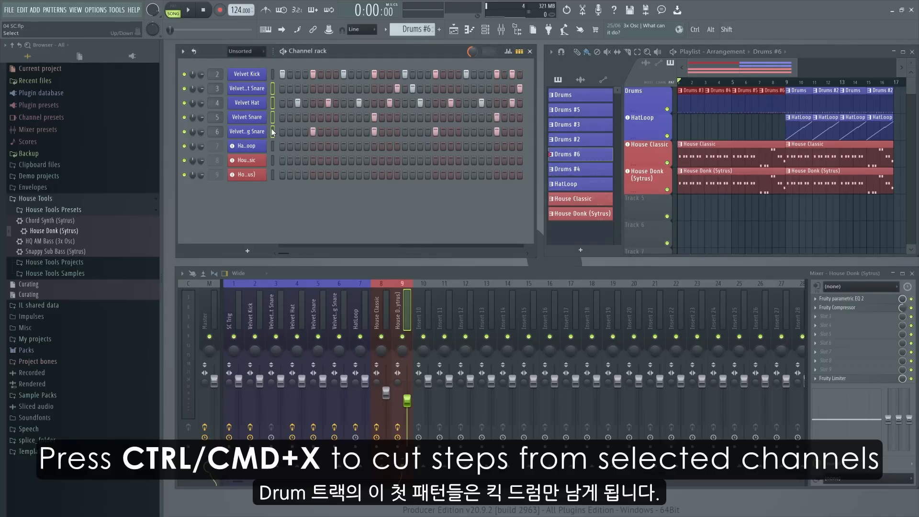
pyautogui.press('space')
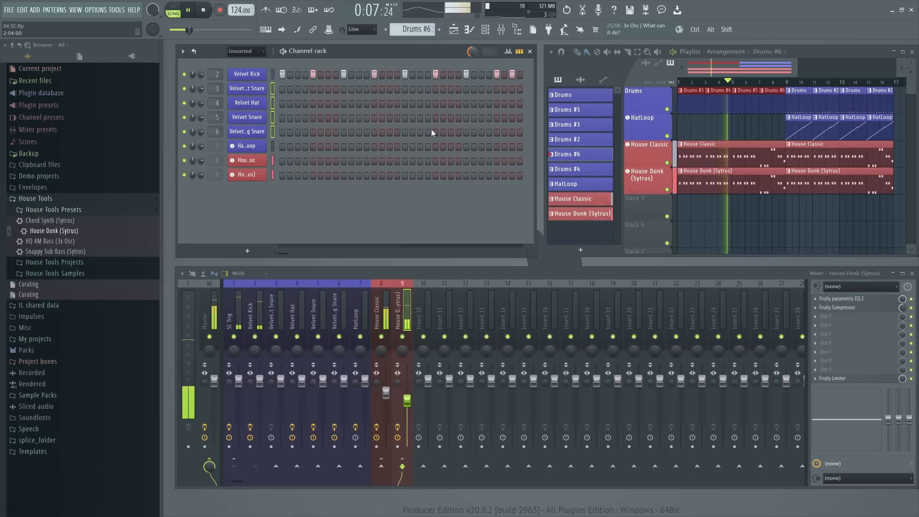
pyautogui.press('space')
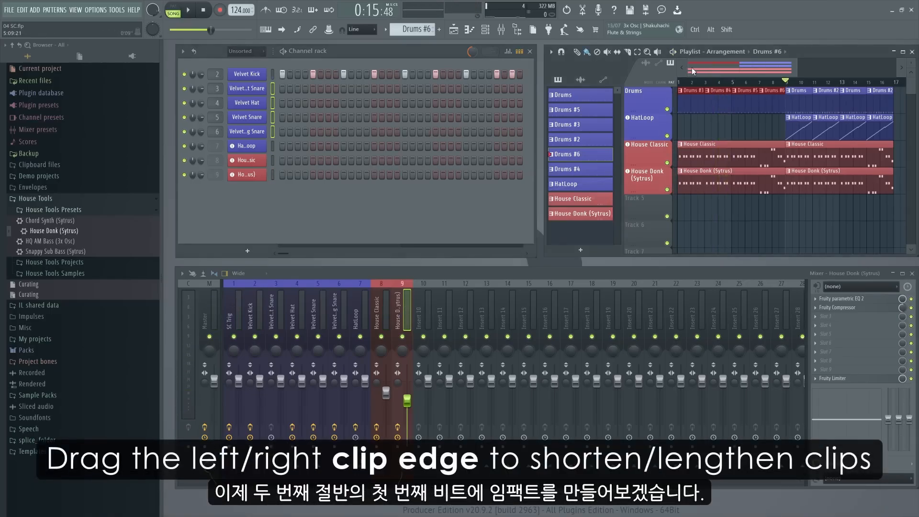
# Trim one beat off the start of the HatLoop, House Classic and House Donk (Sytrus) clips at bar 9
pyautogui.moveTo(691, 67); pyautogui.dragTo(744, 70)
pyautogui.click(762, 118)
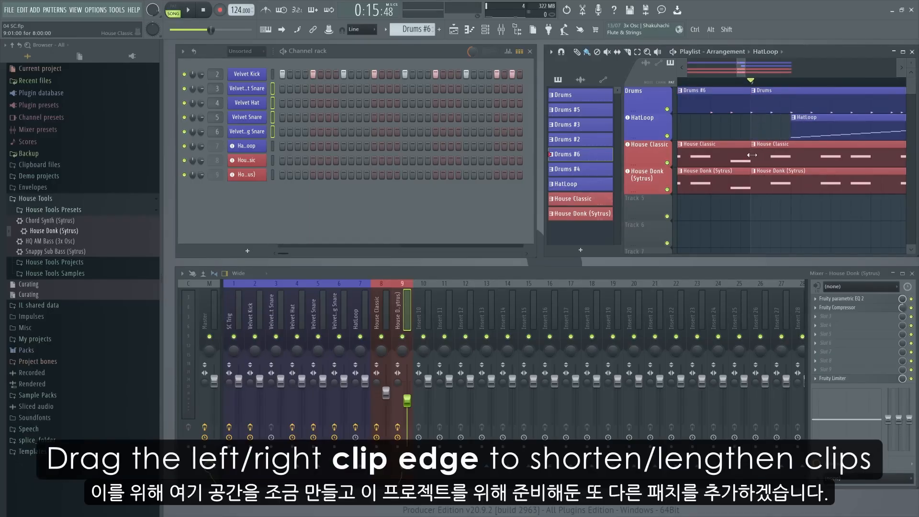
pyautogui.moveTo(753, 155); pyautogui.dragTo(791, 155)
pyautogui.moveTo(752, 182); pyautogui.dragTo(791, 182)
# Slice the Drums clip one step into bar 9 and trim the remainder to start at the second beat
pyautogui.press('c')
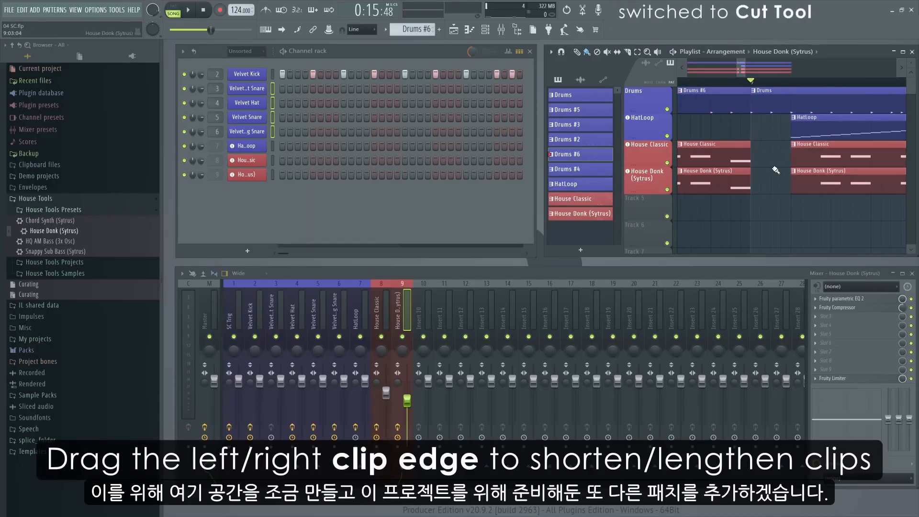
pyautogui.keyDown('shift'); pyautogui.click(762, 104); pyautogui.keyUp('shift')
pyautogui.press('b')
pyautogui.moveTo(762, 103); pyautogui.dragTo(791, 103)
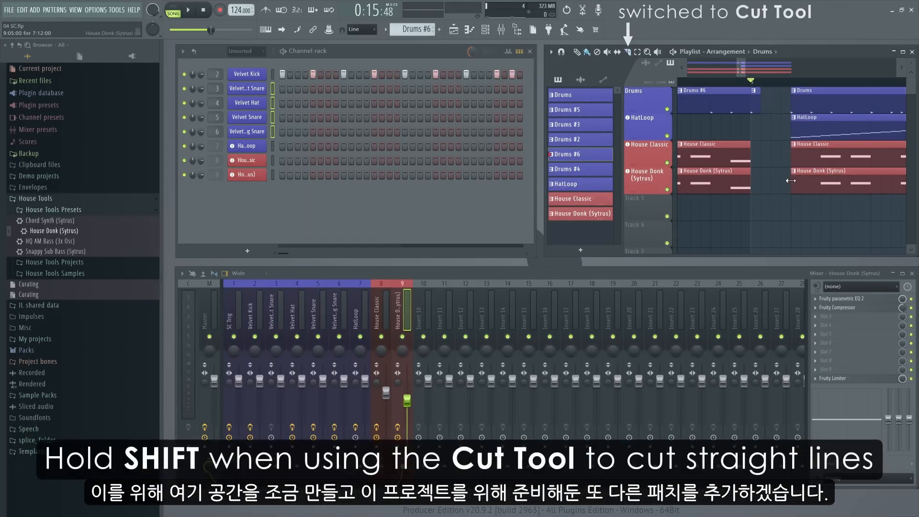
# Add Snappy Sub Bass (Sytrus) on the fifth playlist track, place its pattern at bar 9 and open it in the piano roll
pyautogui.moveTo(50, 251); pyautogui.dragTo(388, 221)
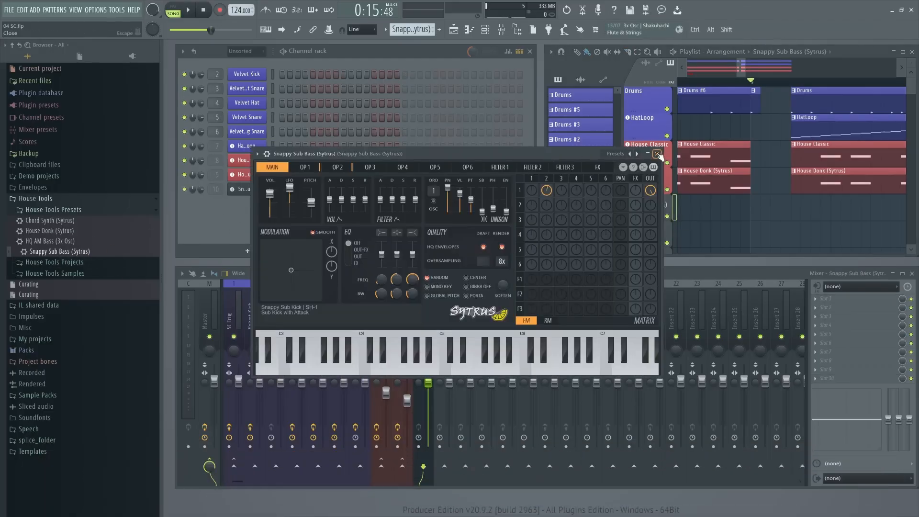
pyautogui.click(657, 154)
pyautogui.click(777, 213)
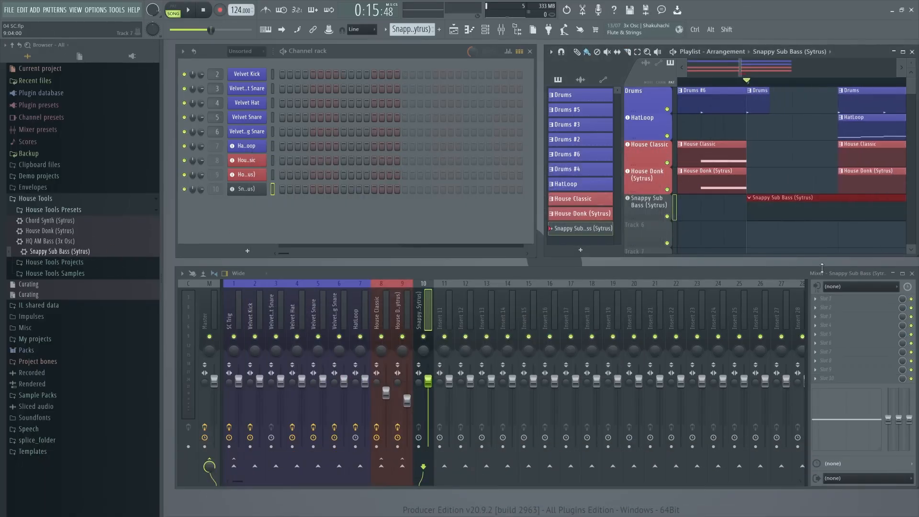
pyautogui.doubleClick(778, 213)
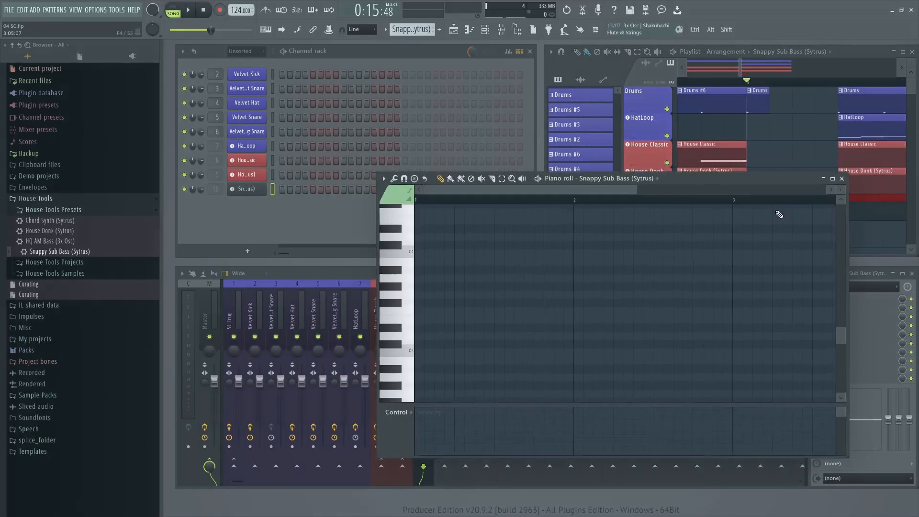
# Draw a one-beat A3 note at bar 1 with an equally long slide note an octave lower at A2, and play it
pyautogui.click(155, 203)
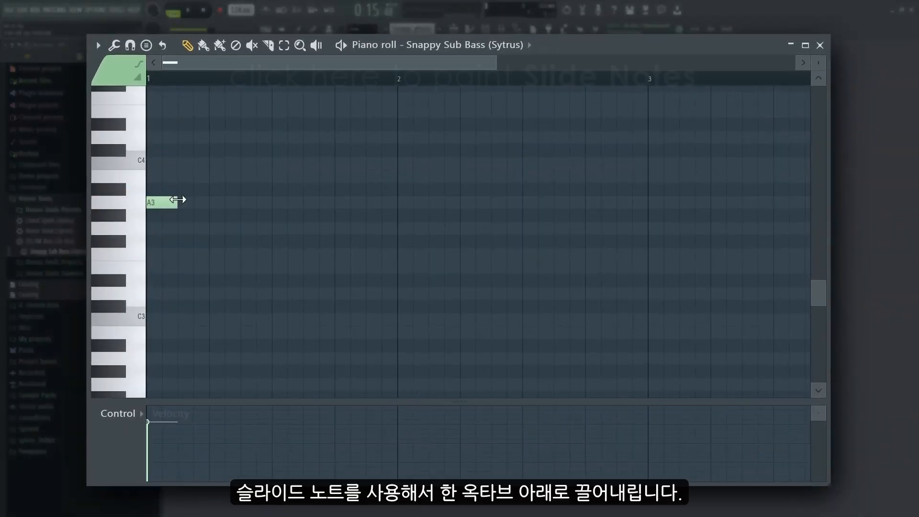
pyautogui.moveTo(178, 201)
pyautogui.mouseDown()
pyautogui.moveTo(390, 199)
pyautogui.moveTo(209, 198)
pyautogui.mouseUp()
pyautogui.click(137, 75)
pyautogui.scroll(-3, 169, 249)
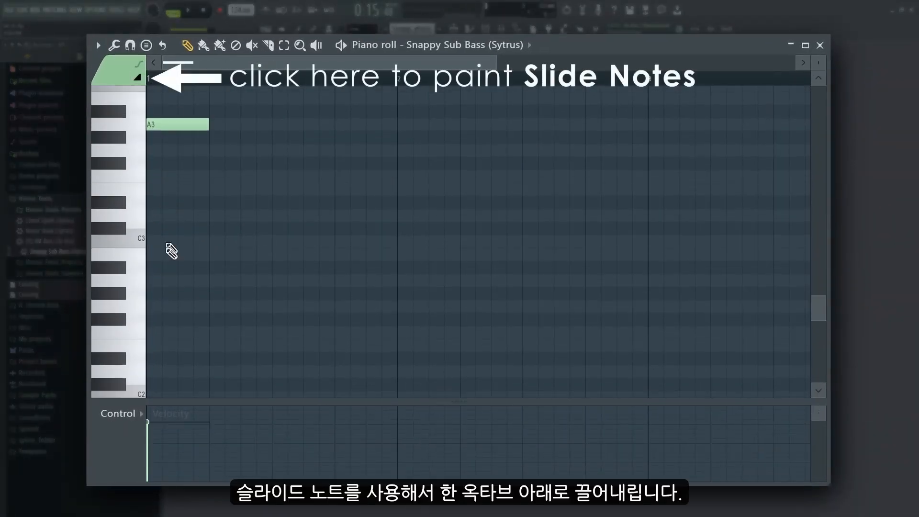
pyautogui.click(163, 281)
pyautogui.moveTo(223, 281); pyautogui.dragTo(210, 281)
pyautogui.press('space')
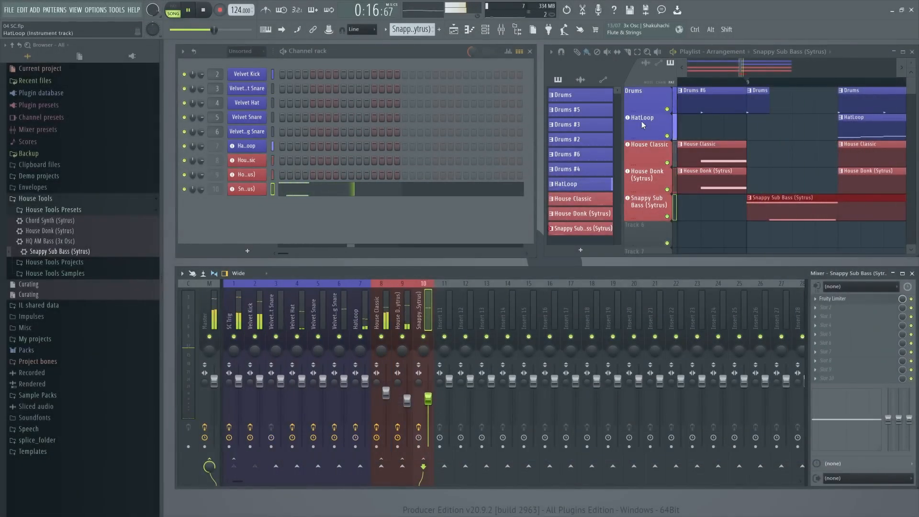
pyautogui.press('space')
# Add HQ AM Bass (3x Osc) on the track below Snappy Sub Bass and place its pattern at bar 9, extended to eight bars
pyautogui.moveTo(743, 69); pyautogui.dragTo(687, 73)
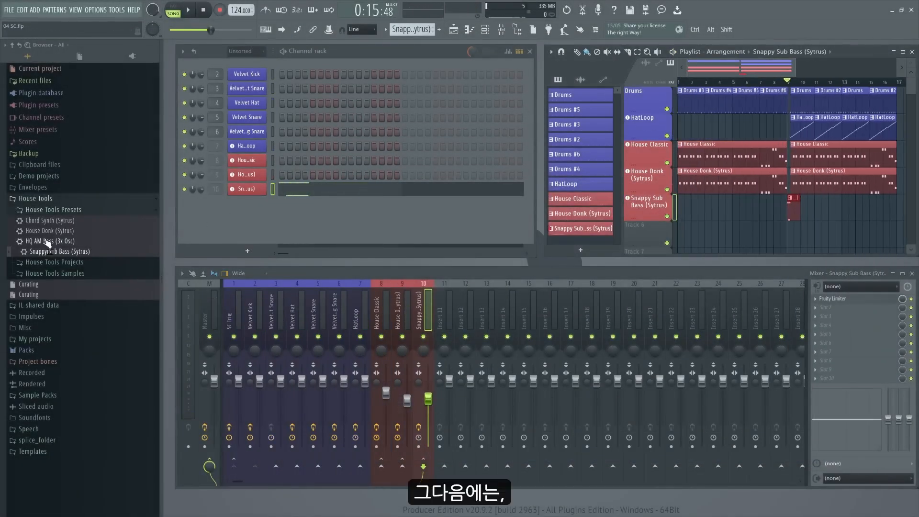
pyautogui.moveTo(43, 242); pyautogui.dragTo(643, 231)
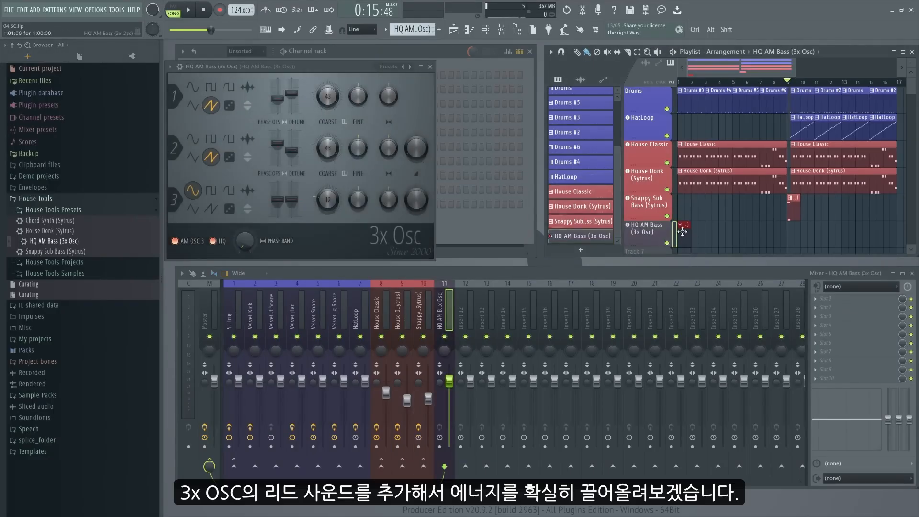
pyautogui.click(793, 232)
pyautogui.moveTo(799, 234); pyautogui.dragTo(896, 236)
pyautogui.click(430, 67)
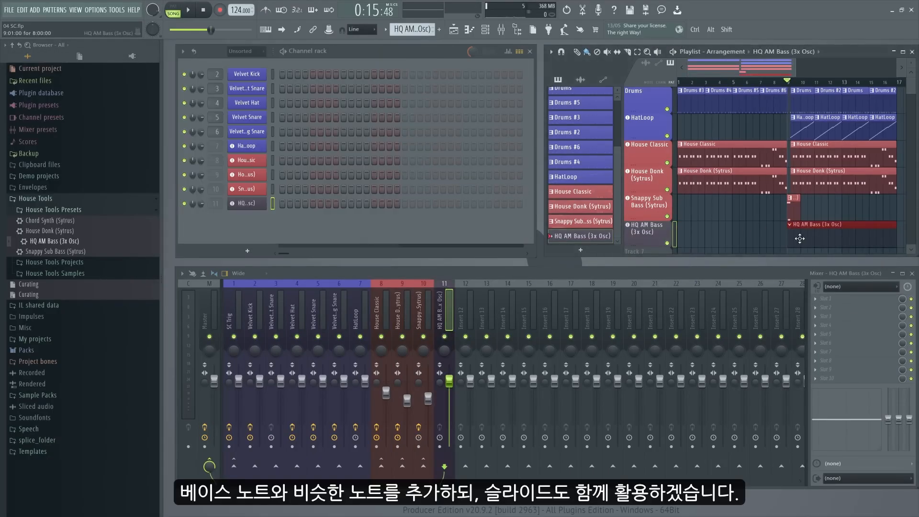
# Draw six short A2 notes across the first two bars of the HQ AM Bass pattern in the piano roll
pyautogui.doubleClick(800, 238)
pyautogui.click(258, 283)
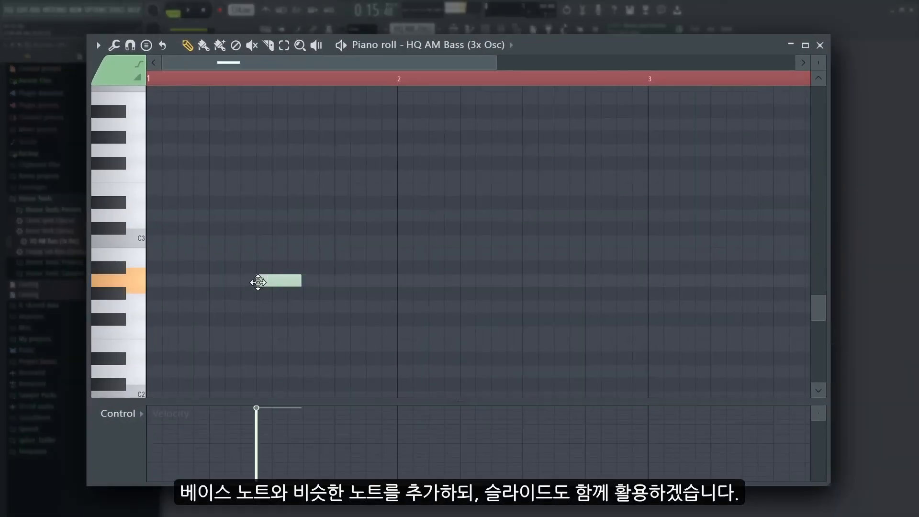
pyautogui.click(307, 281)
pyautogui.click(386, 282)
pyautogui.click(432, 282)
pyautogui.click(511, 282)
pyautogui.click(557, 281)
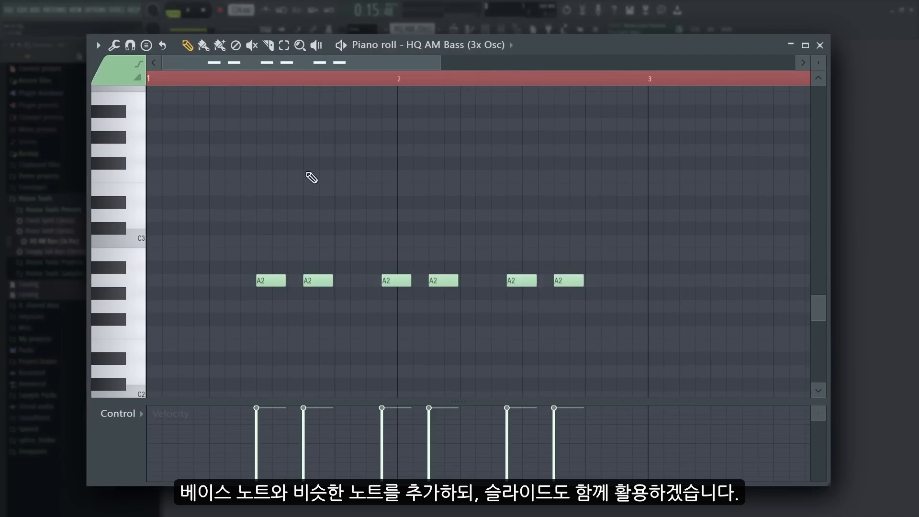
# Paint a short A3 slide note above the third A2 note, then play the arrangement
pyautogui.click(397, 124)
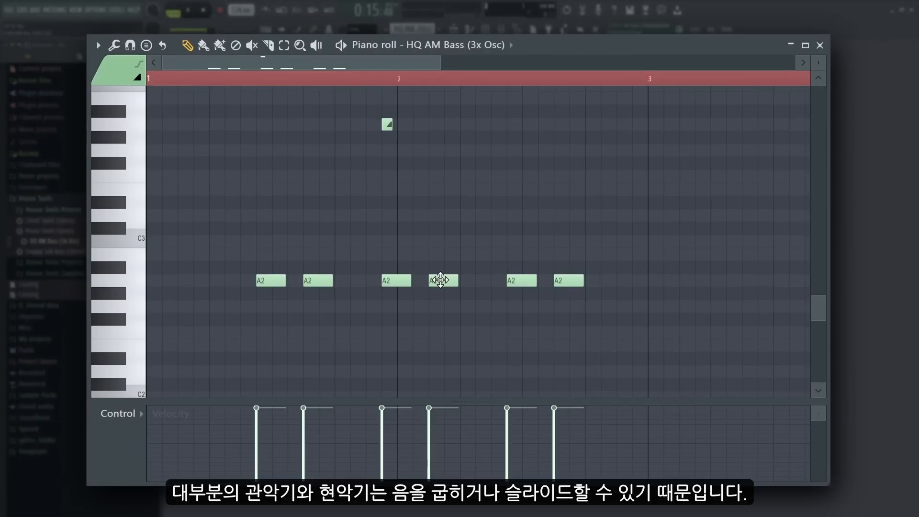
pyautogui.moveTo(441, 280); pyautogui.dragTo(447, 115)
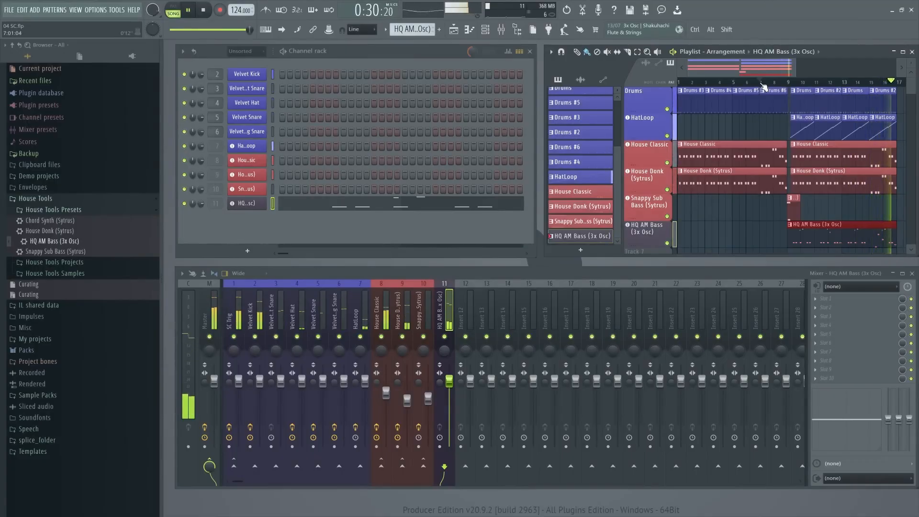
pyautogui.press('space')
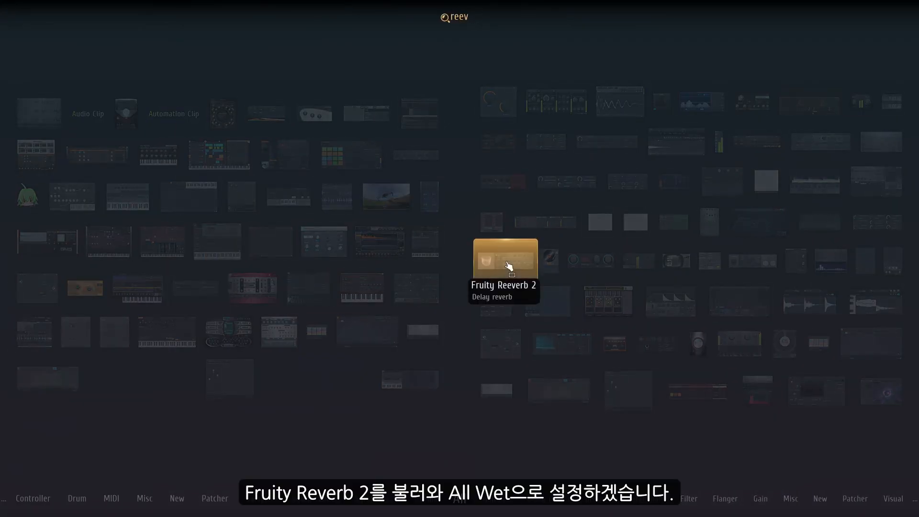
# Add Fruity Reeverb 2 to the HQ AM Bass (3x Osc) mixer track and set its mix level to 0%
pyautogui.click(509, 266)
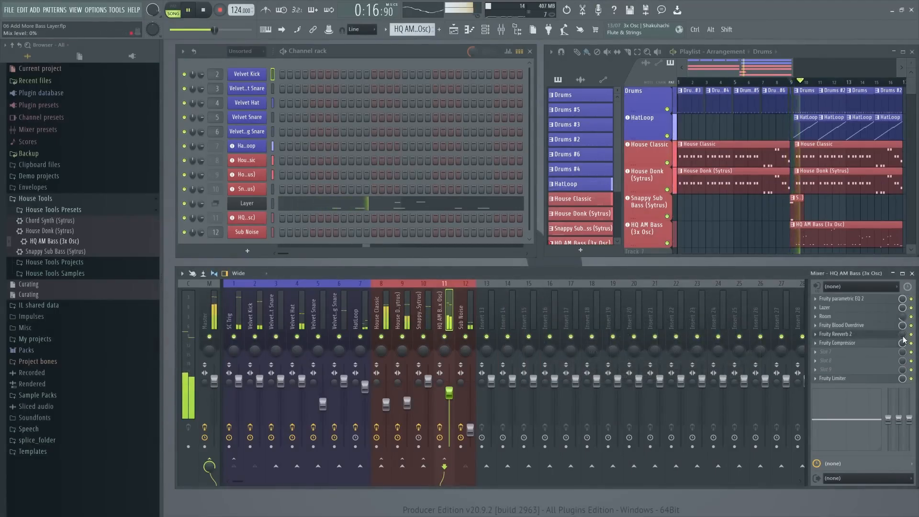
pyautogui.moveTo(903, 336)
pyautogui.mouseDown()
pyautogui.moveTo(903, 288)
pyautogui.moveTo(903, 336)
pyautogui.mouseUp()
pyautogui.press('space')
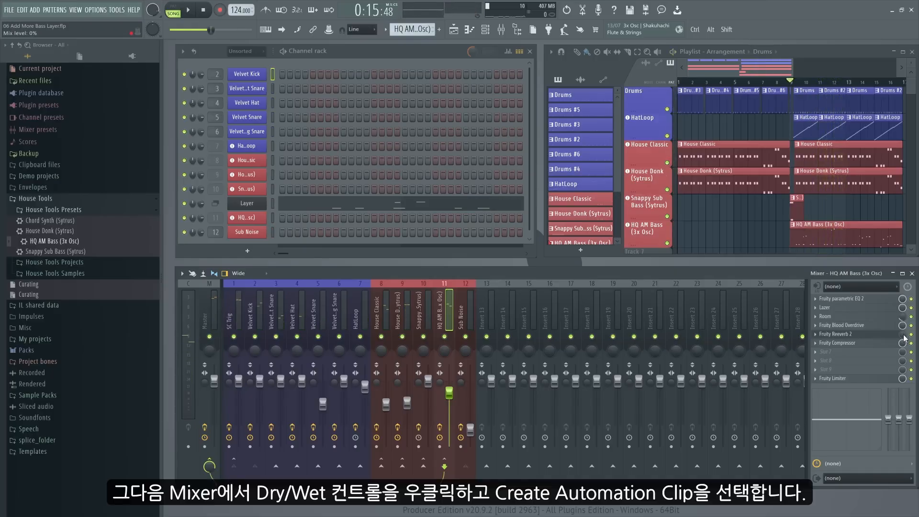
# Create an automation clip for the Reeverb 2 mix level, cut to start at bar 9 with a peak just before bar 13
pyautogui.rightClick(904, 337)
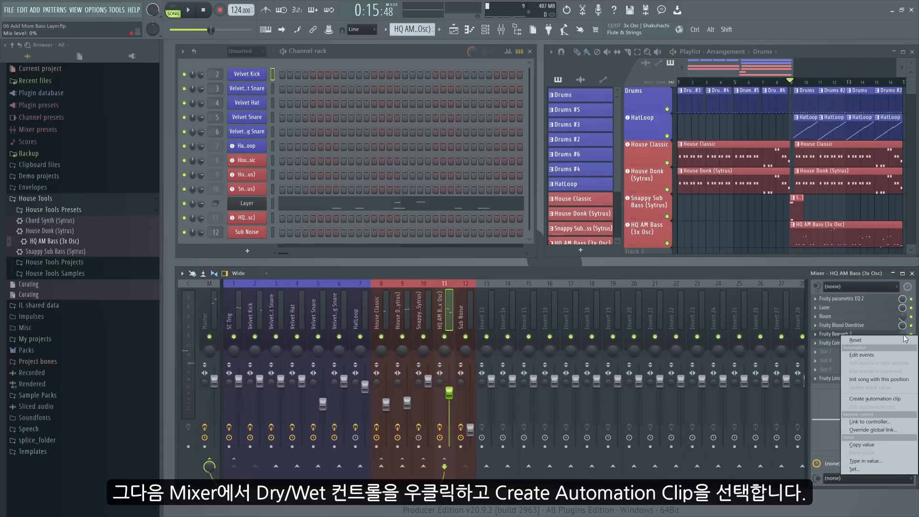
pyautogui.click(890, 400)
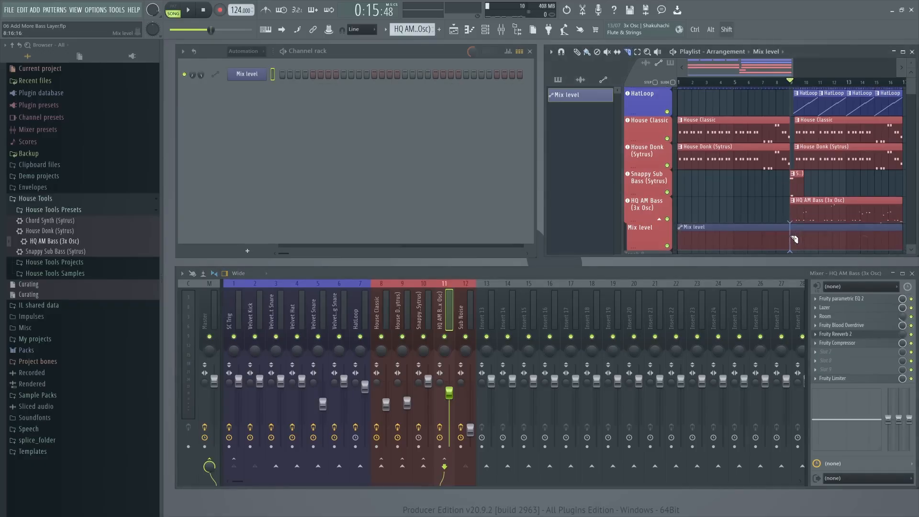
pyautogui.rightClick(780, 227)
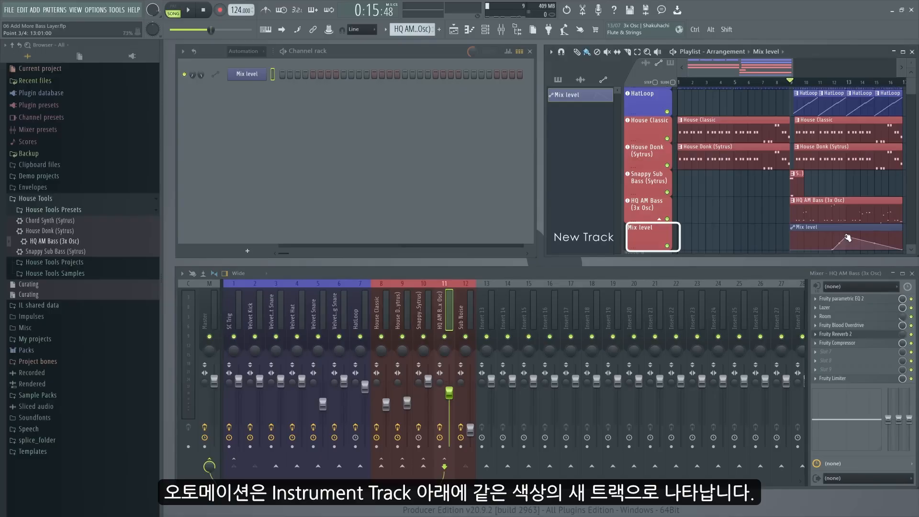
pyautogui.moveTo(849, 237); pyautogui.dragTo(843, 239)
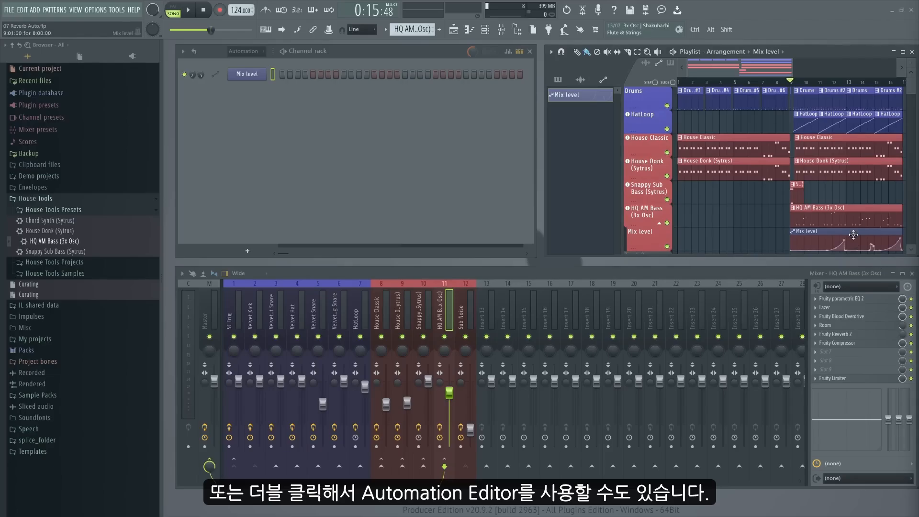
# Try deleting the automation points of the peak before bar 13 in the Mix level editor, undo the deletion and play the arrangement
pyautogui.doubleClick(854, 235)
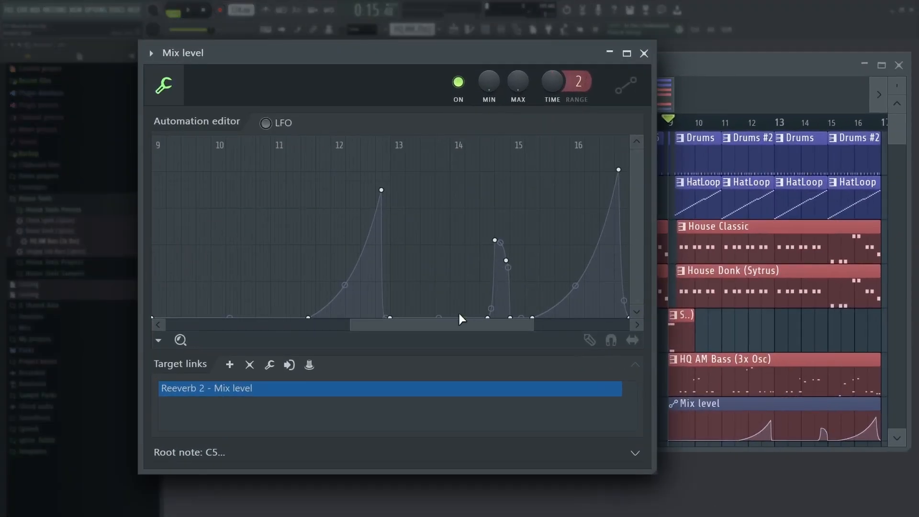
pyautogui.moveTo(396, 240); pyautogui.dragTo(411, 323)
pyautogui.press('Delete')
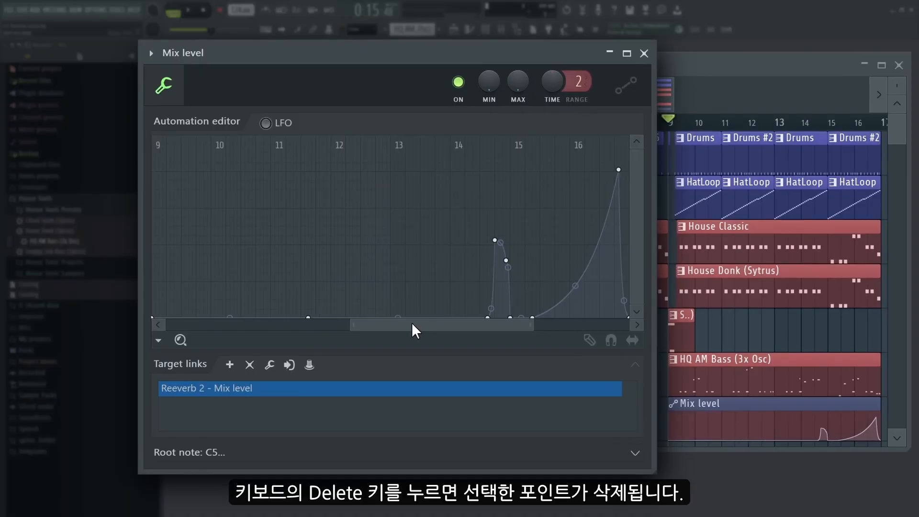
pyautogui.hotkey('ctrl', 'z')
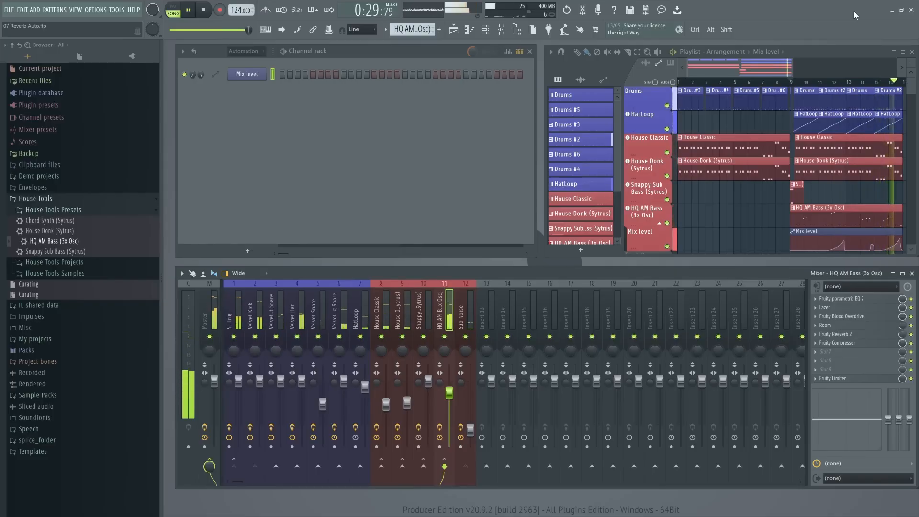
pyautogui.press('space')
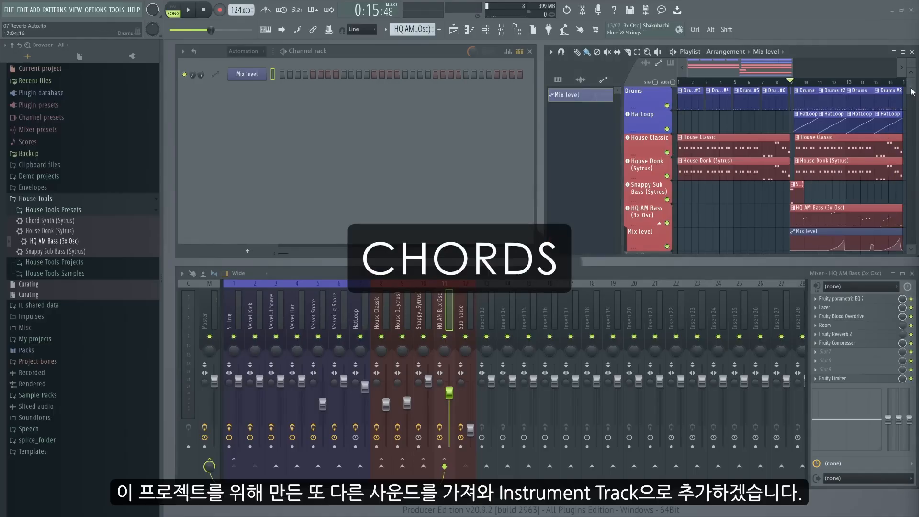
# Add Chord Synth (Sytrus) as an instrument track below Mix level and open its pattern in the piano roll
pyautogui.scroll(-2, 913, 92)
pyautogui.moveTo(61, 224); pyautogui.dragTo(688, 212)
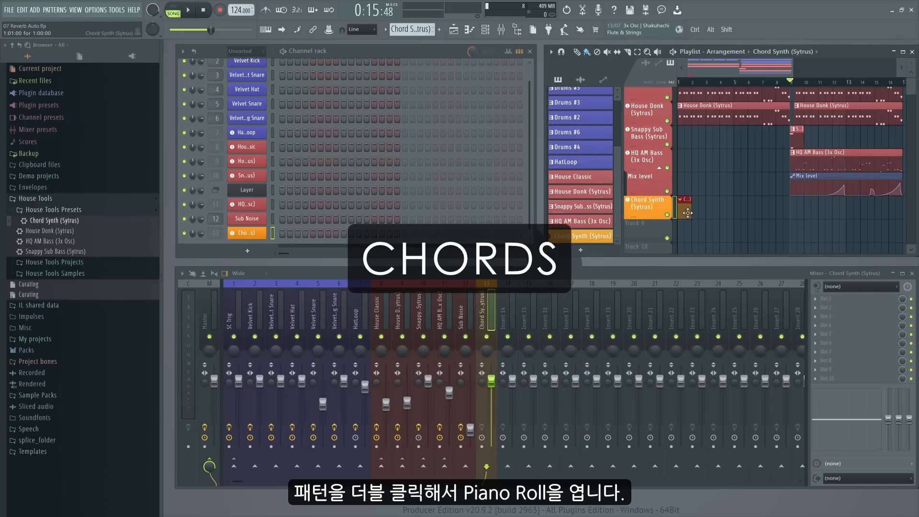
pyautogui.doubleClick(688, 213)
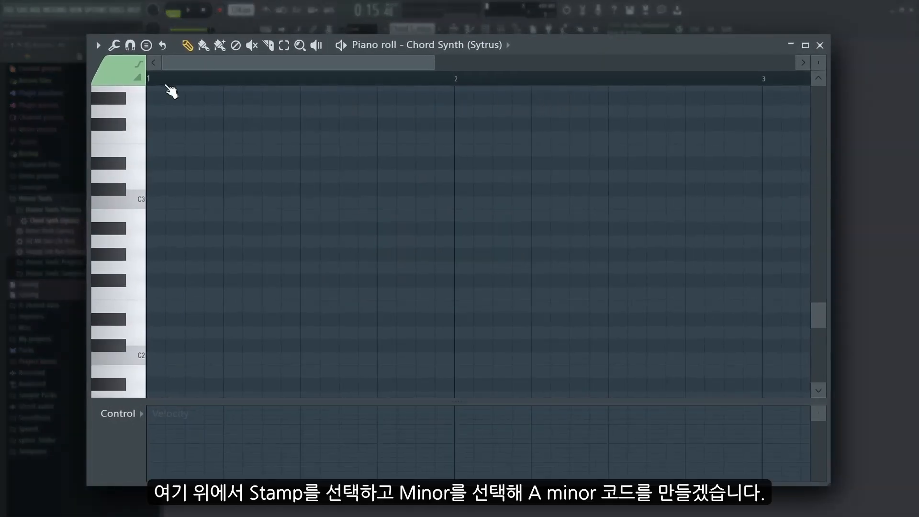
# Stamp an A minor chord from A2 on beat 2 of bar 1 and lengthen its notes to one beat
pyautogui.click(146, 46)
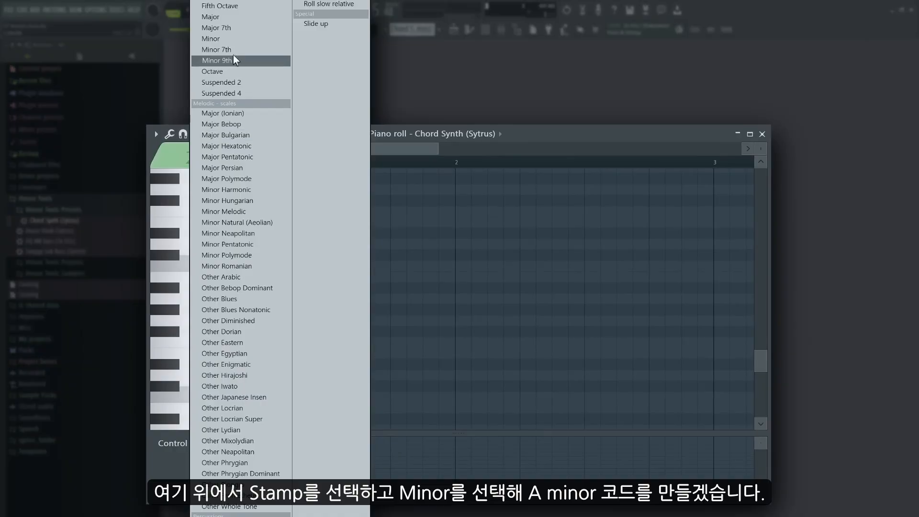
pyautogui.click(213, 39)
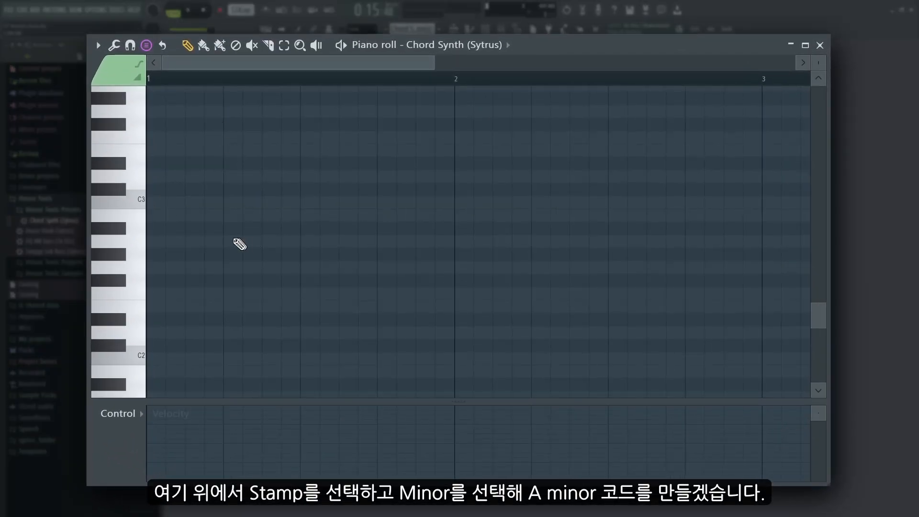
pyautogui.click(226, 240)
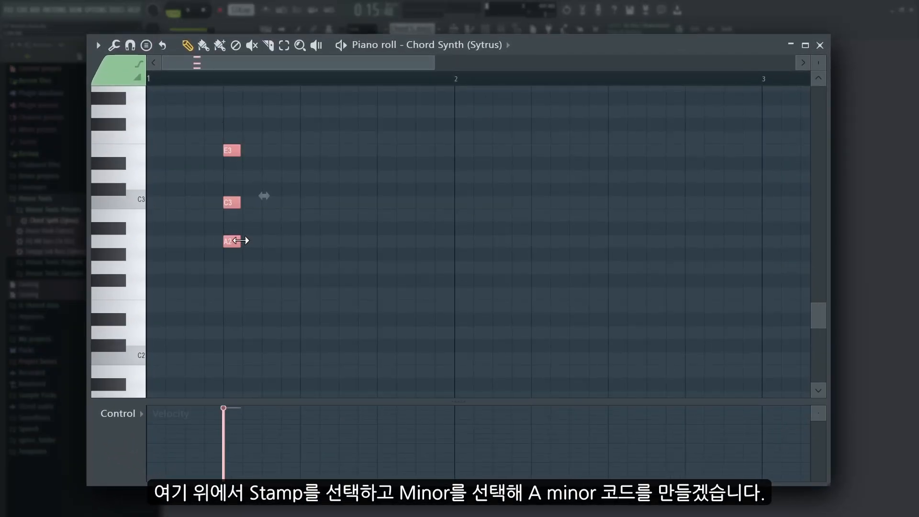
pyautogui.moveTo(241, 240); pyautogui.dragTo(291, 242)
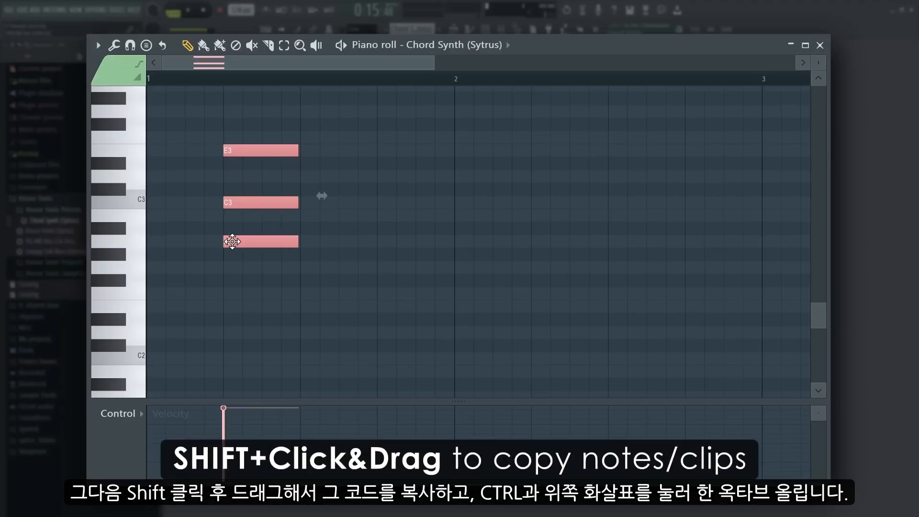
# Duplicate the A minor chord up one octave twice, then transpose all of the chord notes up one octave
pyautogui.moveTo(232, 242)
pyautogui.mouseDown()
pyautogui.moveTo(328, 243)
pyautogui.moveTo(241, 243)
pyautogui.mouseUp()
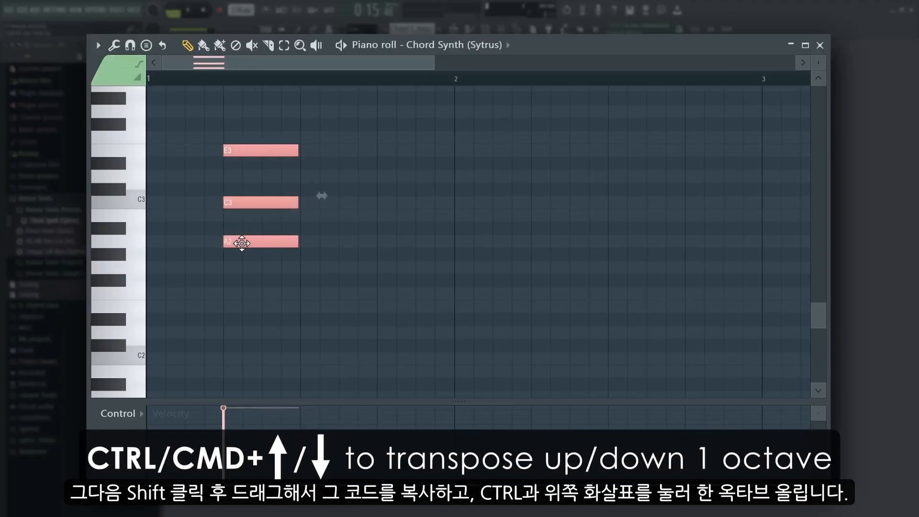
pyautogui.hotkey('ctrl', 'Up')
pyautogui.scroll(3, 241, 243)
pyautogui.scroll(-2, 240, 242)
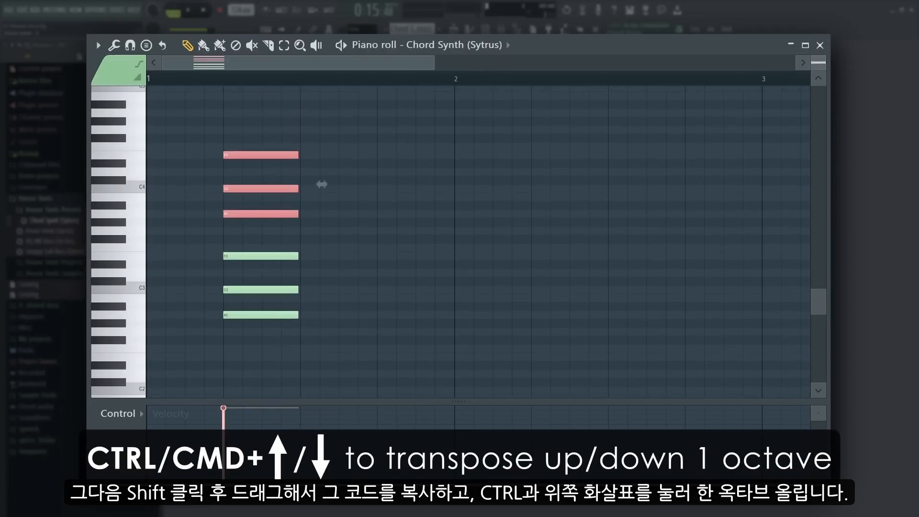
pyautogui.moveTo(231, 214); pyautogui.dragTo(238, 212)
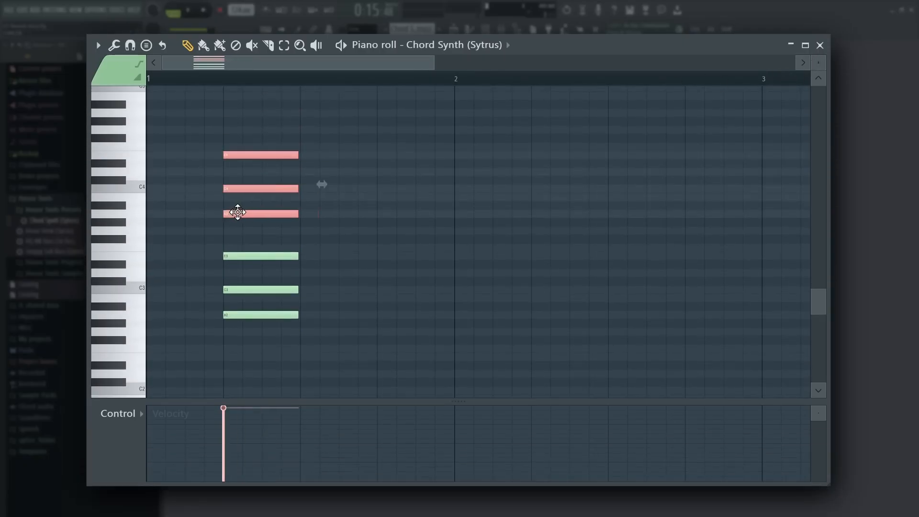
pyautogui.hotkey('ctrl', 'Up')
pyautogui.hotkey('ctrl', 'a')
pyautogui.hotkey('ctrl', 'Up')
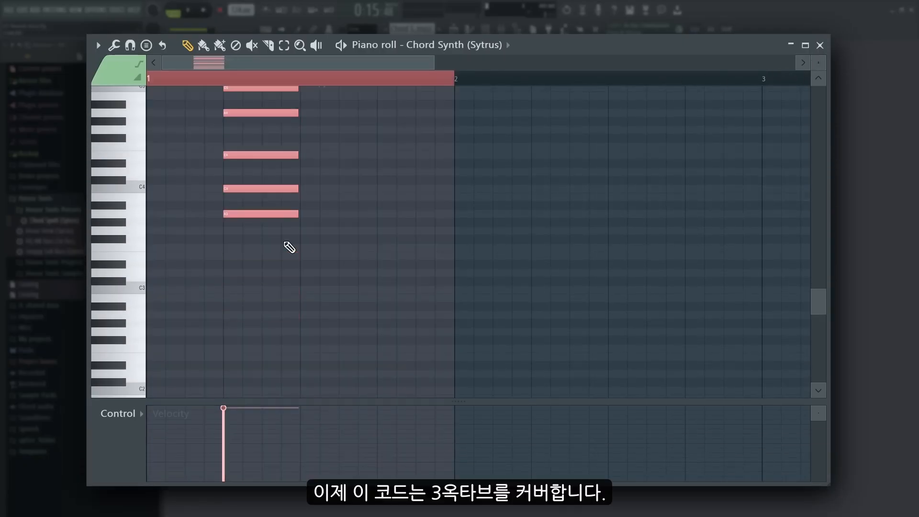
# Audition the stacked three-octave chord with the piano roll's playback tool
pyautogui.scroll(4, 434, 185)
pyautogui.press('y')
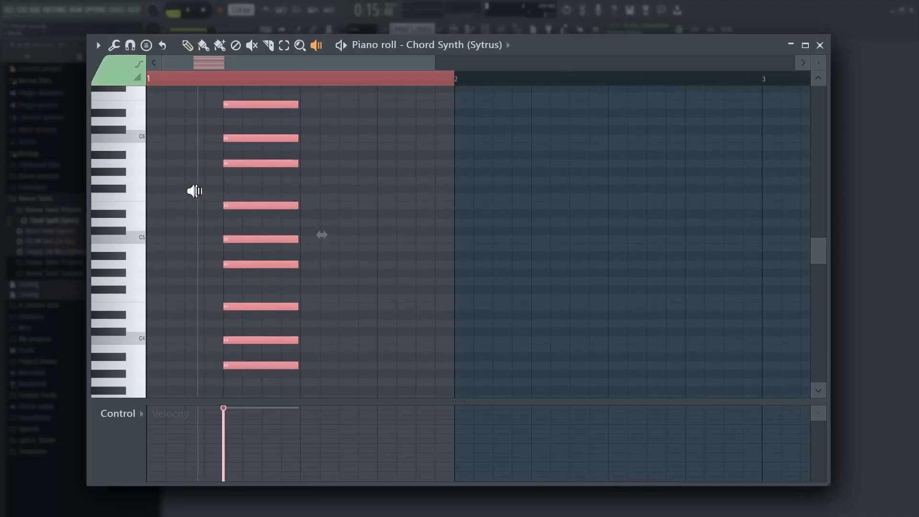
pyautogui.moveTo(207, 191); pyautogui.dragTo(170, 193)
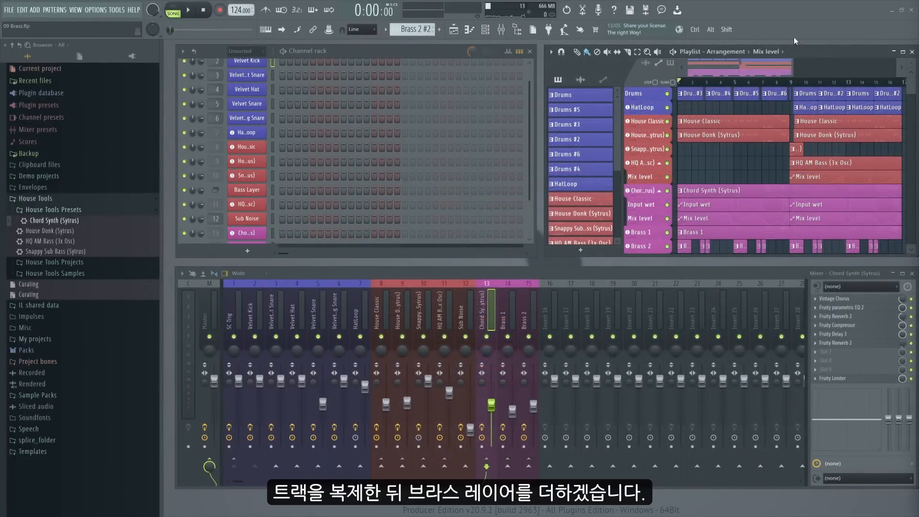
# Play the arrangement from the start with the Brass 1 and Brass 2 layers, then enlarge the playlist tracks
pyautogui.press('space')
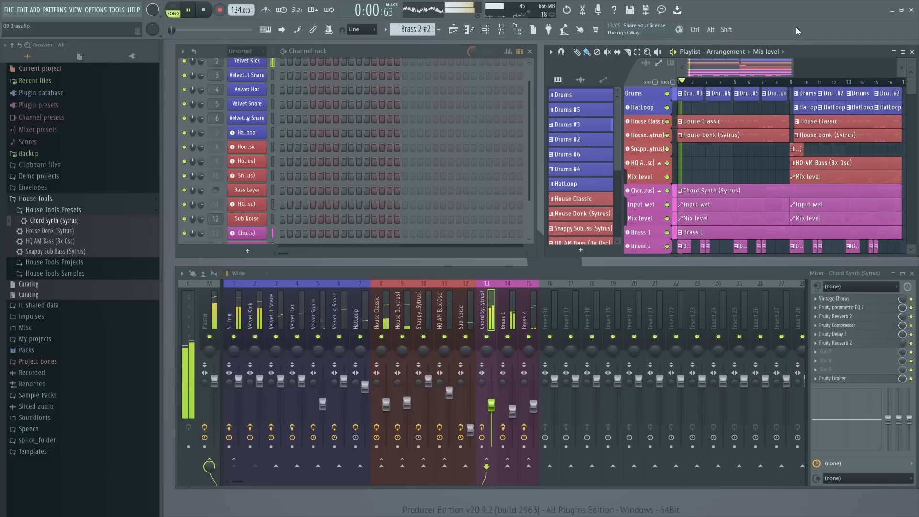
pyautogui.press('space')
pyautogui.scroll(5, 767, 125)
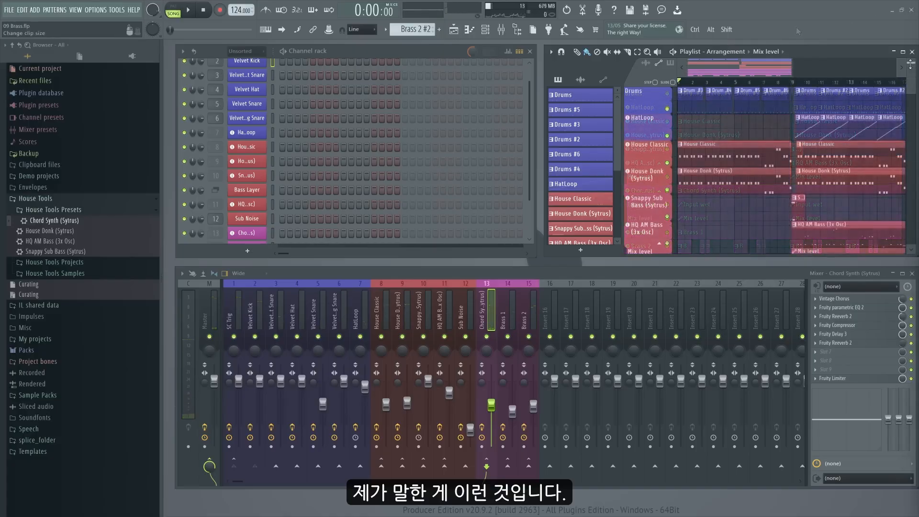
# Insert an empty playlist track above House Classic and load the 909 Snare from the Drums pack there as an instrument track
pyautogui.rightClick(650, 171)
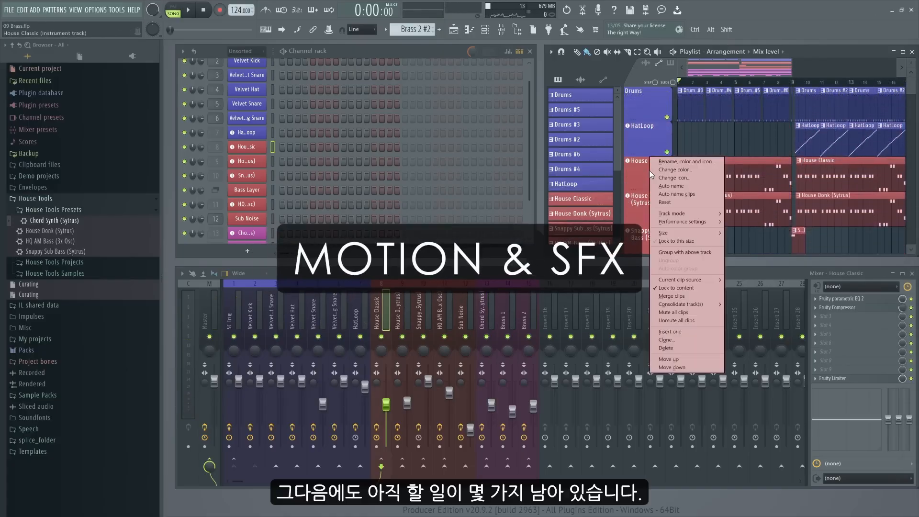
pyautogui.click(683, 331)
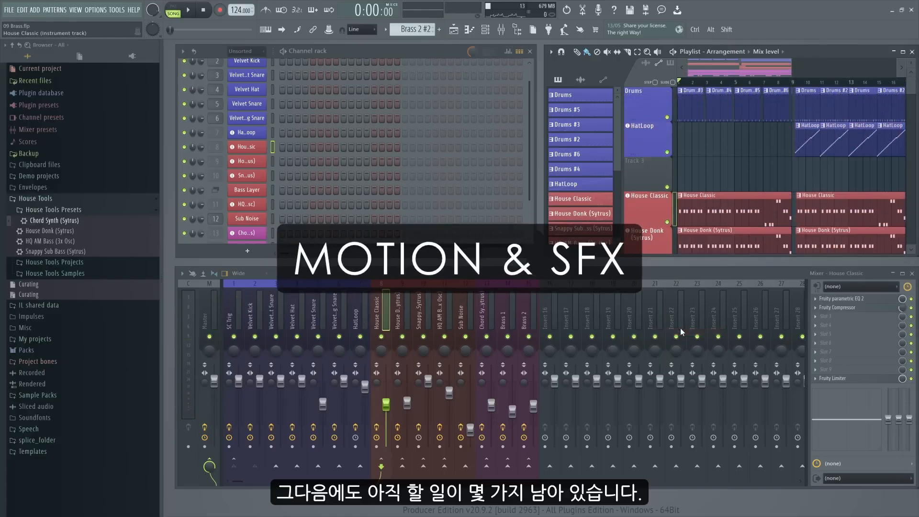
pyautogui.click(86, 350)
pyautogui.click(61, 266)
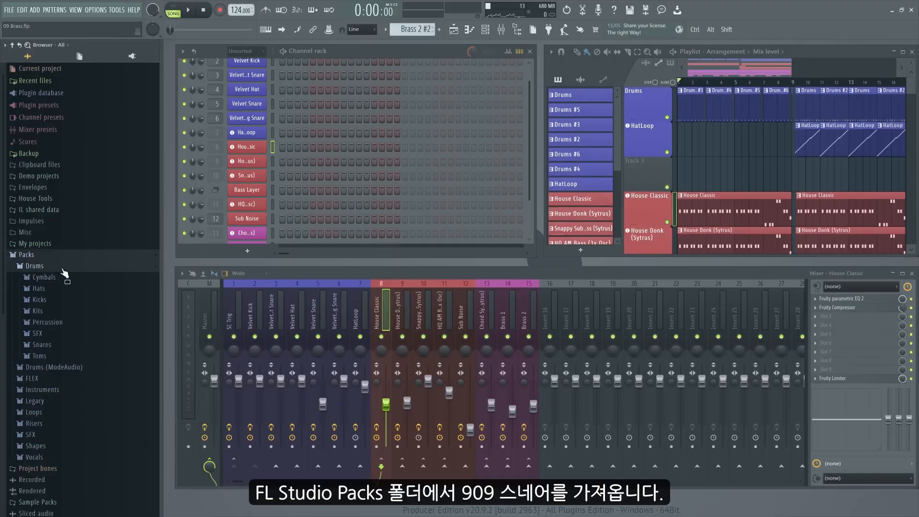
pyautogui.click(53, 345)
pyautogui.moveTo(52, 363); pyautogui.dragTo(633, 171)
pyautogui.click(507, 289)
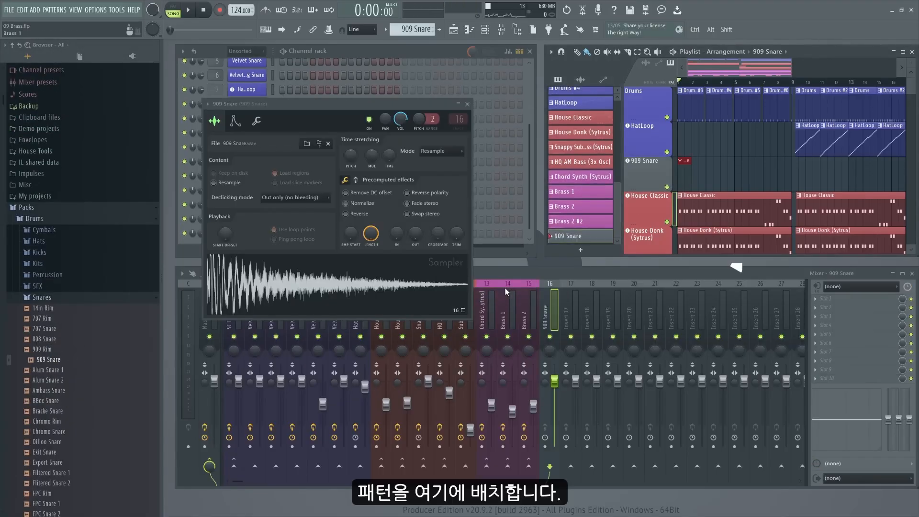
# Place the 909 Snare pattern clip in bar 8, fill its sixteen steps and audition it in pattern mode
pyautogui.moveTo(774, 171); pyautogui.dragTo(788, 170)
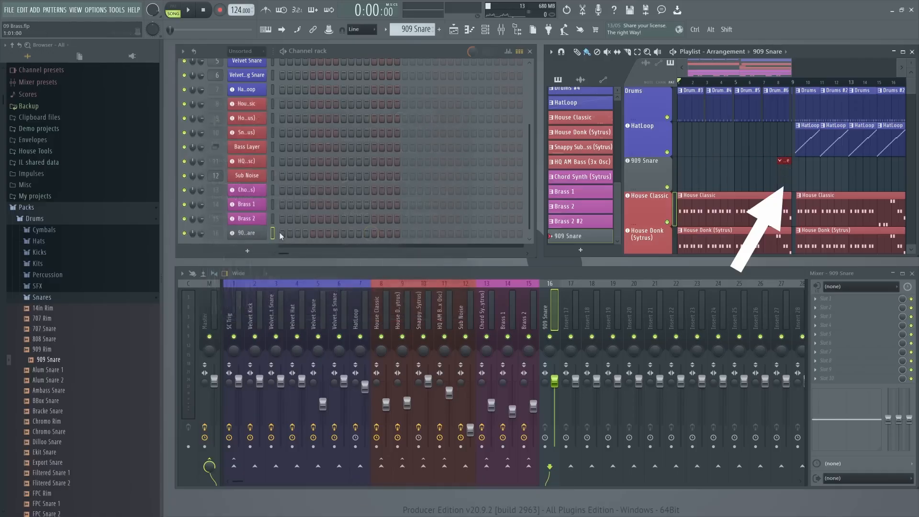
pyautogui.moveTo(283, 233)
pyautogui.mouseDown()
pyautogui.moveTo(347, 231)
pyautogui.moveTo(375, 245)
pyautogui.mouseUp()
pyautogui.click(173, 9)
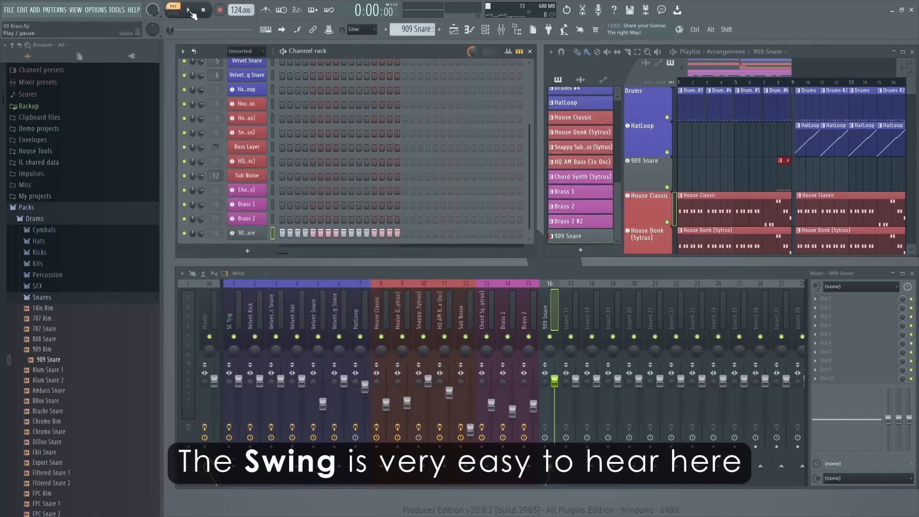
pyautogui.click(190, 11)
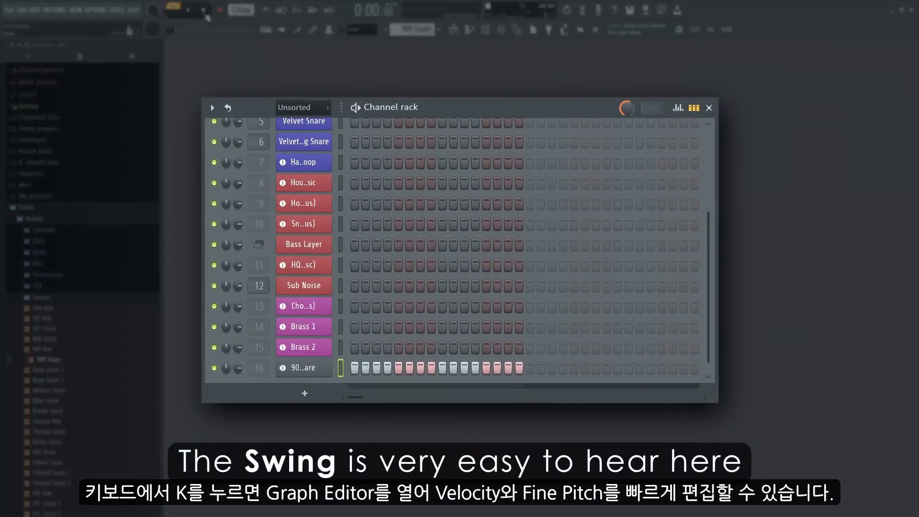
# Shape the 909 Snare steps' velocity and fine pitch as rising ramps in the channel rack's graph editor
pyautogui.press('k')
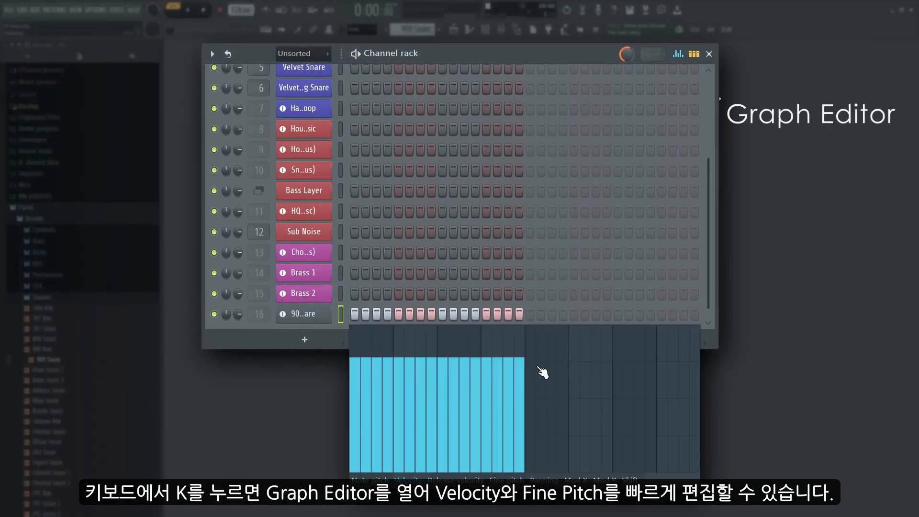
pyautogui.moveTo(527, 368); pyautogui.dragTo(353, 436)
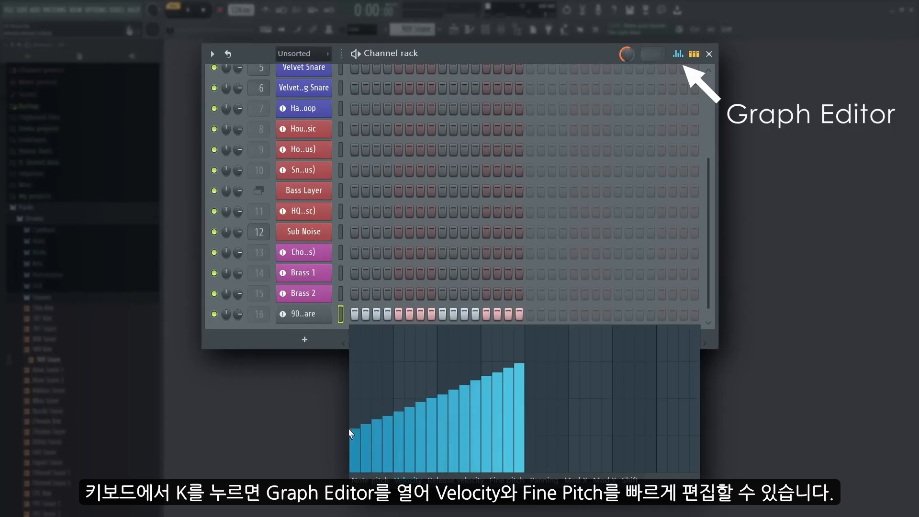
pyautogui.click(503, 480)
pyautogui.moveTo(527, 378); pyautogui.dragTo(457, 397)
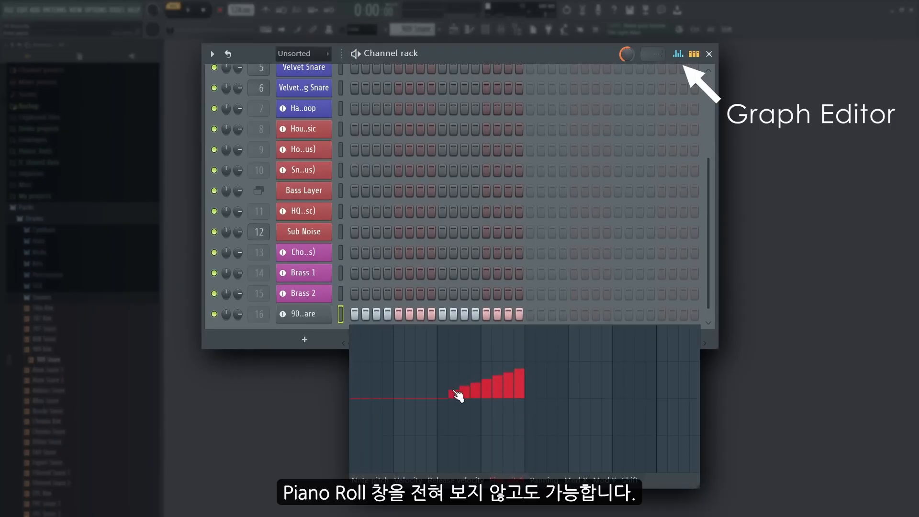
pyautogui.moveTo(354, 420); pyautogui.dragTo(352, 425)
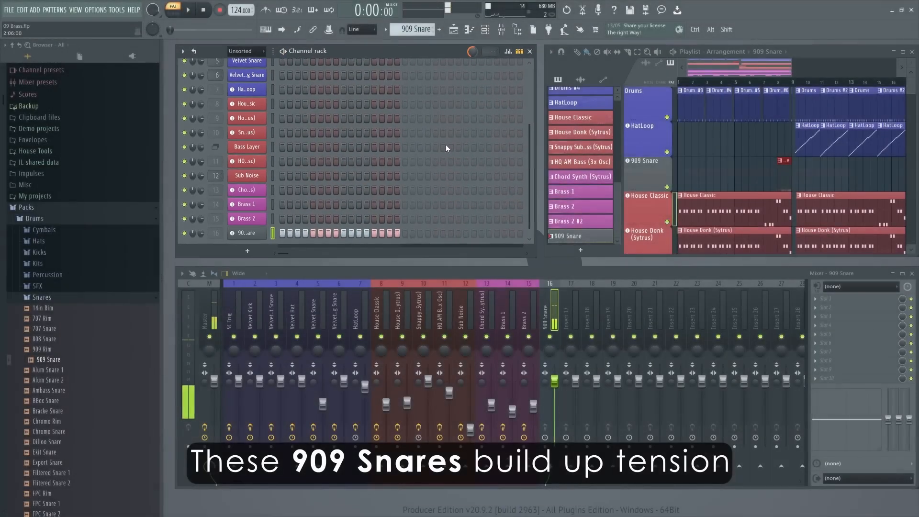
# Load the 909 CH 2 hat from the Drums pack as an instrument track below HatLoop
pyautogui.rightClick(640, 151)
pyautogui.press('Escape')
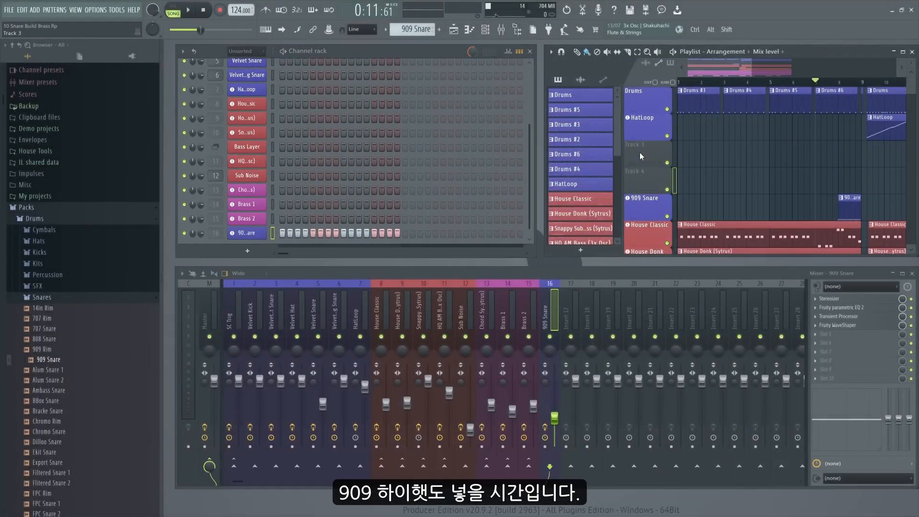
pyautogui.click(123, 241)
pyautogui.moveTo(48, 303); pyautogui.dragTo(695, 191)
pyautogui.click(490, 288)
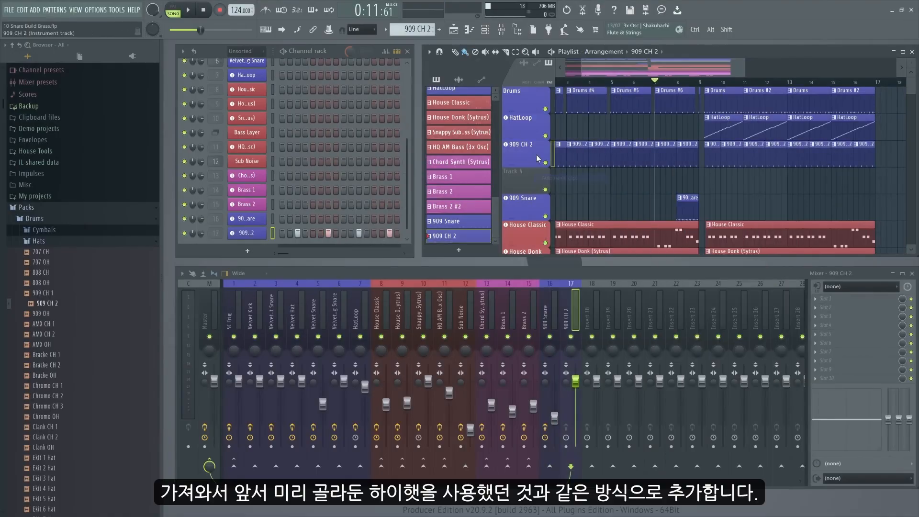
# Load the 909 OH hat as an instrument track below 909 CH 2 and stop the playback
pyautogui.moveTo(45, 314); pyautogui.dragTo(566, 178)
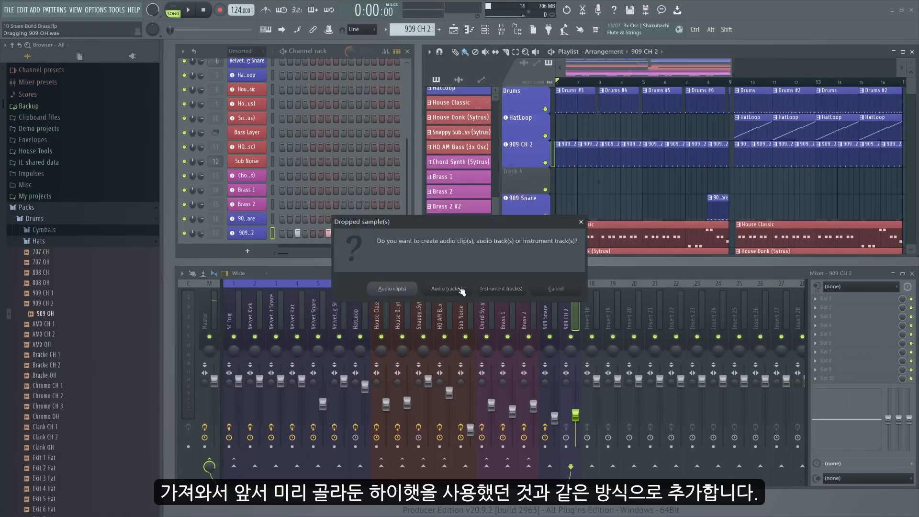
pyautogui.click(489, 289)
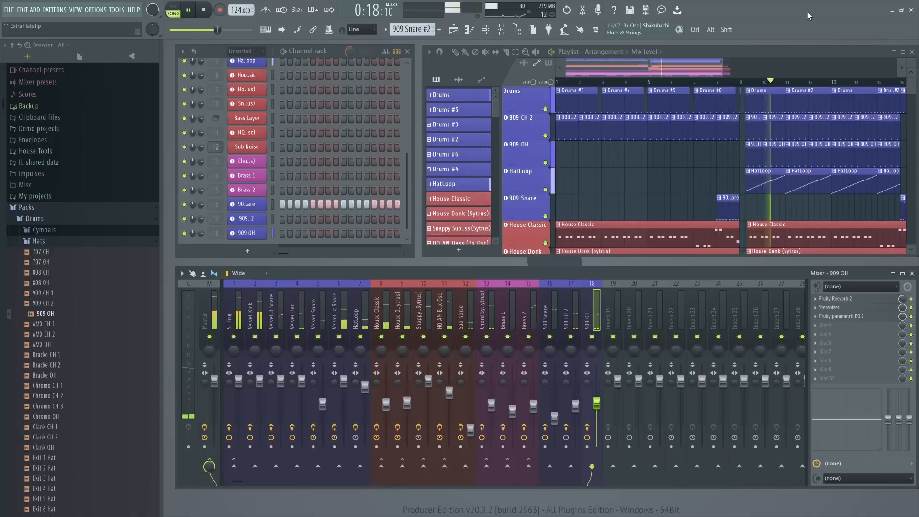
pyautogui.press('space')
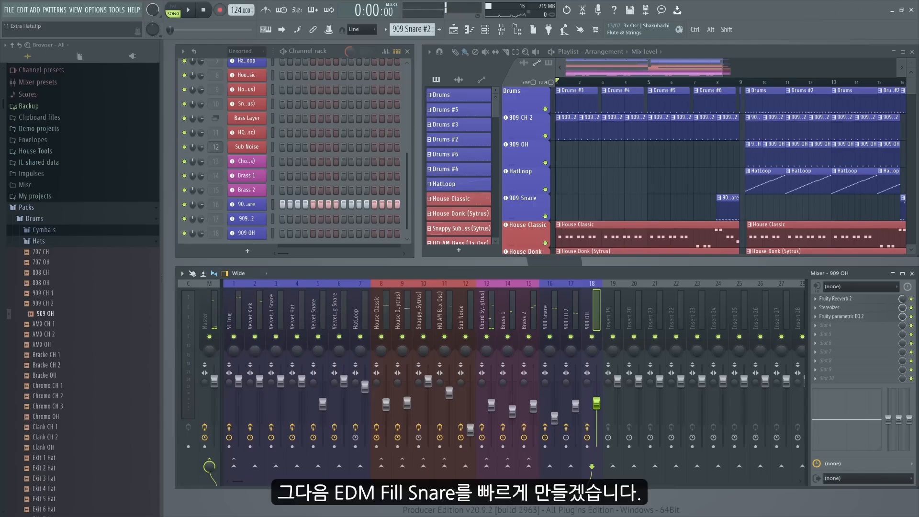
# Bring FPC Snare 4 from the Drums pack into the project and boost its mids with band 5 of Fruity parametric EQ 2
pyautogui.click(39, 242)
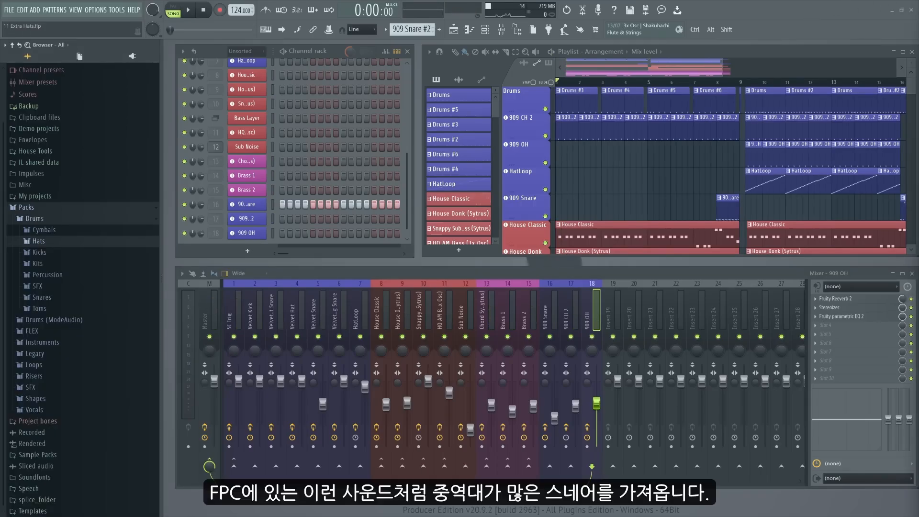
pyautogui.click(46, 298)
pyautogui.scroll(-8, 67, 306)
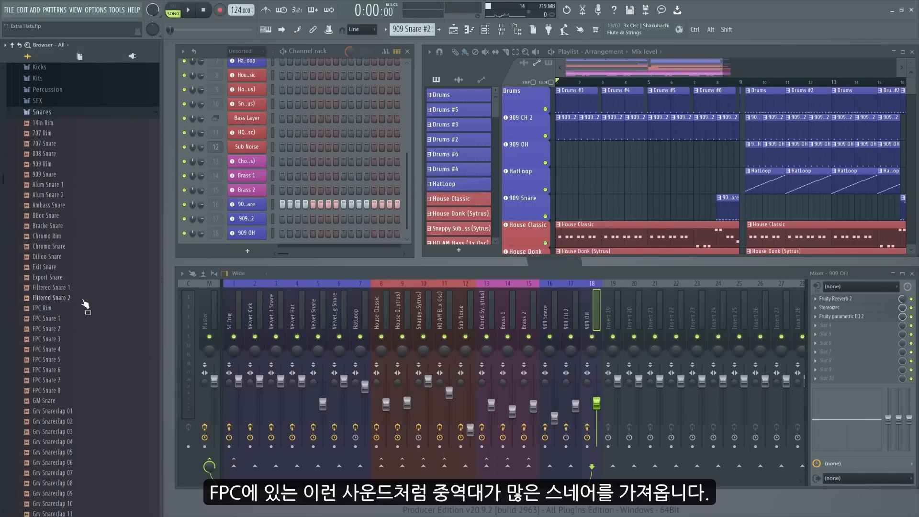
pyautogui.moveTo(45, 288); pyautogui.dragTo(519, 255)
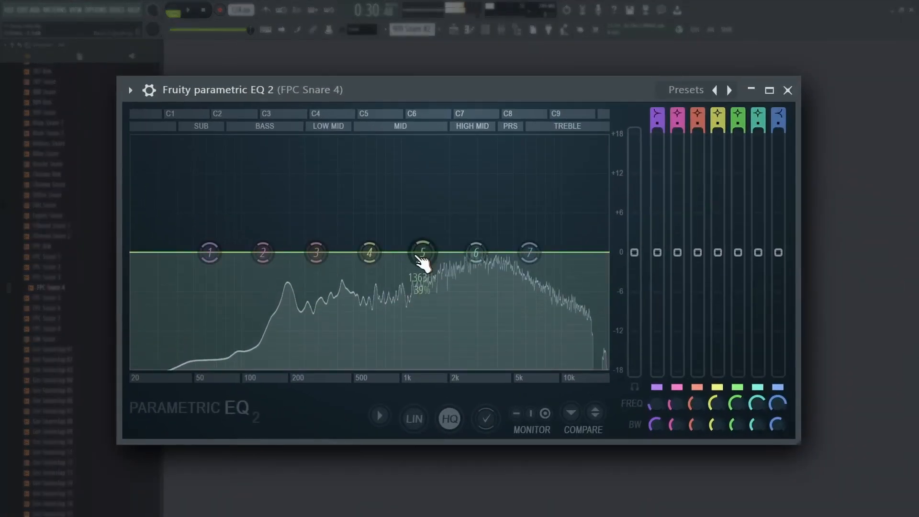
pyautogui.moveTo(420, 252); pyautogui.dragTo(383, 210)
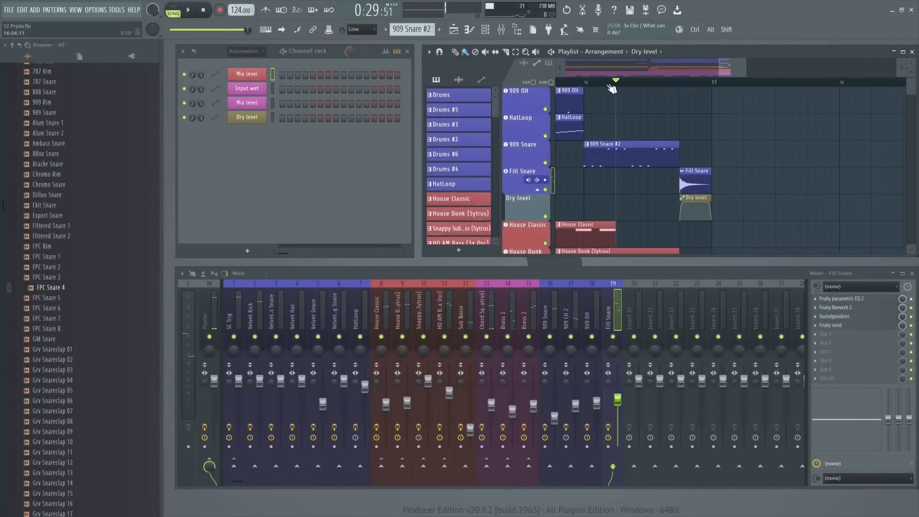
# Play the end of the arrangement from the start of the 909 Snare #2 clip to hear the Fill Snare
pyautogui.moveTo(612, 86); pyautogui.dragTo(585, 83)
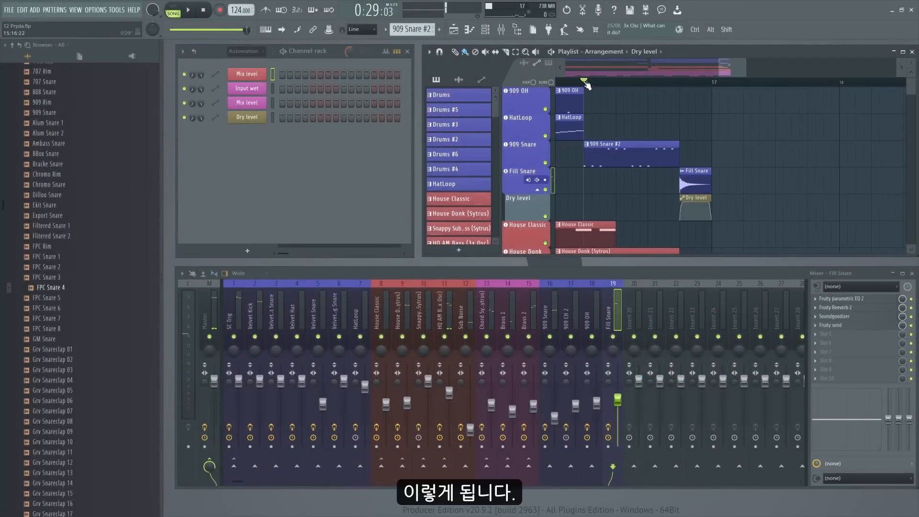
pyautogui.press('space')
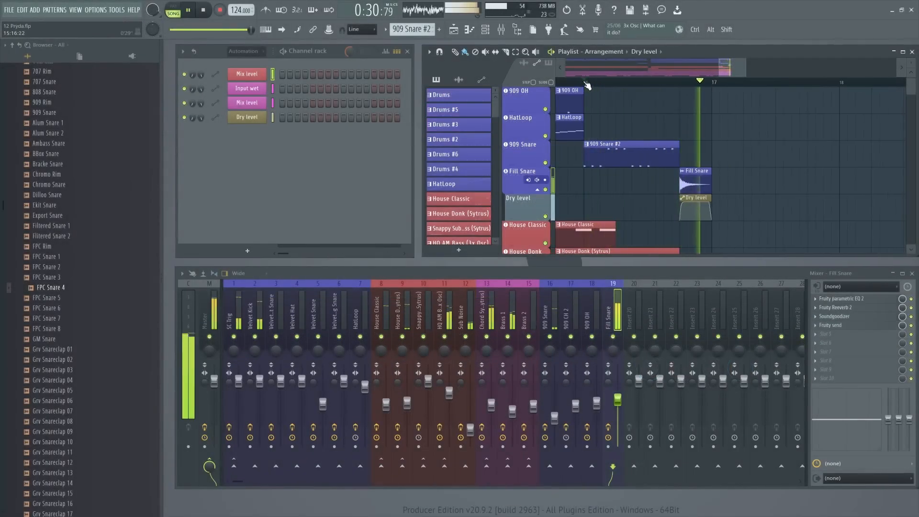
pyautogui.press('space')
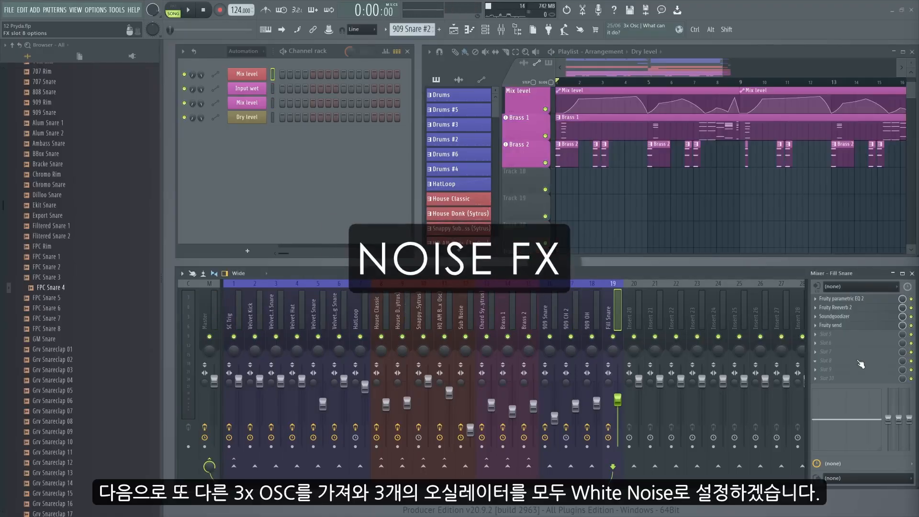
# Add a 3x Osc instrument track below Brass 2 and set all three oscillators to noise
pyautogui.press('F8')
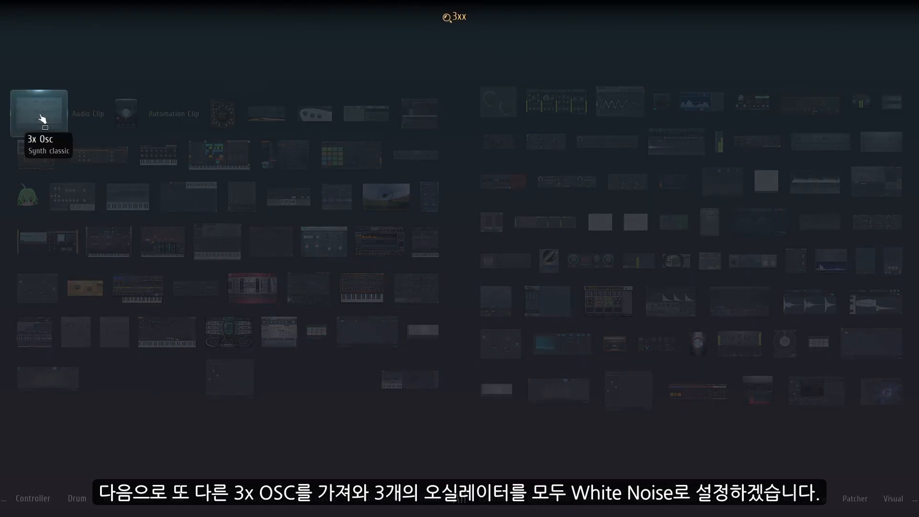
pyautogui.moveTo(41, 119); pyautogui.dragTo(522, 181)
pyautogui.click(381, 322)
pyautogui.click(382, 374)
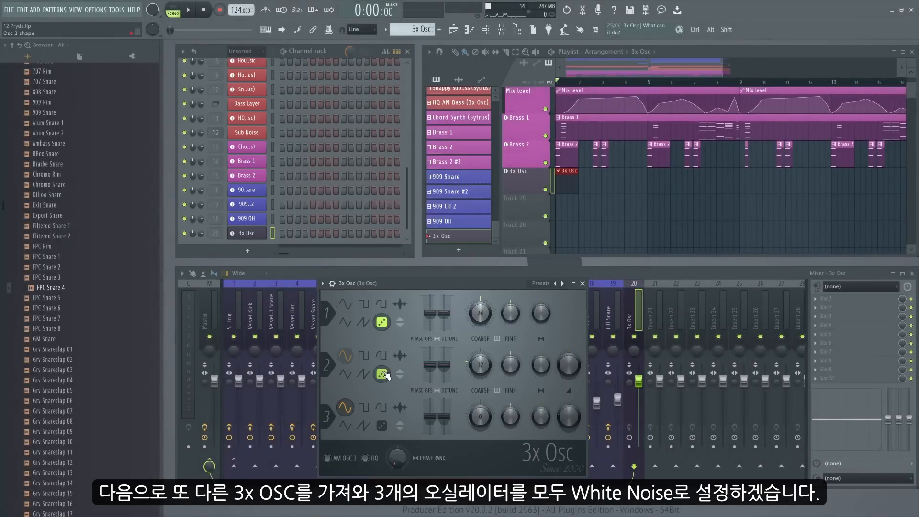
pyautogui.click(382, 426)
# Set the 3x Osc filter type to BP and create an automation clip for its Mod X filter frequency
pyautogui.click(332, 283)
pyautogui.click(372, 300)
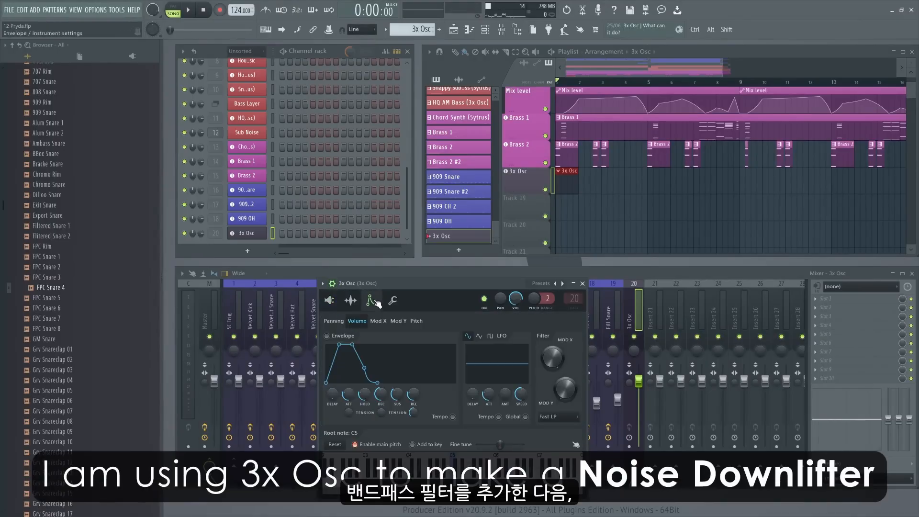
pyautogui.click(560, 417)
pyautogui.click(555, 444)
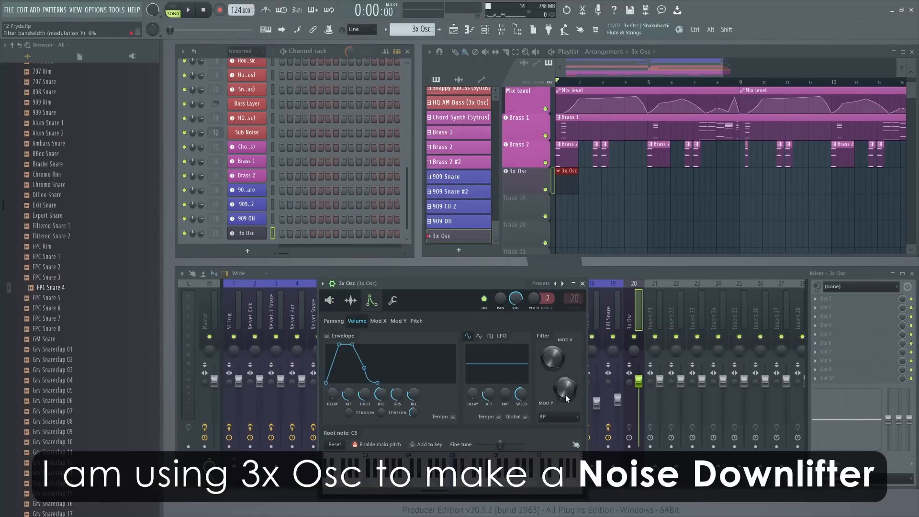
pyautogui.rightClick(552, 364)
pyautogui.click(579, 427)
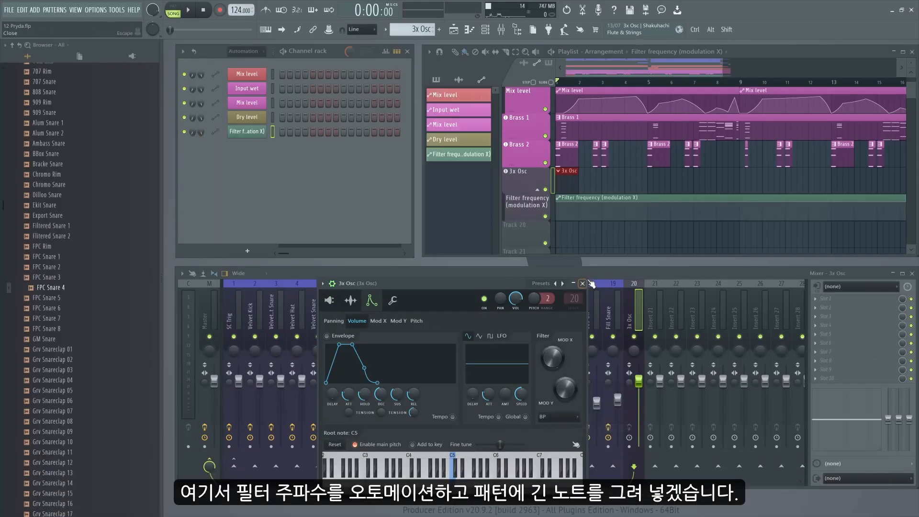
pyautogui.click(583, 284)
# Draw a C5 note in the 3x Osc pattern, starting at bar 1 and extended to eight bars
pyautogui.press('F7')
pyautogui.click(426, 302)
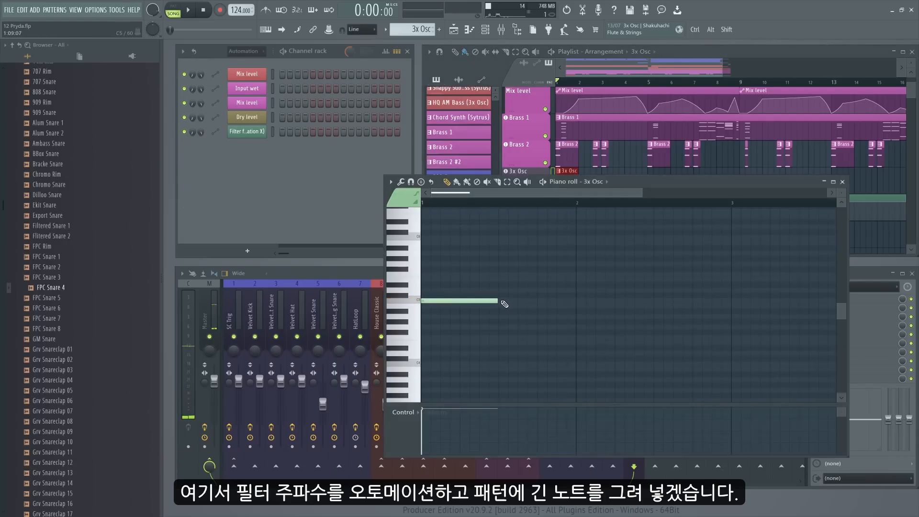
pyautogui.moveTo(498, 301); pyautogui.dragTo(856, 293)
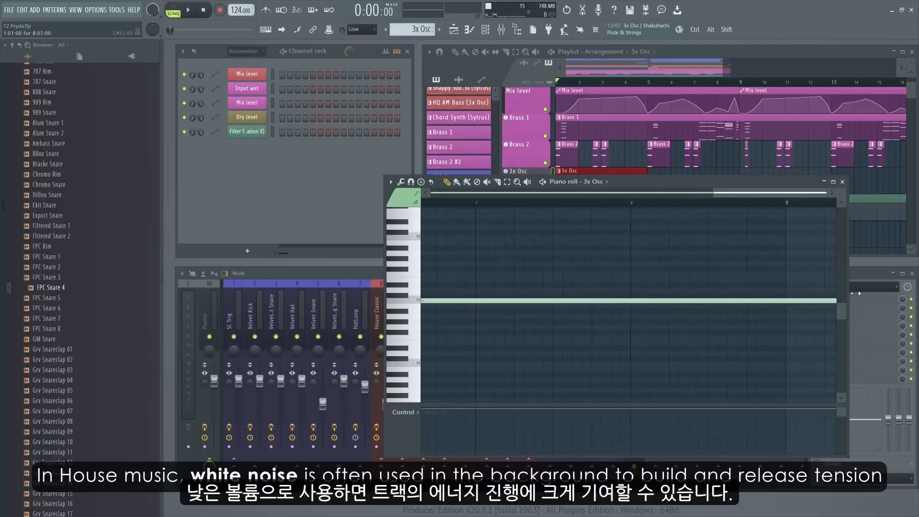
pyautogui.moveTo(759, 297); pyautogui.dragTo(759, 298)
pyautogui.click(843, 182)
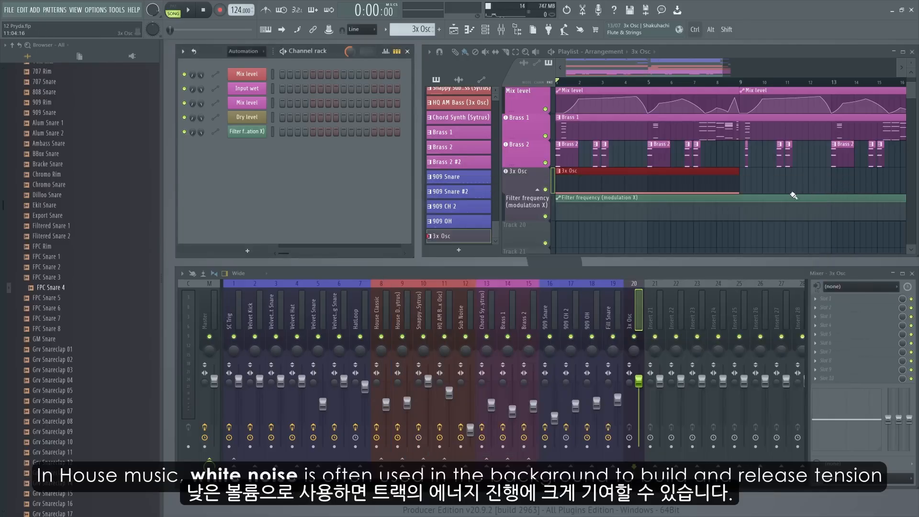
# Curve the filter frequency automation down to a point at bar 9, and audition the 3x Osc with its mixer volume at about -7.4 dB
pyautogui.click(740, 211)
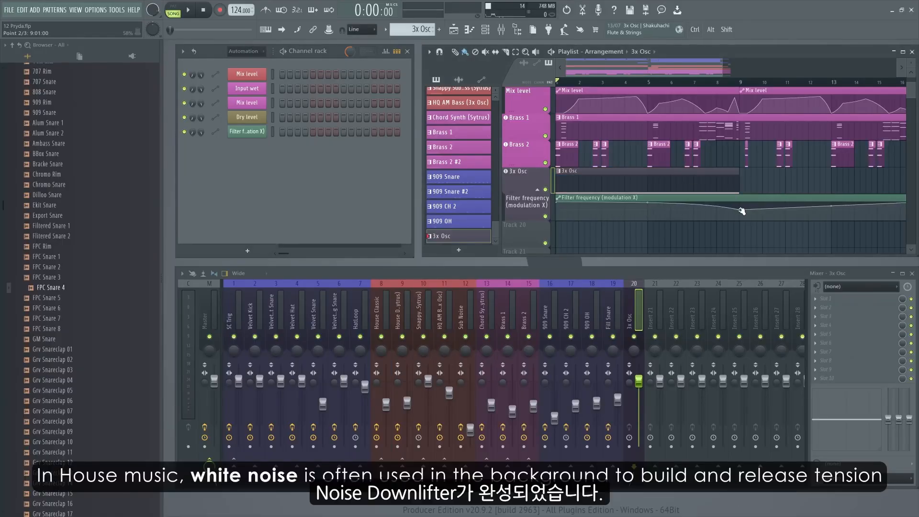
pyautogui.moveTo(640, 382); pyautogui.dragTo(642, 403)
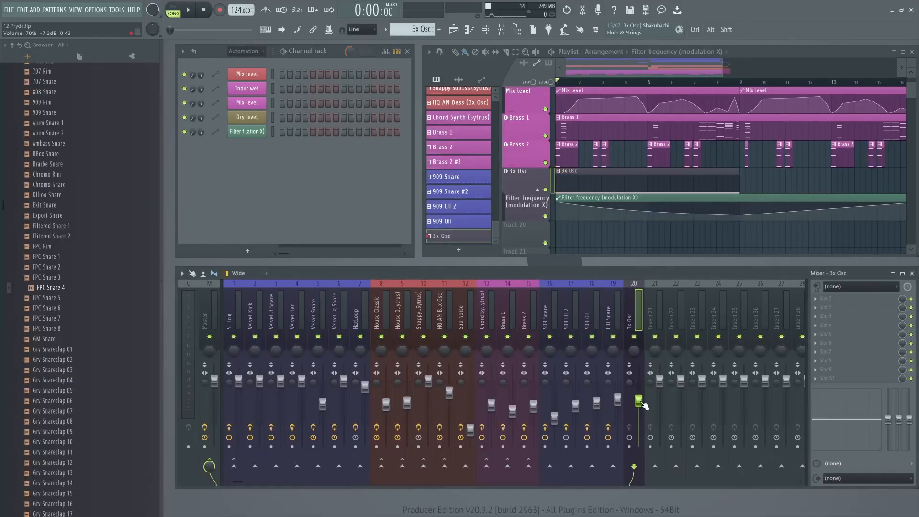
pyautogui.press('space')
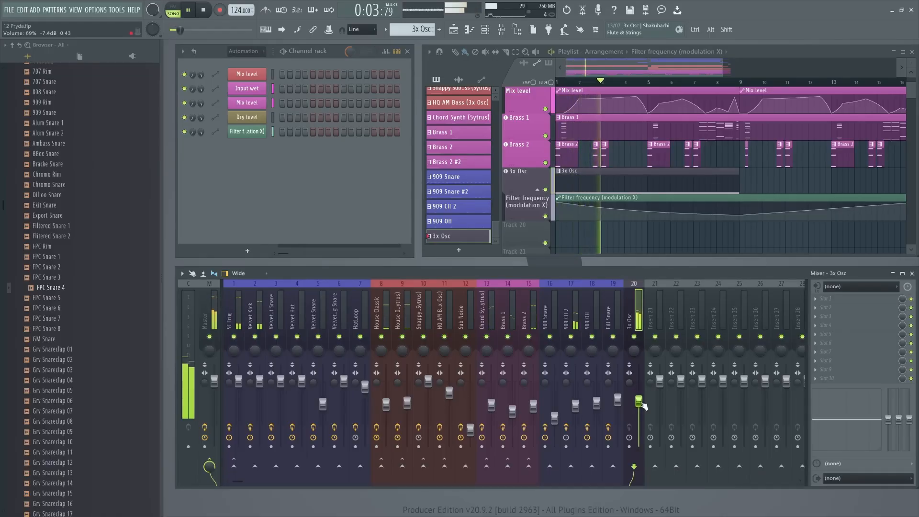
# Duplicate the four-bar 3x Osc clip and its filter frequency automation from bar 1 to bar 5
pyautogui.moveTo(660, 209); pyautogui.dragTo(676, 186)
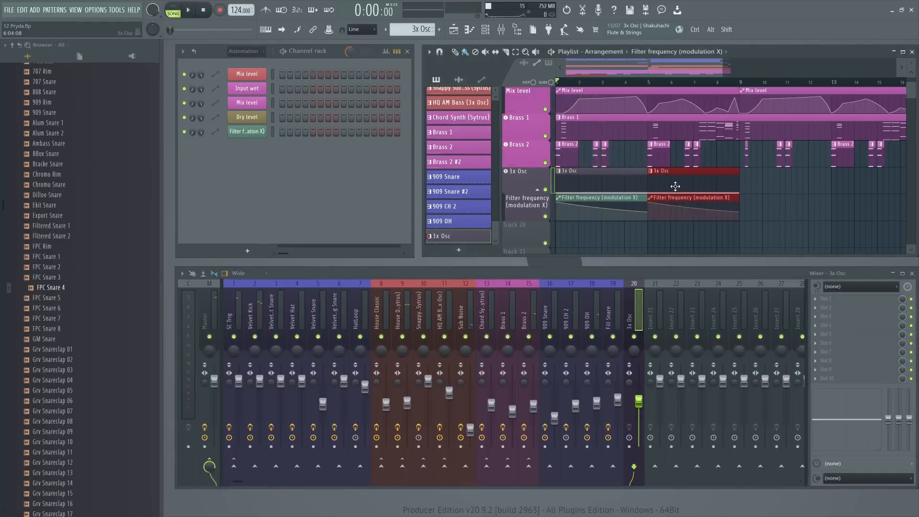
# Repeat the 3x Osc clip and its filter frequency automation at bars 9 and 13, and rename the track Noise Down
pyautogui.hotkey('ctrl', 'b')
pyautogui.hotkey('ctrl', 'b')
pyautogui.press('F2')
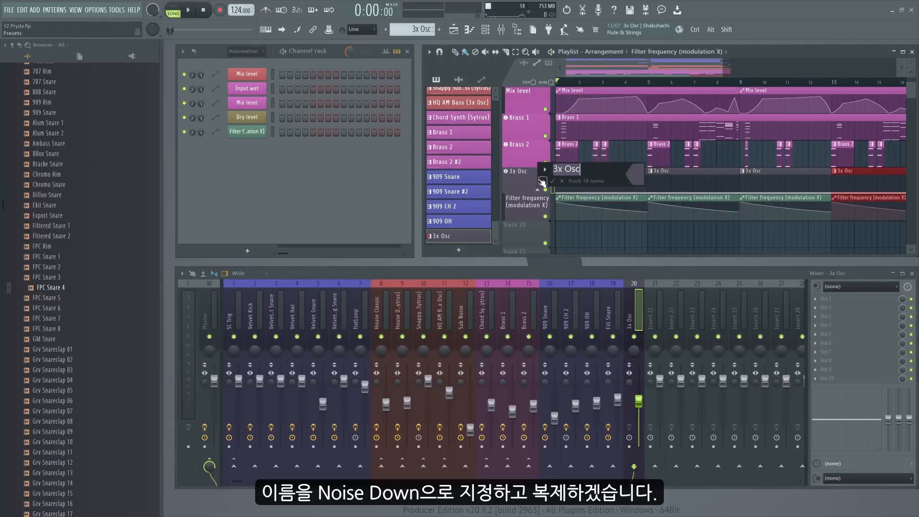
pyautogui.doubleClick(677, 200)
pyautogui.write('Noise Down')
pyautogui.press('Return')
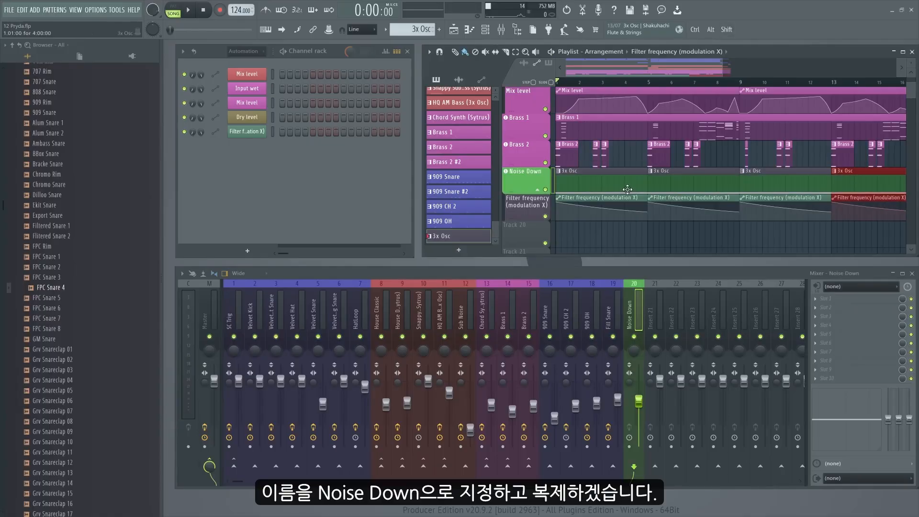
# Clone the Noise Down track with its automation and delete the clone's clips at bars 1 and 9
pyautogui.rightClick(536, 180)
pyautogui.click(499, 318)
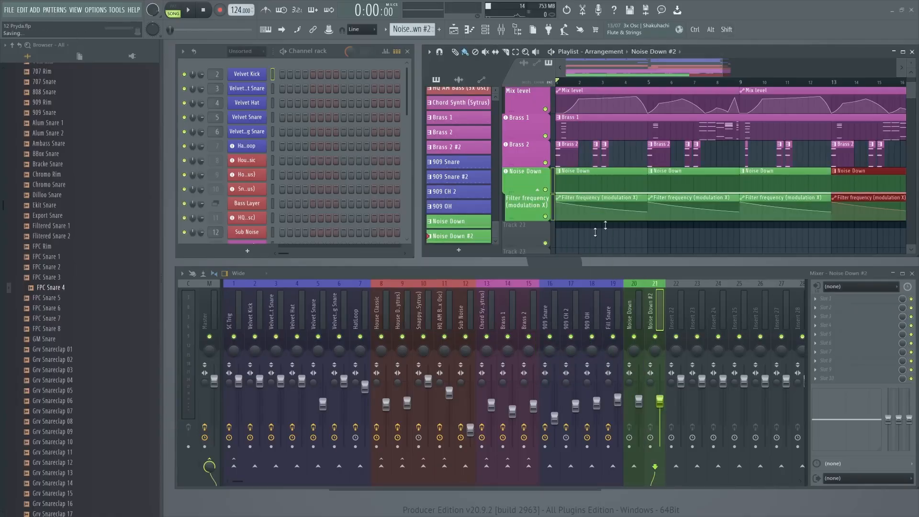
pyautogui.scroll(-1, 599, 230)
pyautogui.rightClick(615, 227)
pyautogui.rightClick(784, 225)
# Rename the cloned noise track as Noise Up and audition the arrangement from the start
pyautogui.doubleClick(538, 212)
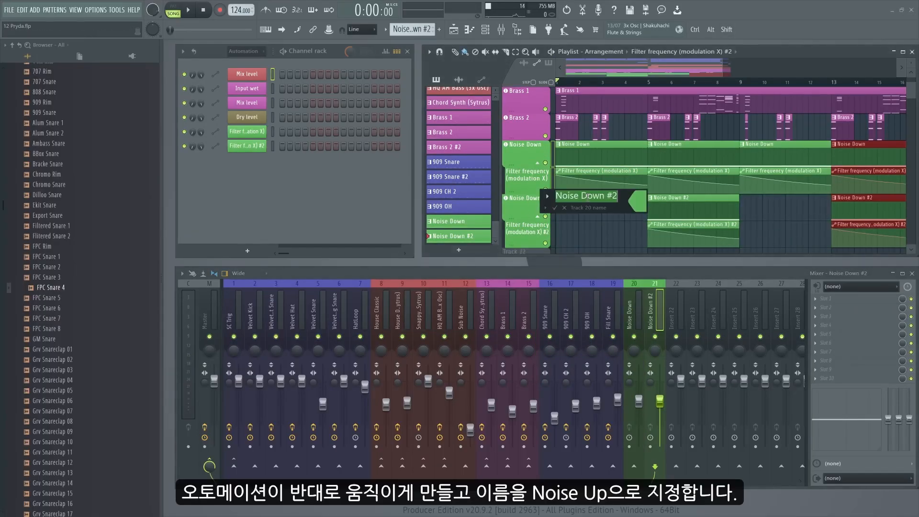
pyautogui.press('Return')
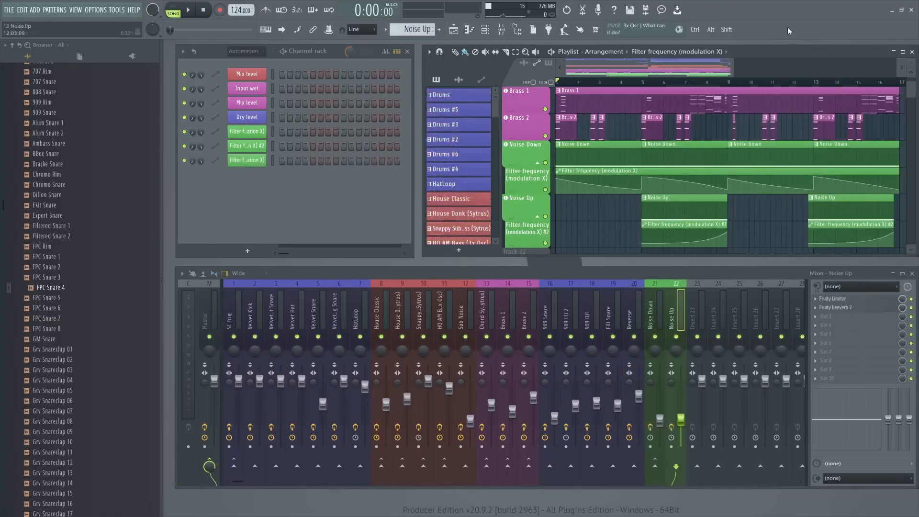
pyautogui.press('space')
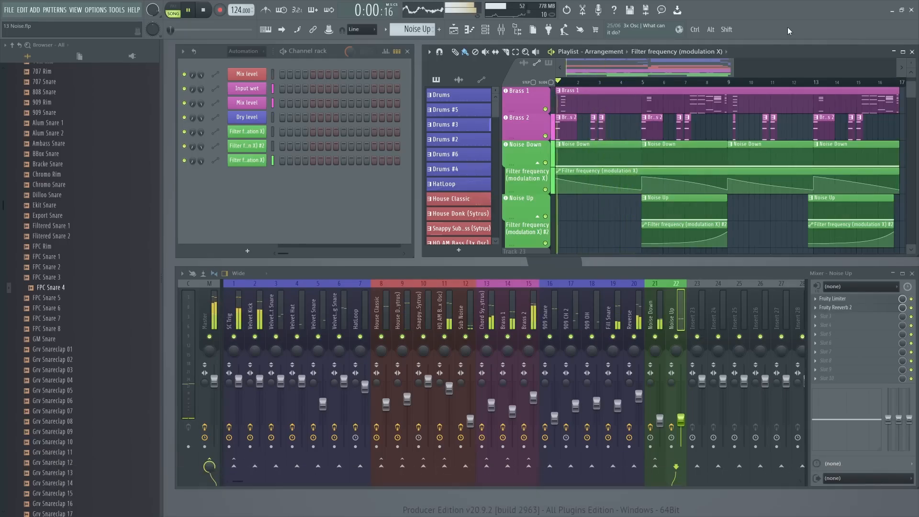
pyautogui.press('space')
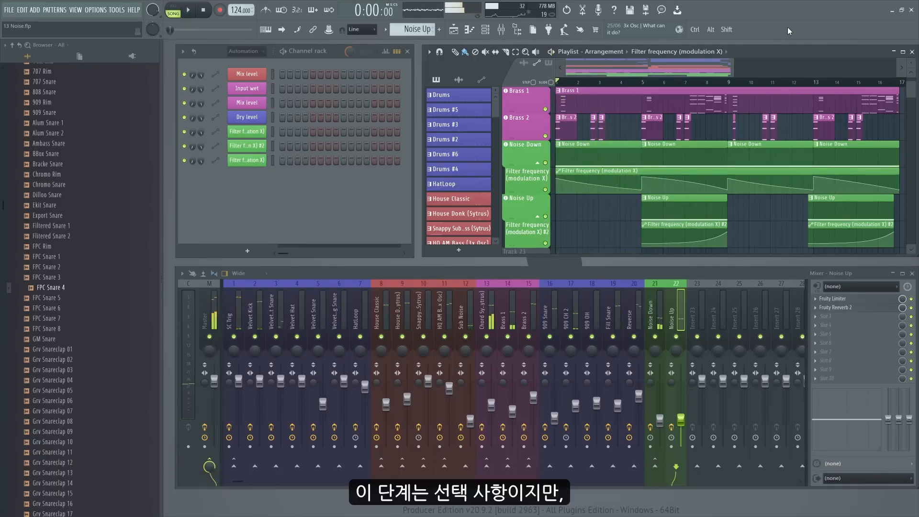
# Insert an empty track above House Classic and place the 909 Crash sample from the drum cymbals pack on it at bar 1
pyautogui.scroll(10, 534, 236)
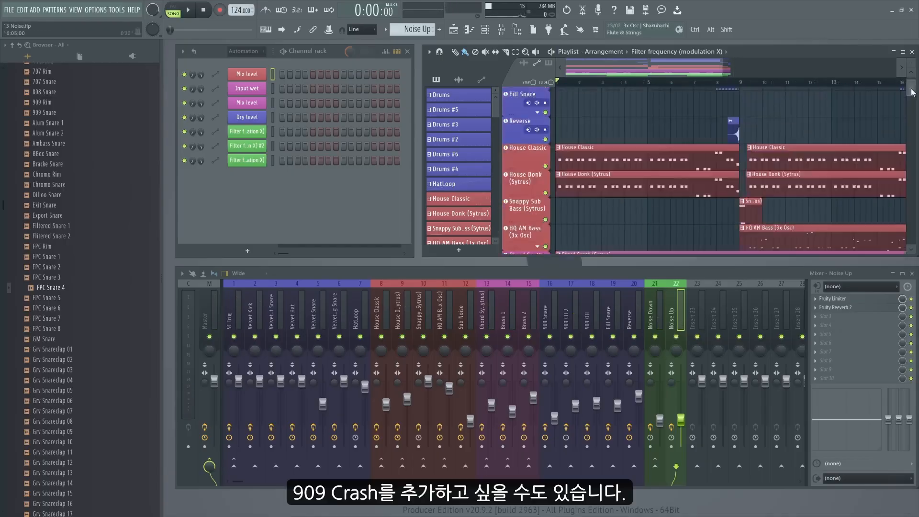
pyautogui.rightClick(530, 223)
pyautogui.click(552, 402)
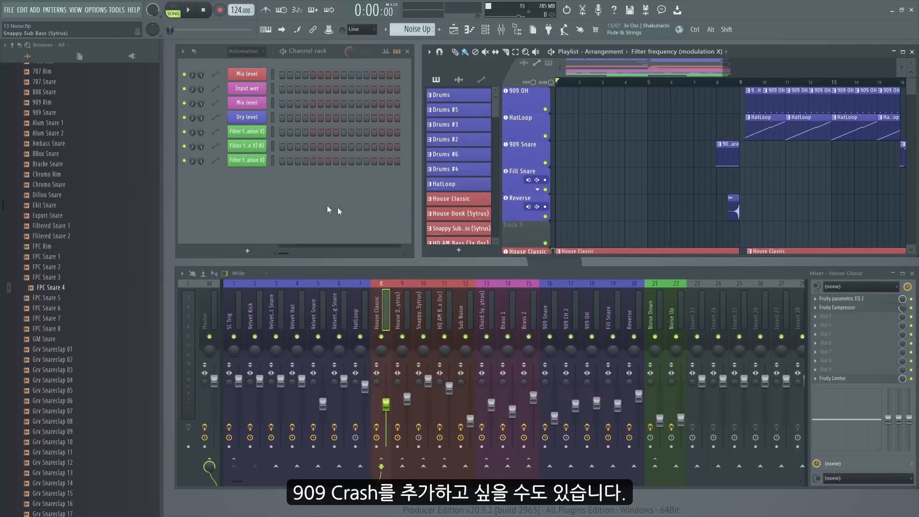
pyautogui.scroll(8, 51, 265)
pyautogui.click(50, 232)
pyautogui.moveTo(52, 278); pyautogui.dragTo(523, 231)
pyautogui.click(461, 292)
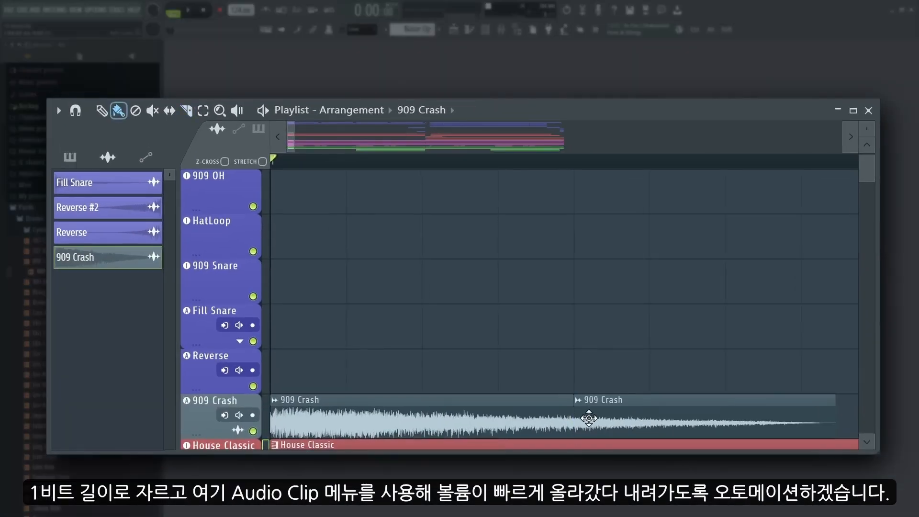
# Cut the 909 Crash to one beat, add a volume automation clip over it, adjust its end point, and finish auditioning
pyautogui.rightClick(589, 418)
pyautogui.click(276, 400)
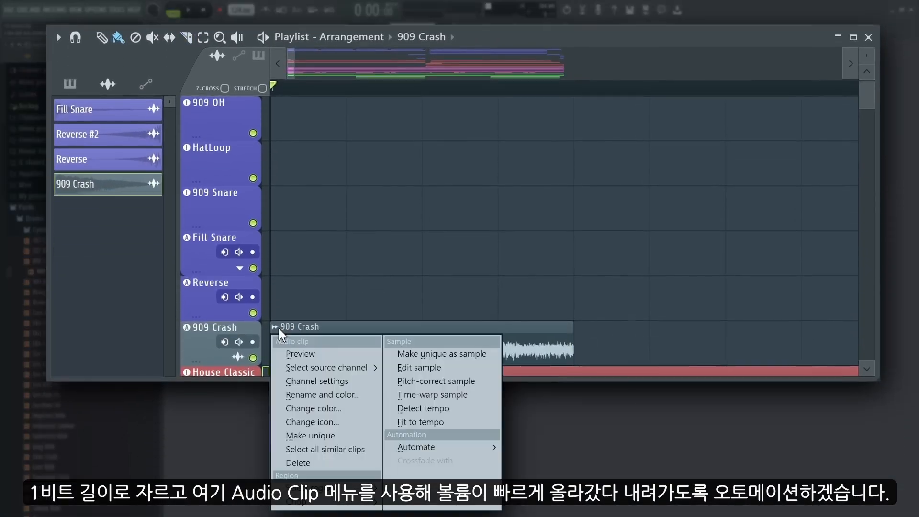
pyautogui.moveTo(440, 447)
pyautogui.click(531, 461)
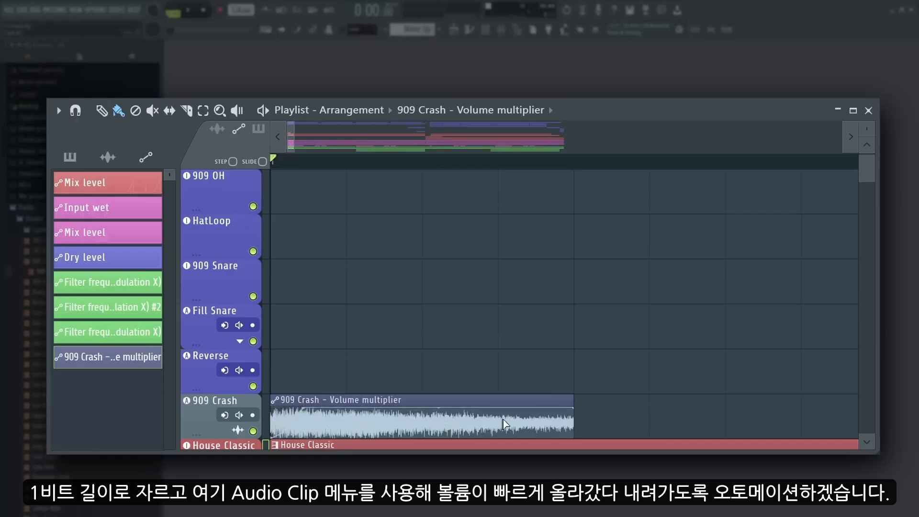
pyautogui.moveTo(574, 408); pyautogui.dragTo(581, 418)
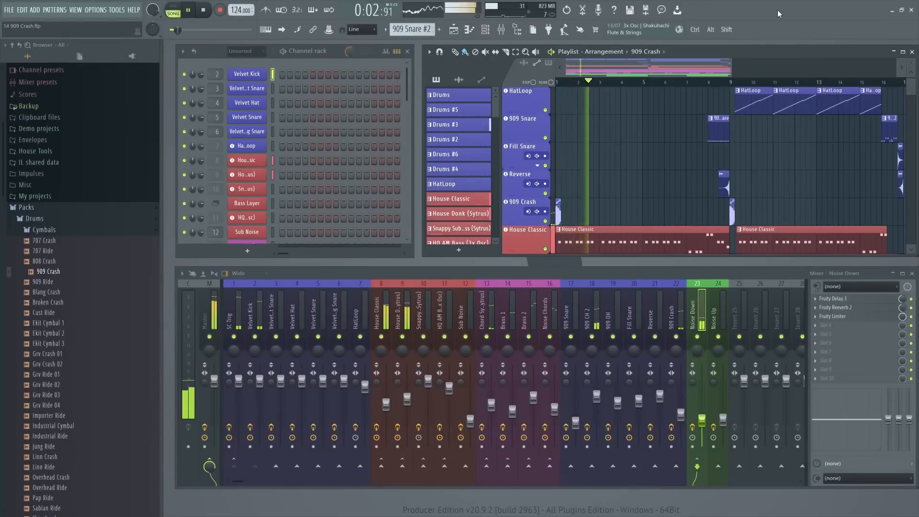
pyautogui.press('space')
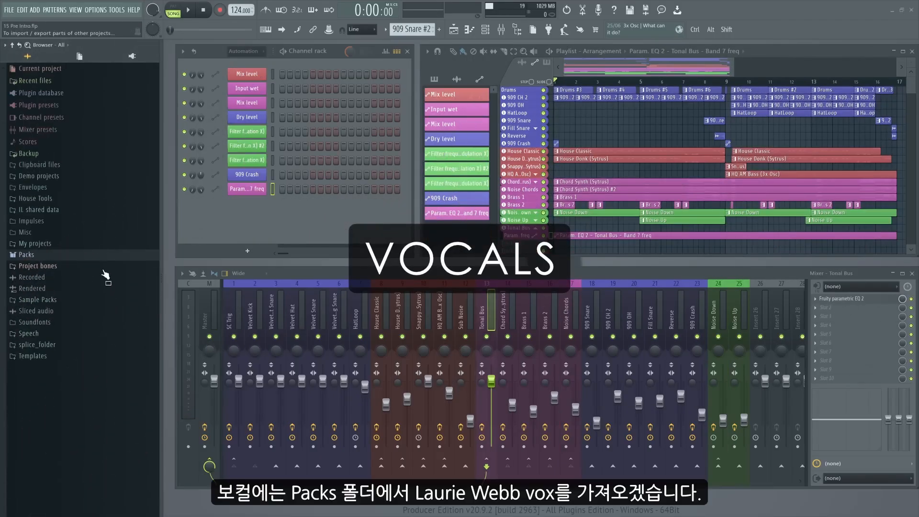
# Add the Laurie Webb Dance sample from the Vocals pack to the empty track below the Tonal Bus automation
pyautogui.click(101, 257)
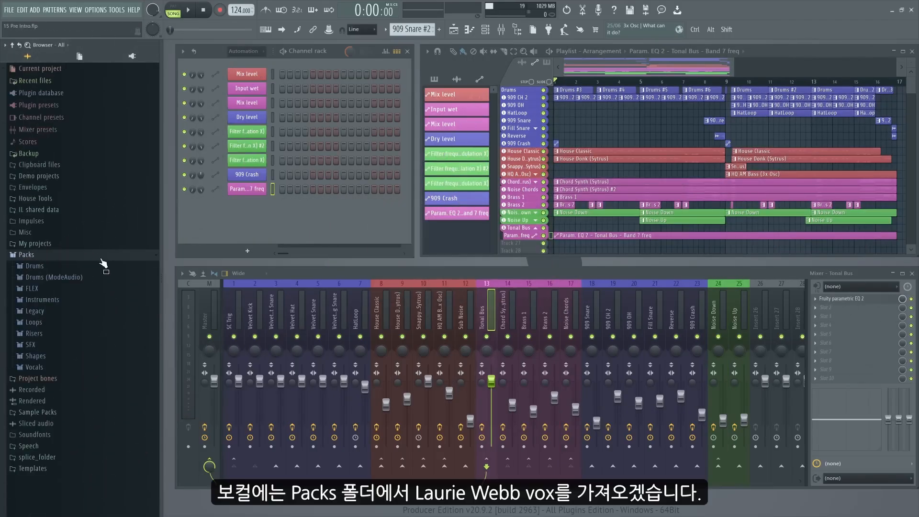
pyautogui.click(52, 368)
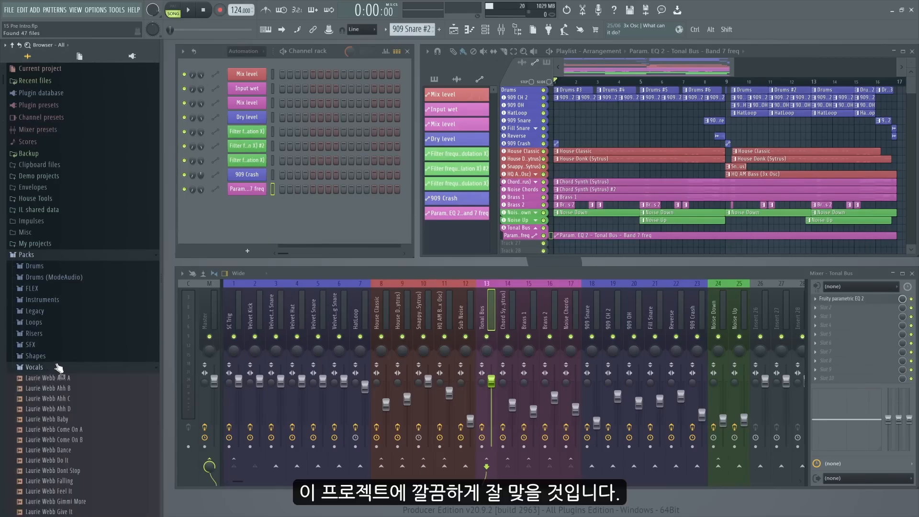
pyautogui.scroll(-5, 78, 358)
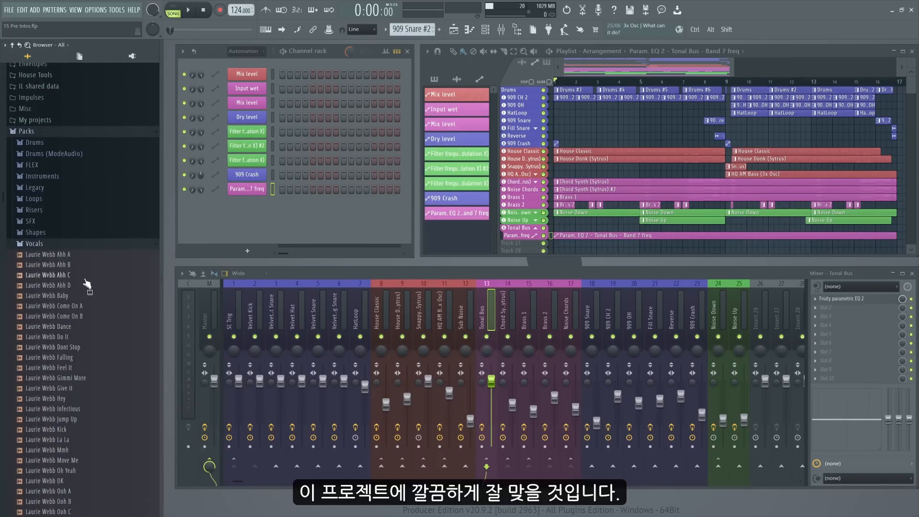
pyautogui.moveTo(53, 326); pyautogui.dragTo(515, 244)
pyautogui.click(486, 289)
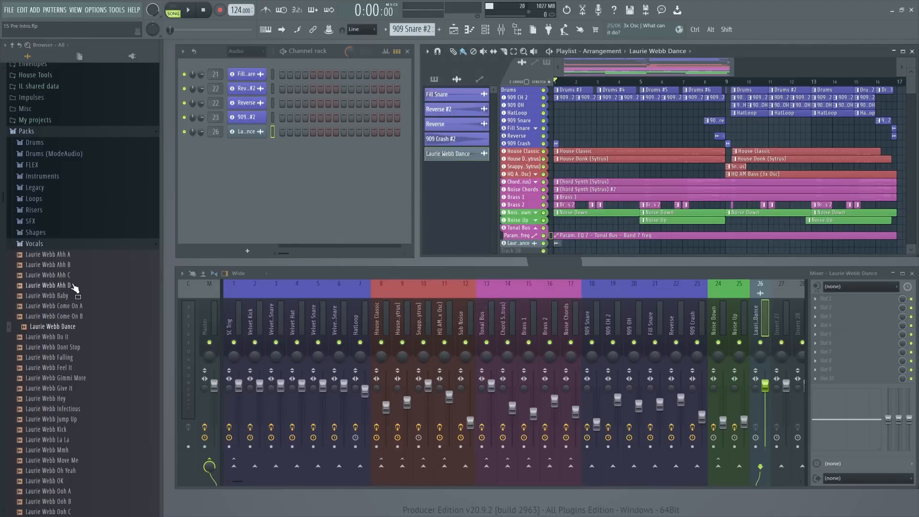
# Add the Laurie Webb Ahh D vocal sample to the next empty track and audition the arrangement with the vocals
pyautogui.moveTo(74, 286); pyautogui.dragTo(516, 251)
pyautogui.click(446, 289)
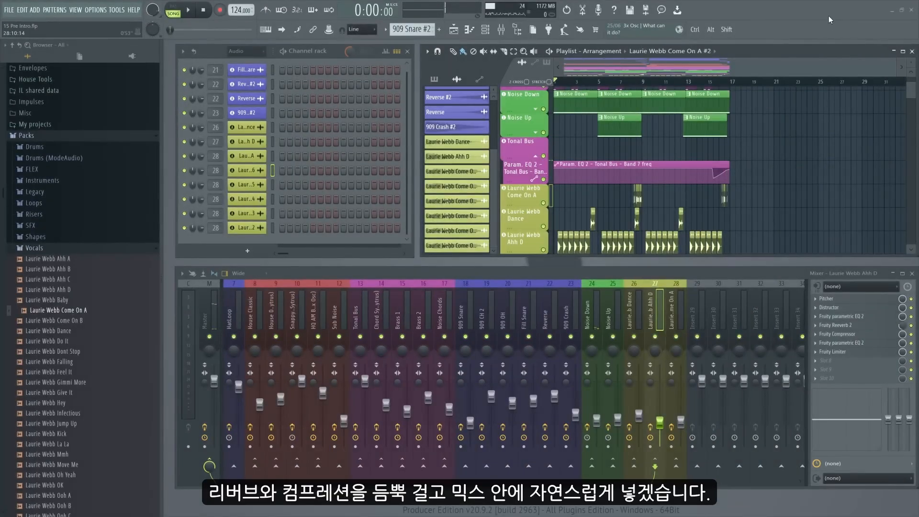
pyautogui.press('space')
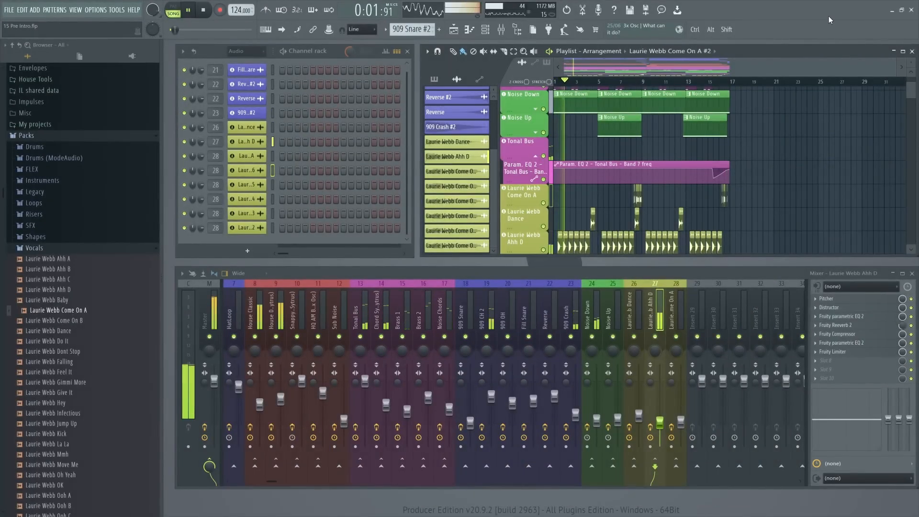